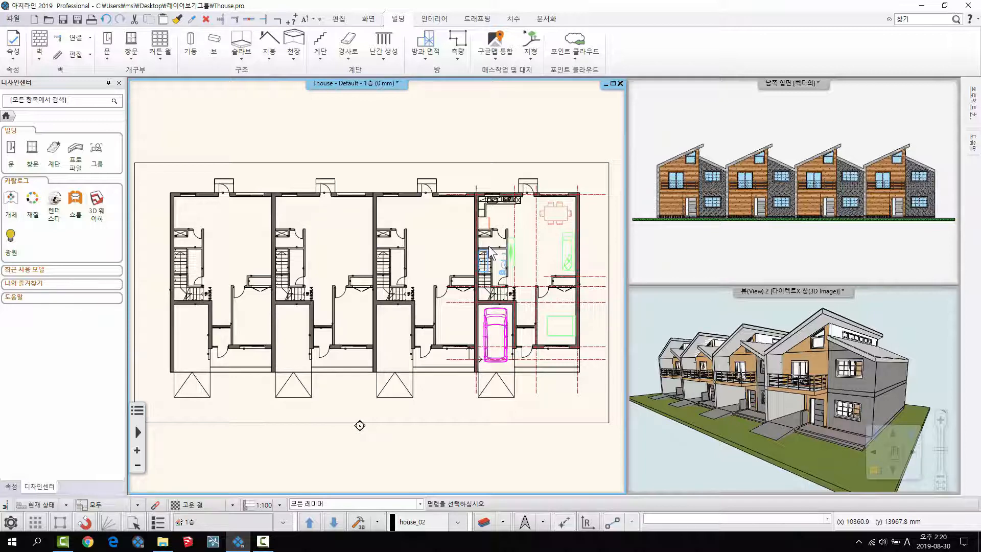
# - Examine the first-floor plan of the four row houses and their exterior in the 3D view
pyautogui.moveTo(446, 166); pyautogui.dragTo(448, 166, button='middle')
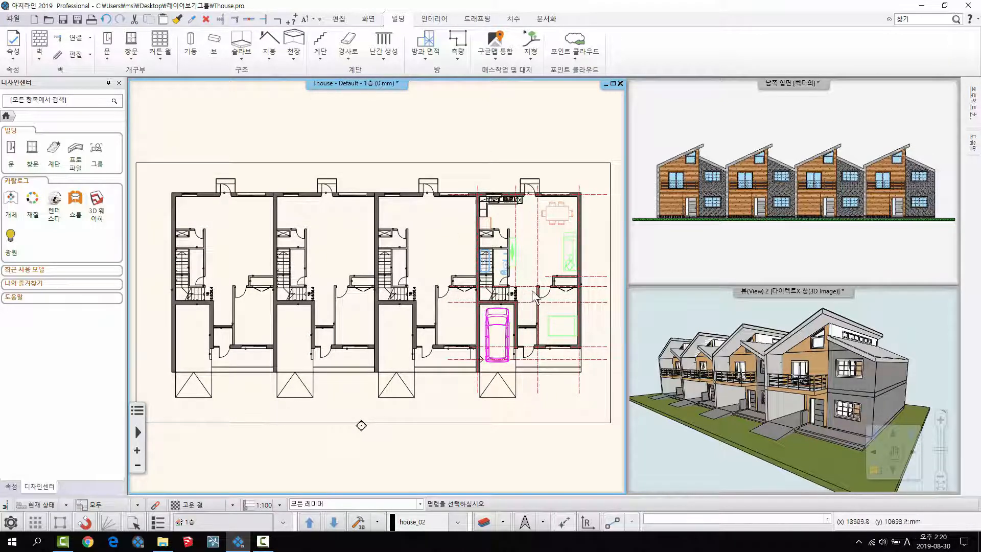
pyautogui.moveTo(538, 264); pyautogui.dragTo(536, 268, button='middle')
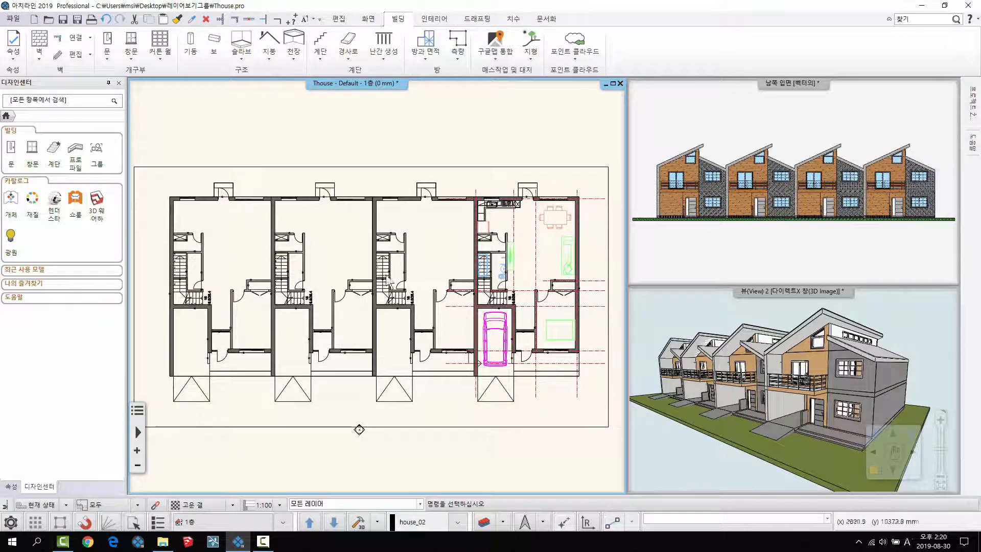
pyautogui.moveTo(777, 372); pyautogui.dragTo(798, 398, button='middle')
pyautogui.scroll(-2, 768, 391)
pyautogui.scroll(2, 780, 399)
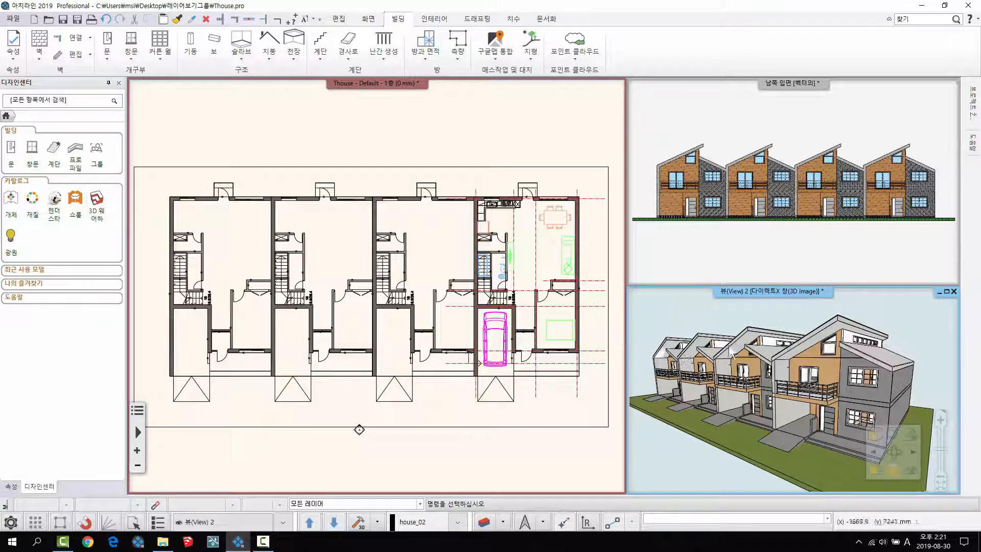
pyautogui.click(441, 327)
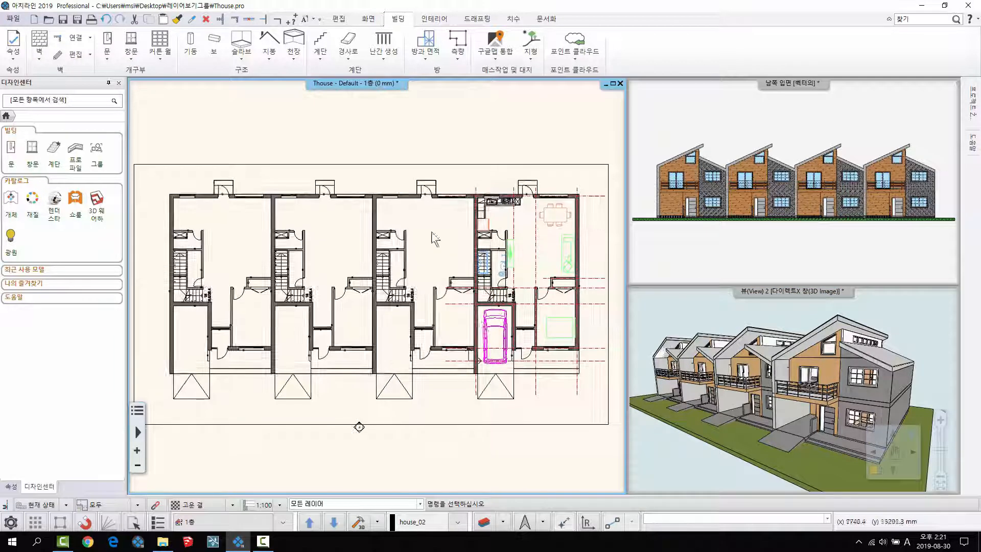
pyautogui.click(10, 487)
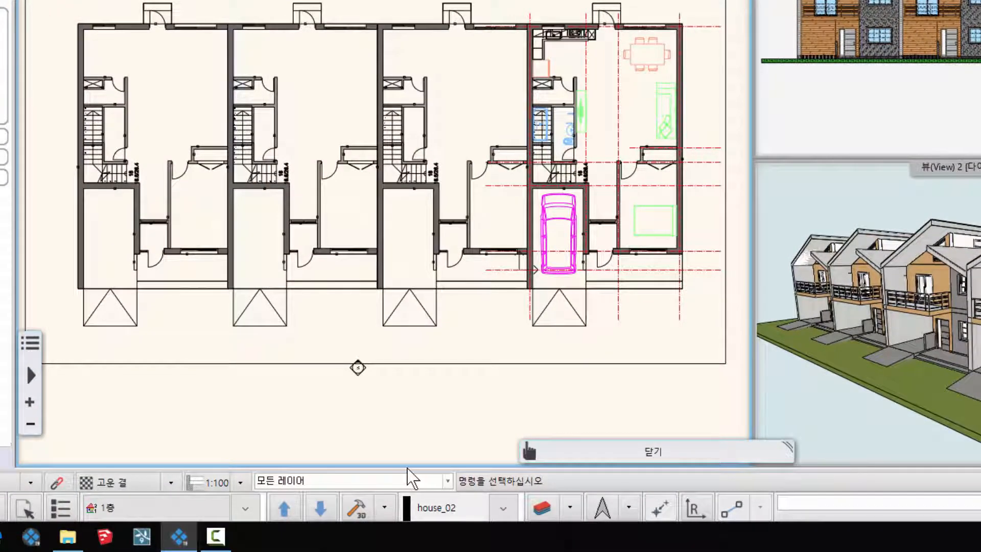
# - Display only the house_04 layer group in the first-floor plan and look over the single house
pyautogui.click(448, 481)
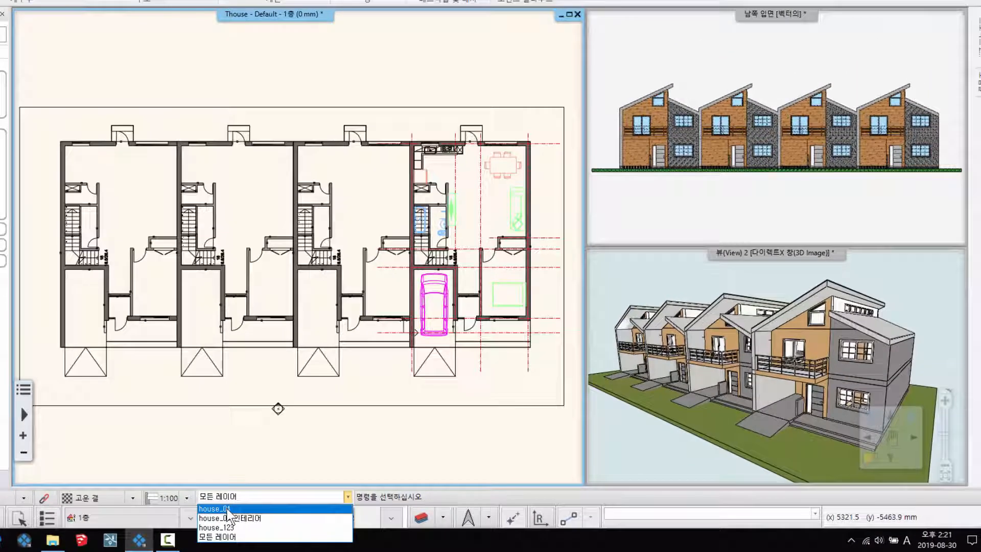
pyautogui.click(278, 496)
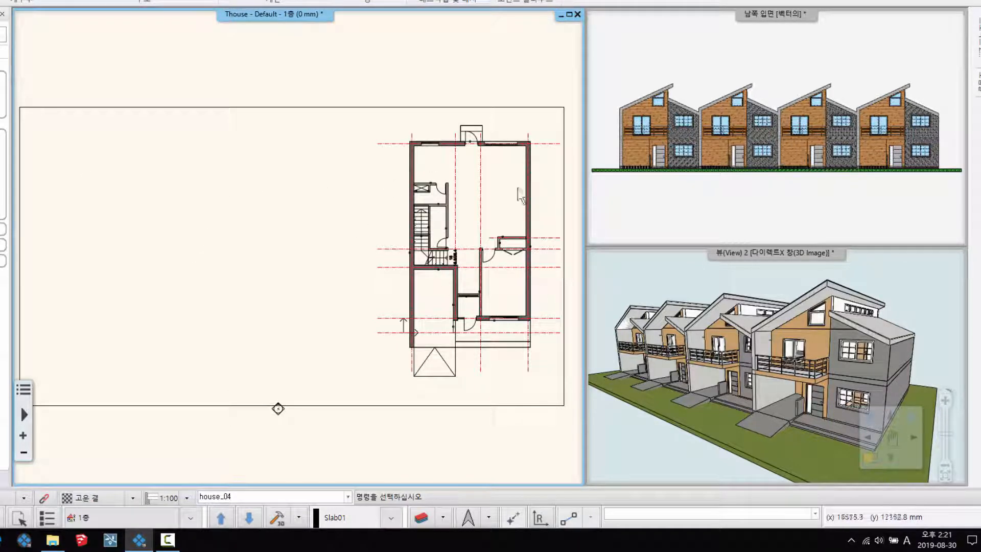
pyautogui.moveTo(458, 275)
pyautogui.mouseDown(button='middle')
pyautogui.moveTo(429, 271)
pyautogui.moveTo(464, 270)
pyautogui.mouseUp(button='middle')
pyautogui.moveTo(483, 226); pyautogui.dragTo(476, 242, button='middle')
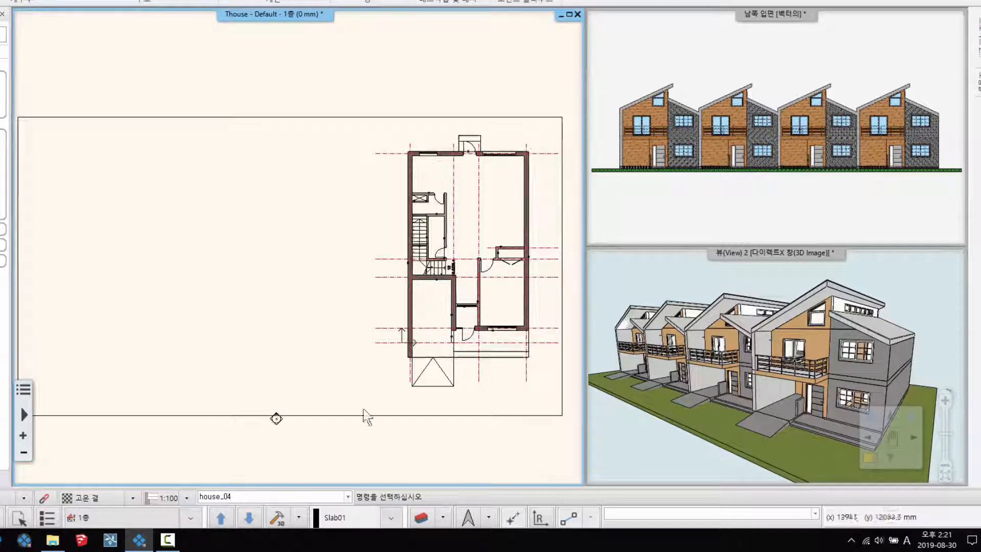
# - Switch the first-floor plan to the house_04_인테리어 layer group and inspect the furnished rooms
pyautogui.click(348, 497)
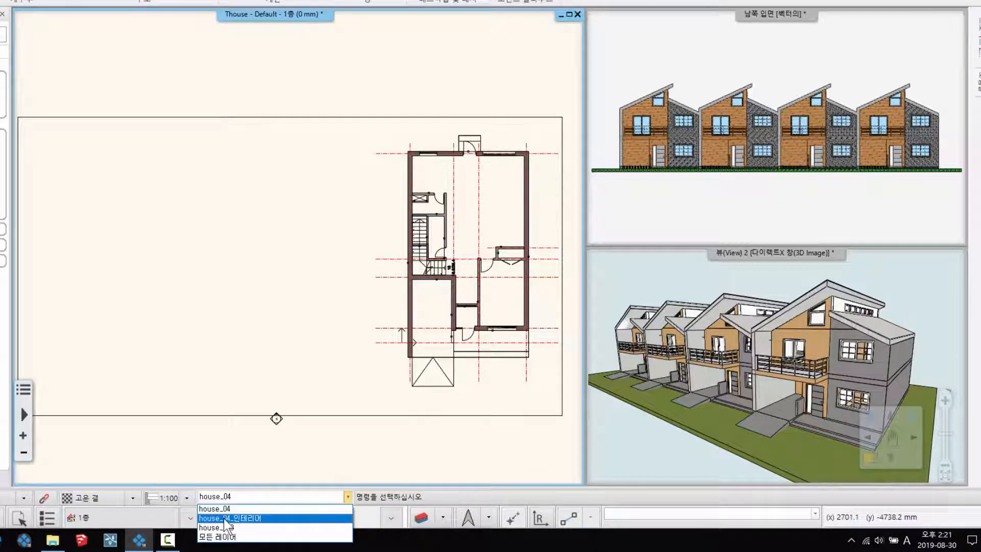
pyautogui.click(230, 518)
pyautogui.scroll(2, 301, 251)
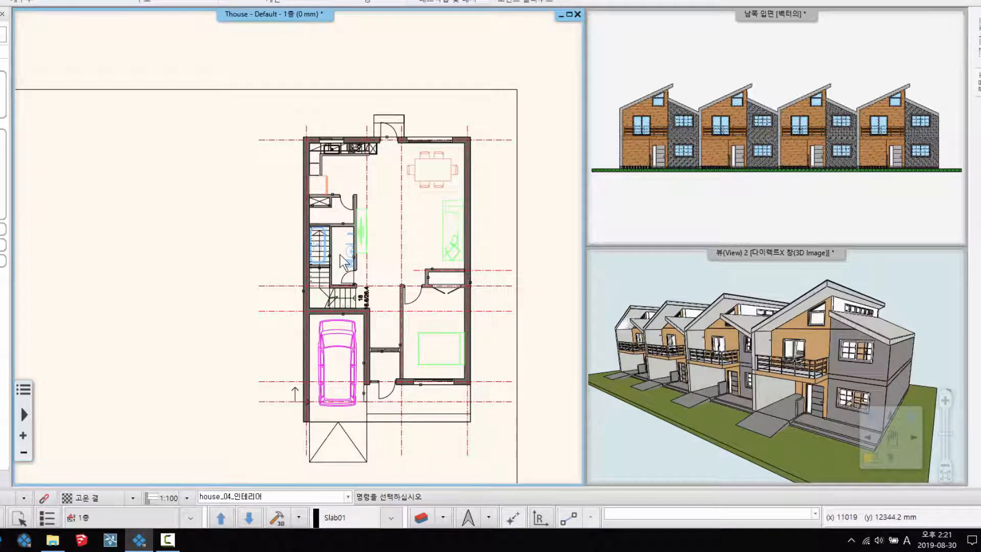
pyautogui.scroll(-2, 381, 329)
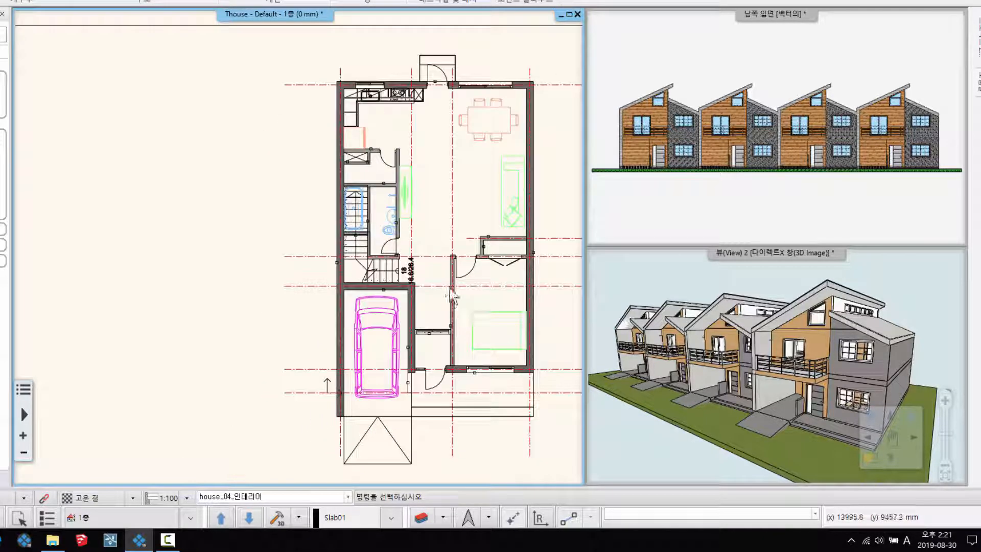
# - Switch the first-floor plan to the house_123 layer group to view the other three houses
pyautogui.click(348, 496)
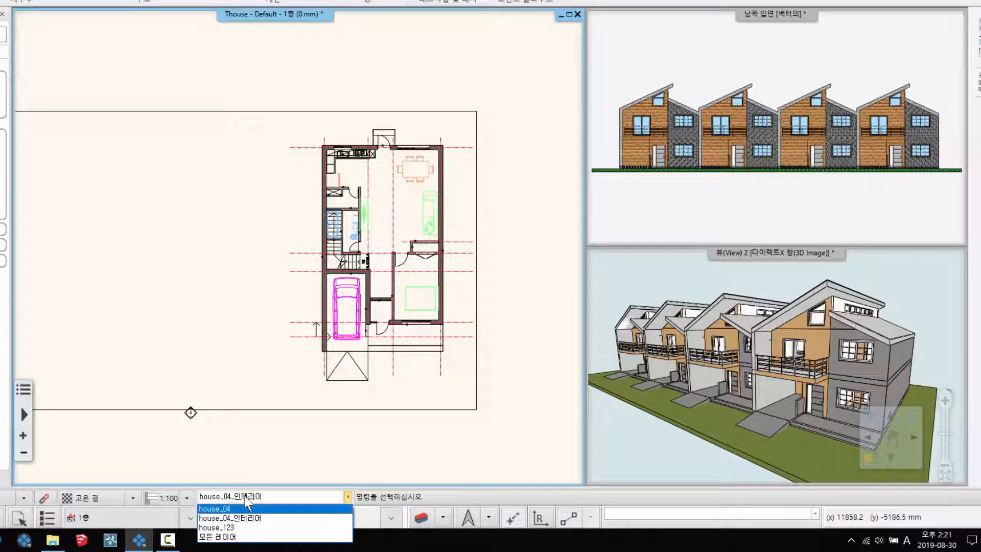
pyautogui.click(225, 528)
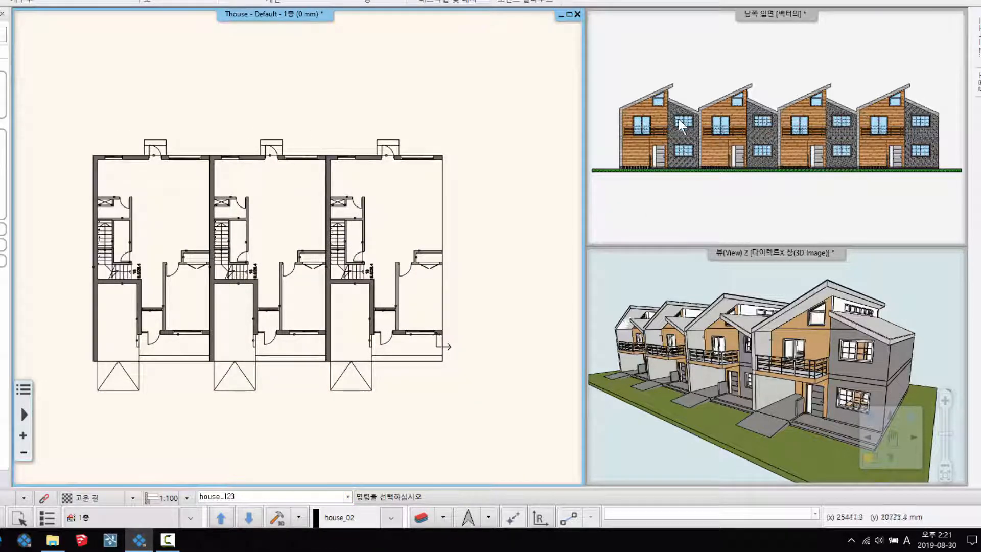
pyautogui.moveTo(235, 241); pyautogui.dragTo(247, 231, button='middle')
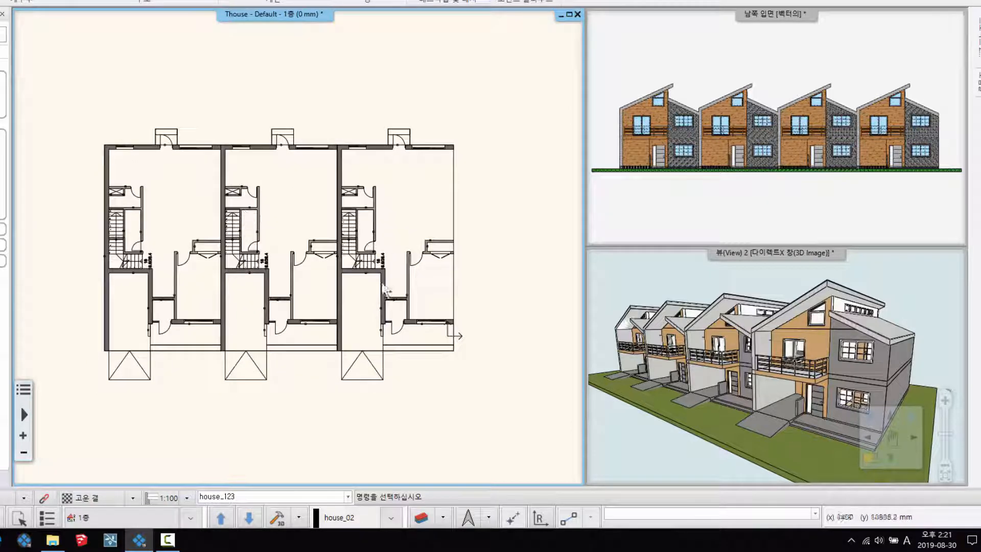
# - Show all layers (모든 레이어) in the plan again and look over the complete row of houses
pyautogui.click(347, 496)
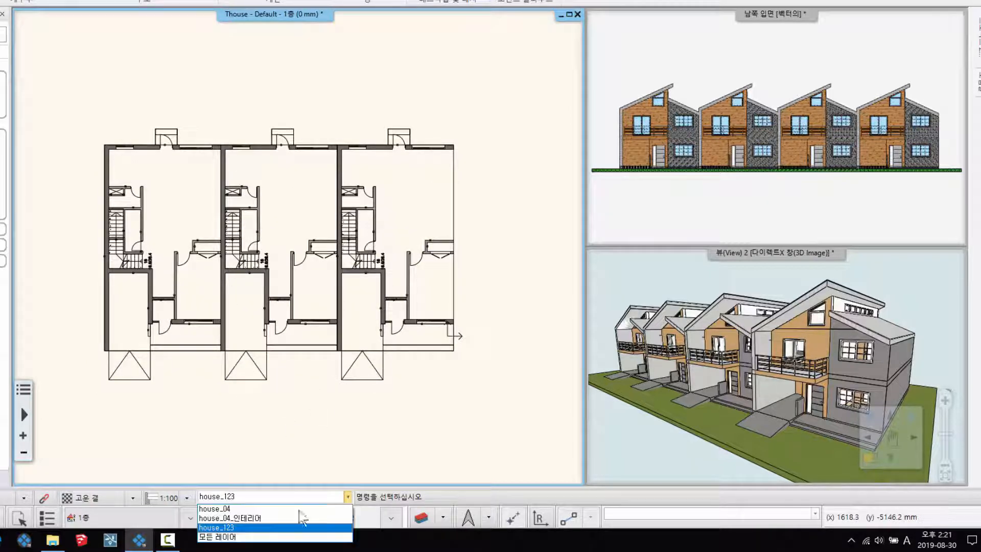
pyautogui.click(222, 537)
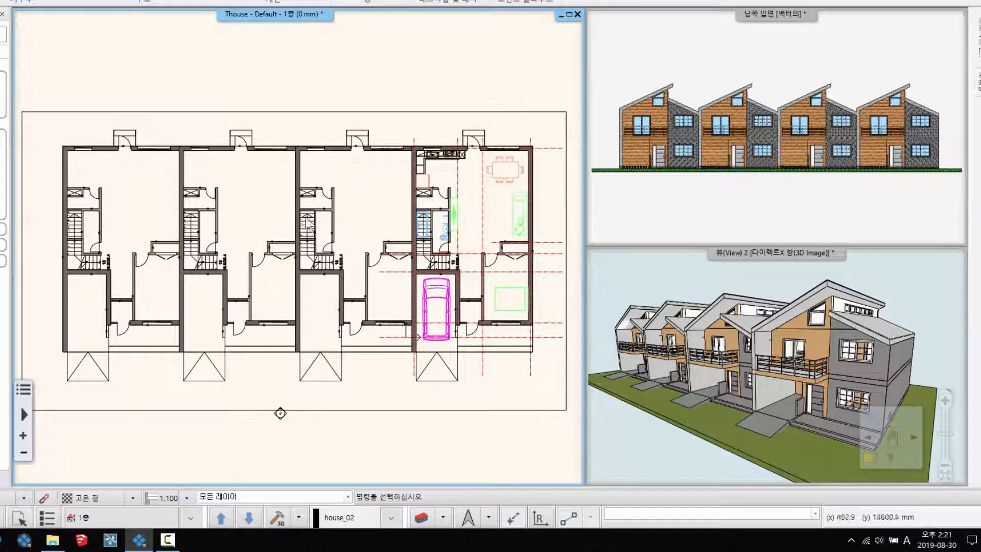
pyautogui.scroll(-1, 302, 241)
pyautogui.moveTo(377, 264); pyautogui.dragTo(377, 249, button='middle')
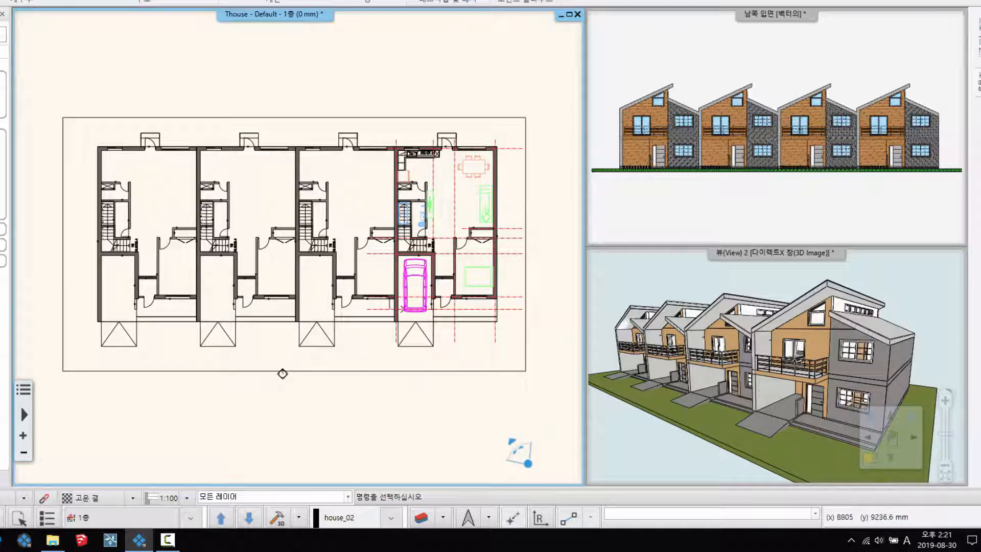
pyautogui.moveTo(353, 240); pyautogui.dragTo(344, 272, button='middle')
pyautogui.moveTo(332, 314); pyautogui.dragTo(342, 280, button='middle')
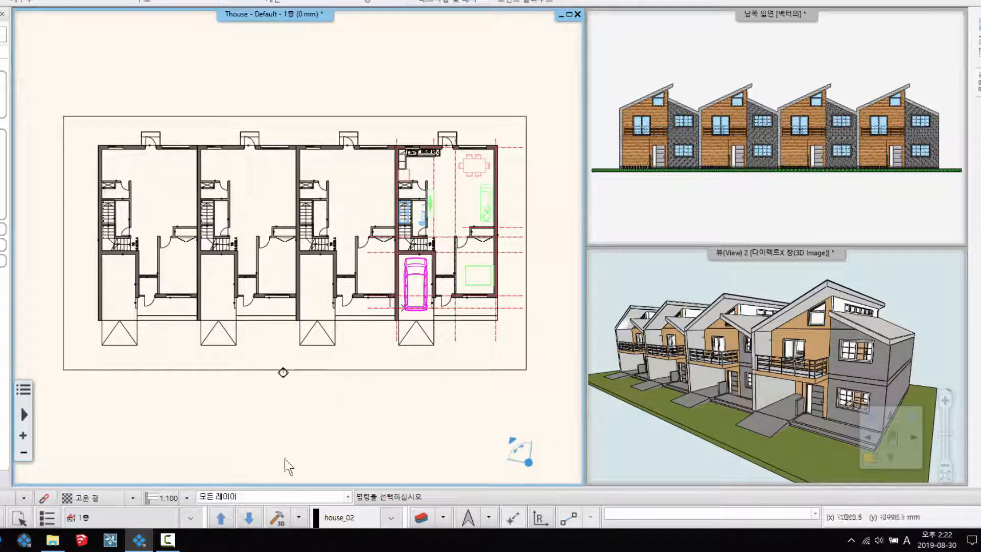
# - Show only the house_04 layer group in the floor plan, the south elevation and the 3D view
pyautogui.click(291, 496)
pyautogui.click(243, 513)
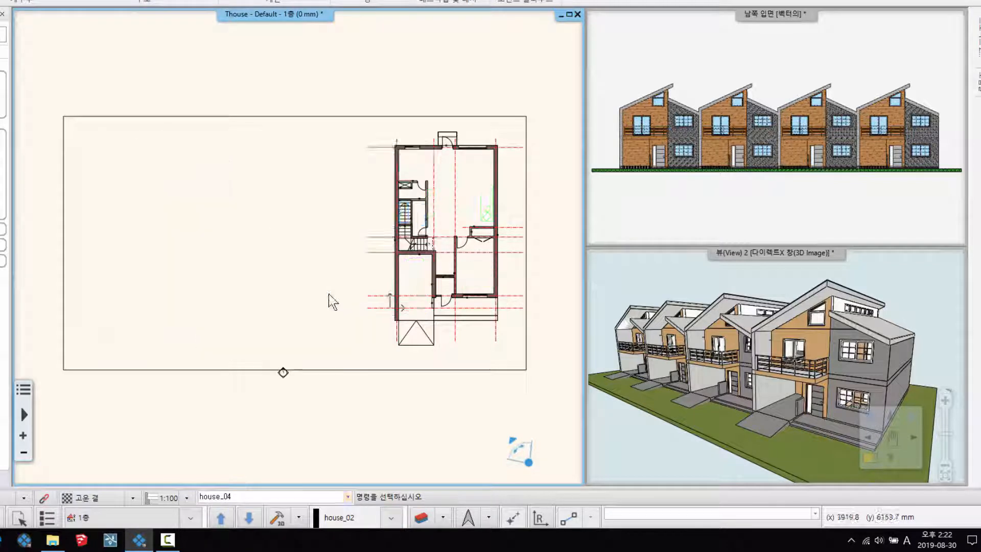
pyautogui.moveTo(328, 294); pyautogui.dragTo(316, 312, button='middle')
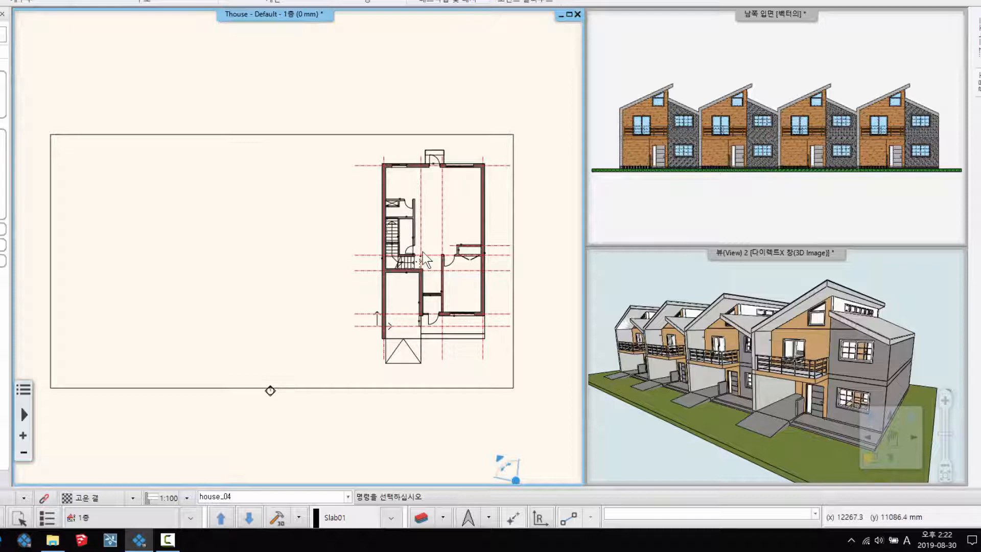
pyautogui.moveTo(749, 363); pyautogui.dragTo(743, 360, button='middle')
pyautogui.moveTo(517, 318); pyautogui.dragTo(518, 318, button='middle')
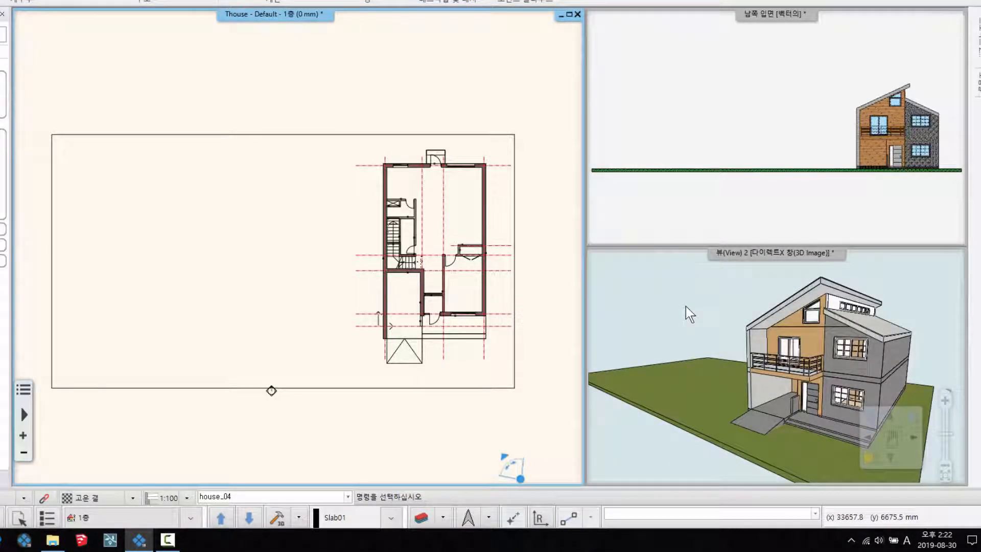
# - Inspect the isolated house in the 3D view, the floor plan and the south elevation
pyautogui.click(691, 315)
pyautogui.scroll(-2, 756, 376)
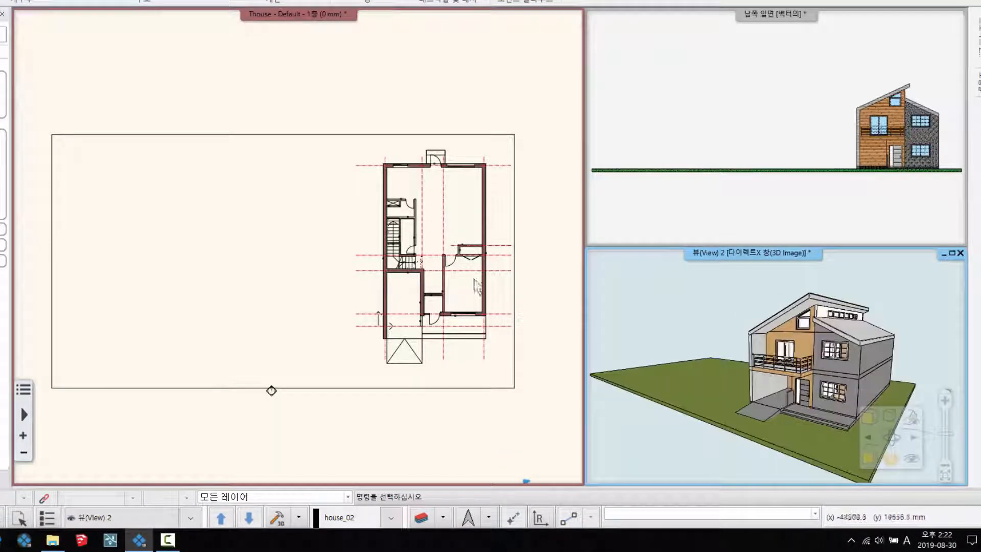
pyautogui.click(478, 286)
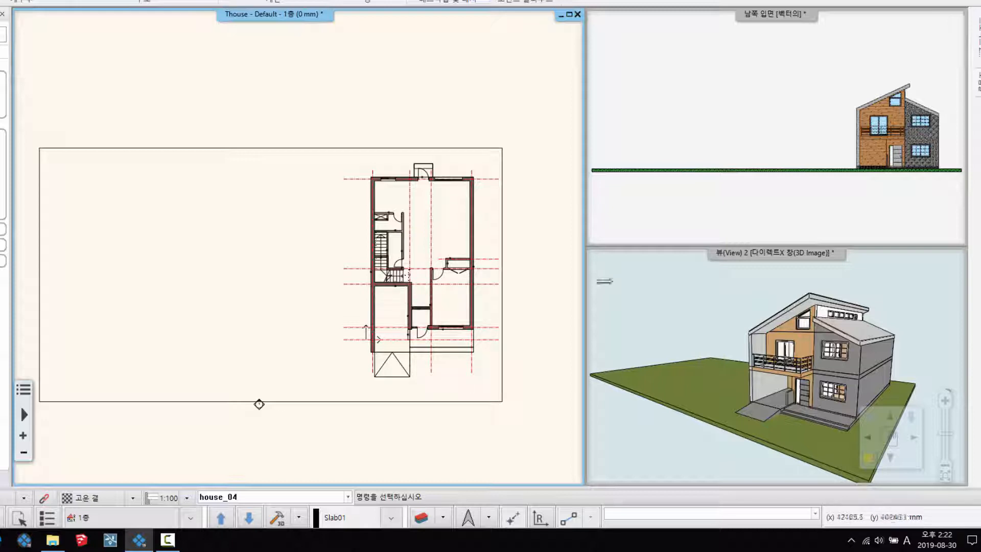
pyautogui.click(774, 327)
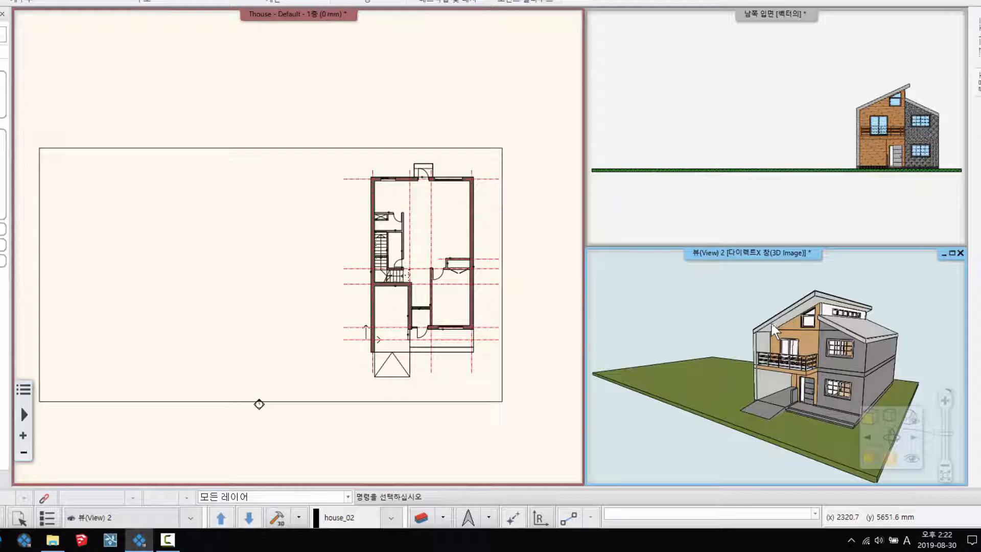
pyautogui.click(757, 38)
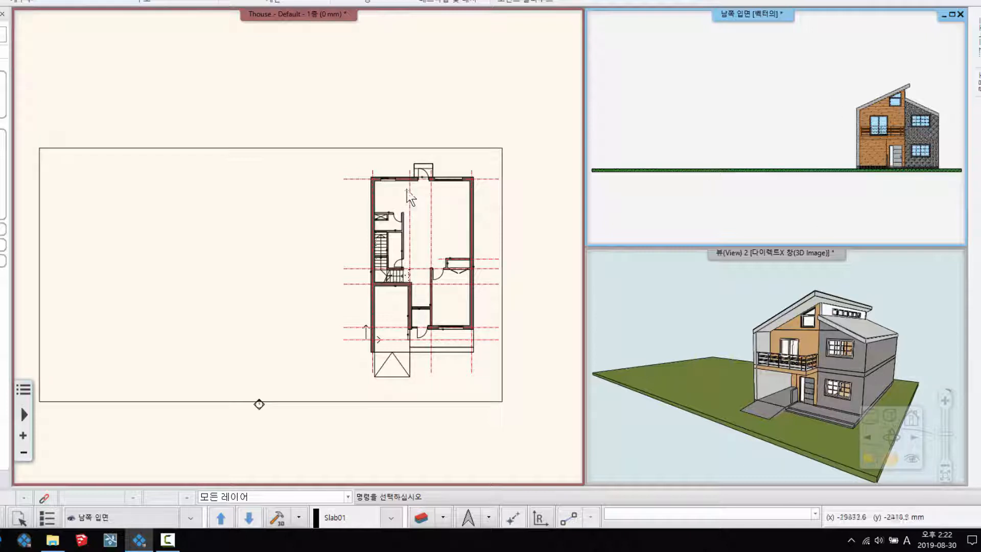
# - Set the first-floor plan's layer group to house_04_인테리어
pyautogui.click(298, 172)
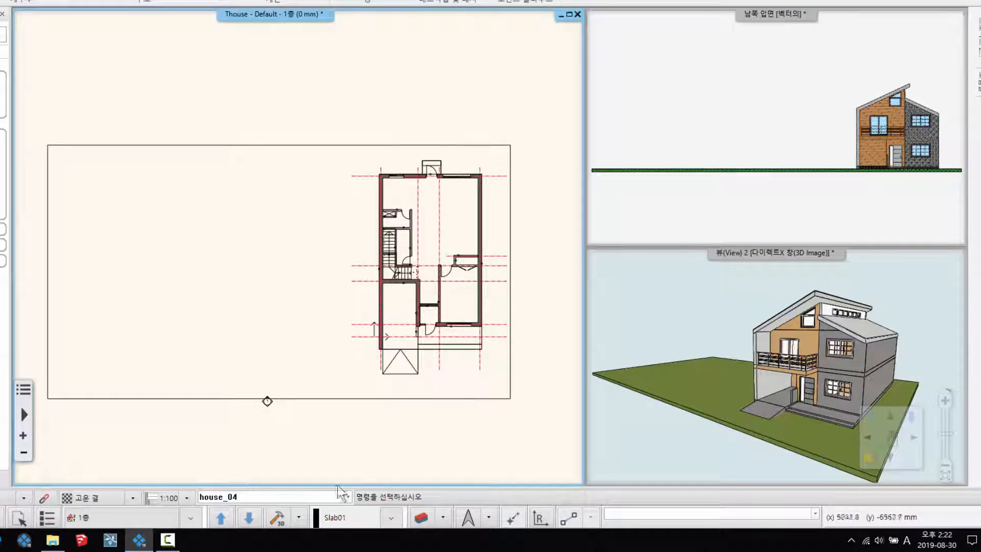
pyautogui.click(347, 497)
pyautogui.click(240, 519)
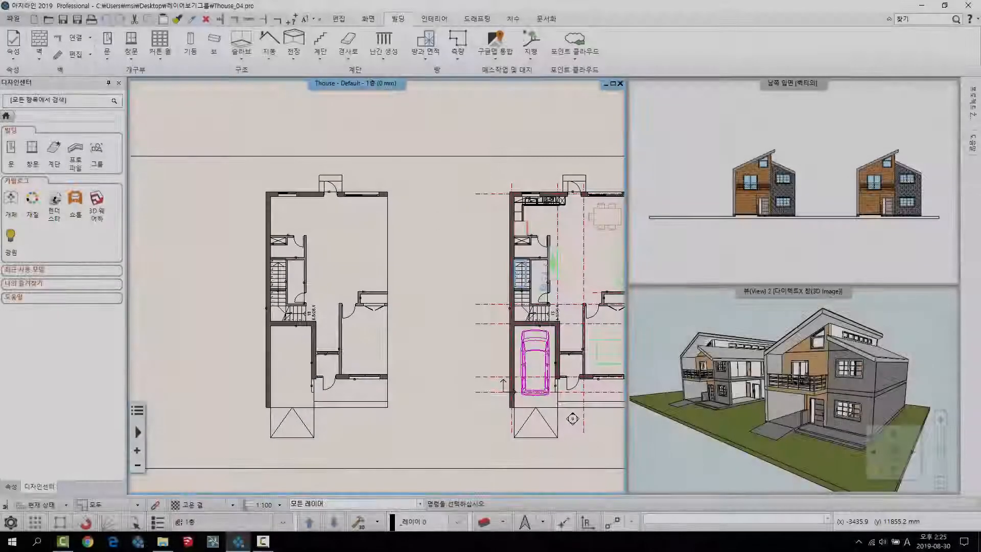
# - Examine the two separated houses in the Thouse_04 first-floor plan, focusing on the furnished house's rooms
pyautogui.scroll(-3, 427, 219)
pyautogui.moveTo(433, 234); pyautogui.dragTo(437, 228, button='middle')
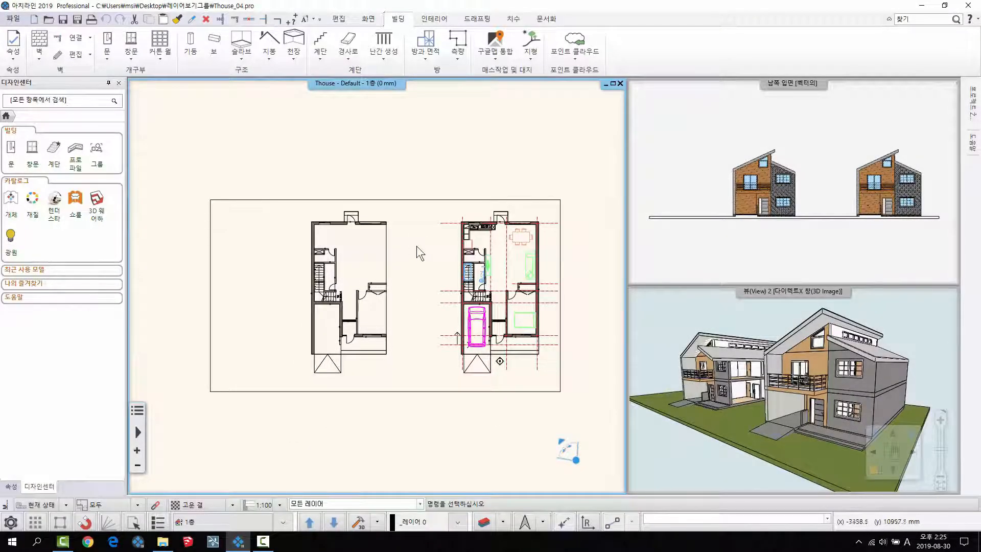
pyautogui.moveTo(399, 263)
pyautogui.mouseDown(button='middle')
pyautogui.moveTo(370, 252)
pyautogui.moveTo(381, 256)
pyautogui.mouseUp(button='middle')
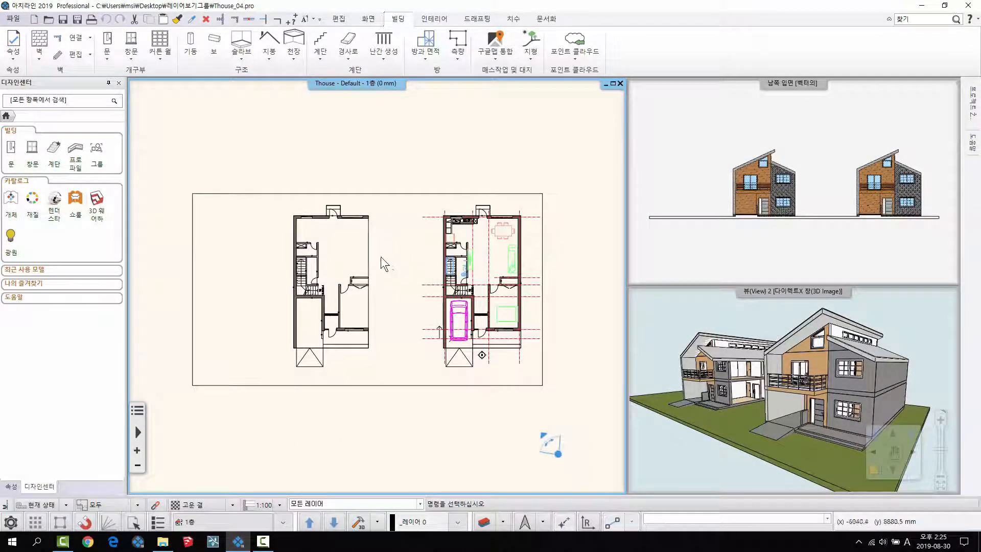
pyautogui.scroll(1, 398, 247)
pyautogui.scroll(2, 447, 294)
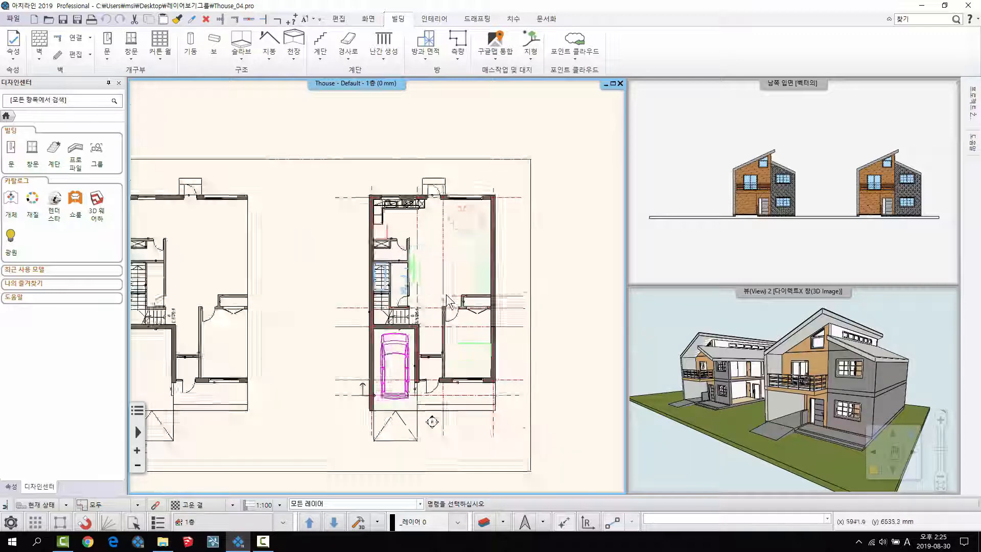
pyautogui.scroll(1, 446, 294)
pyautogui.scroll(1, 460, 202)
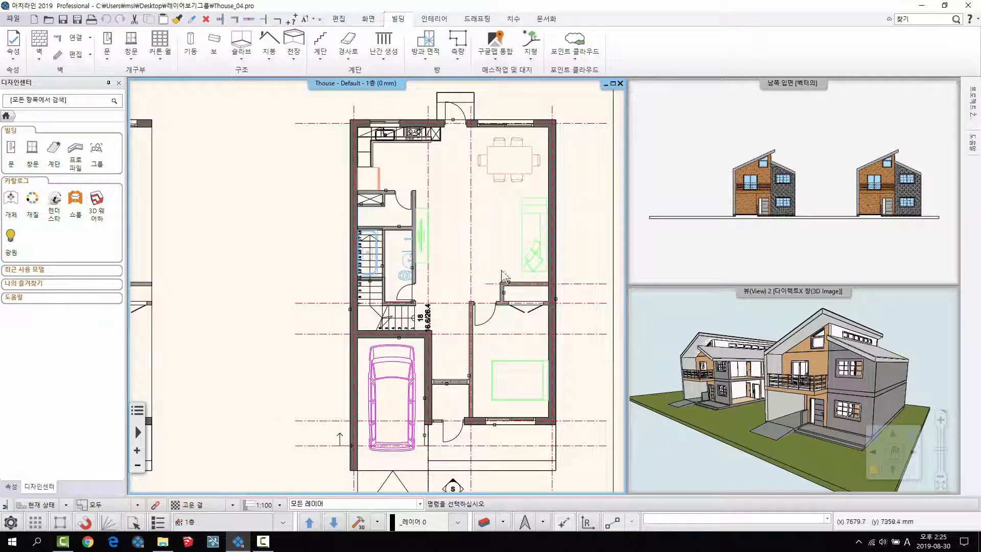
pyautogui.moveTo(464, 180); pyautogui.dragTo(381, 178, button='middle')
pyautogui.scroll(1, 303, 203)
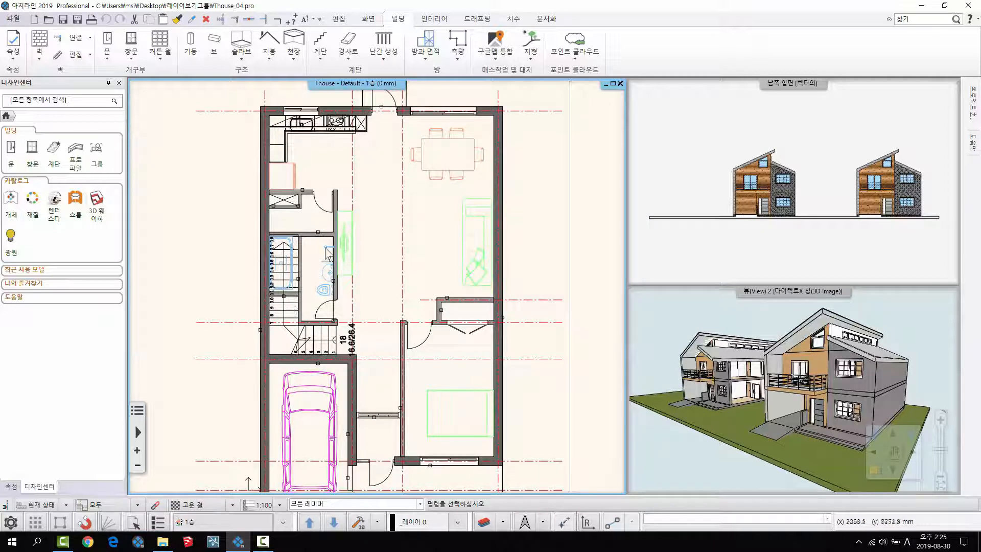
pyautogui.scroll(-1, 395, 299)
pyautogui.moveTo(394, 297); pyautogui.dragTo(411, 293, button='middle')
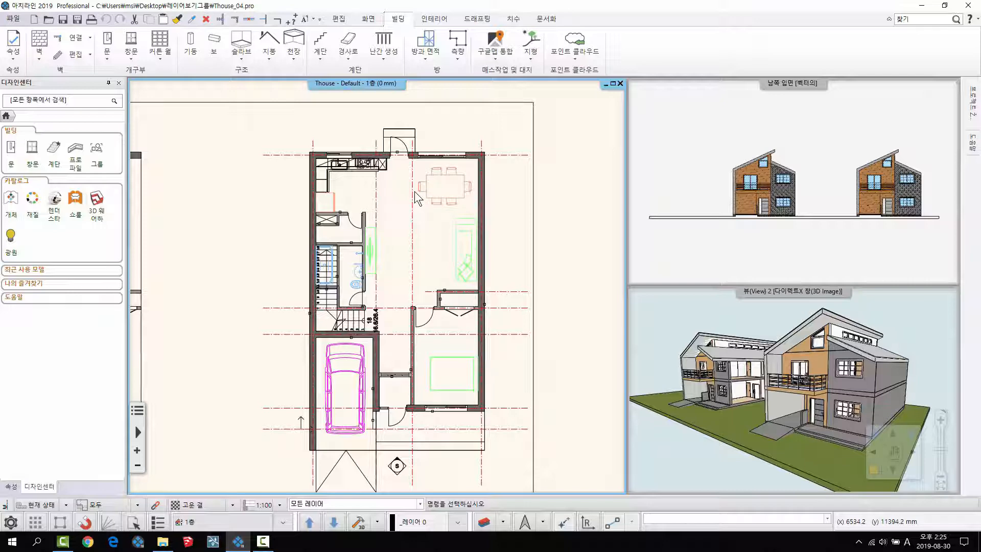
# - View the second-floor plan of the furnished house, return to the first floor and bring both houses into view
pyautogui.press('pageup')
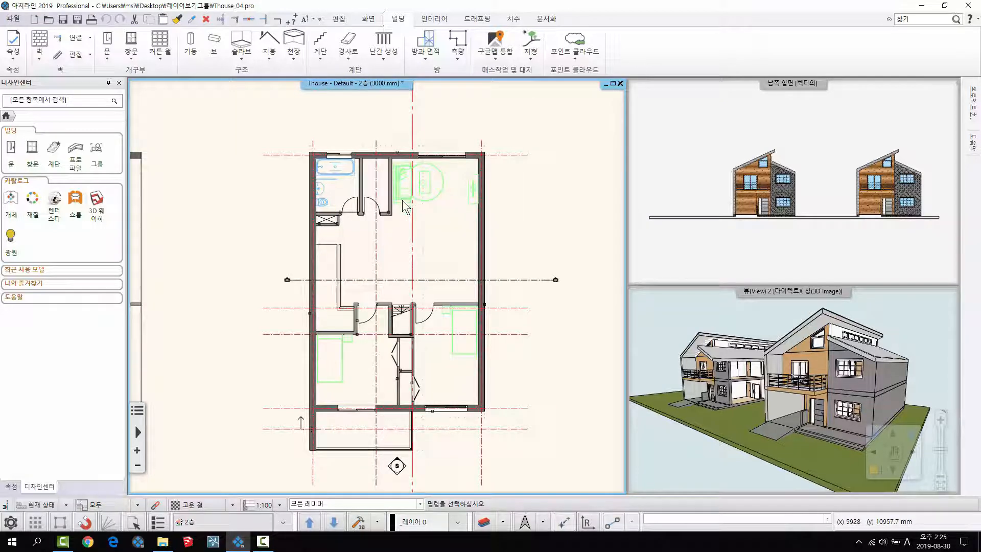
pyautogui.press('pagedown')
pyautogui.scroll(-3, 366, 281)
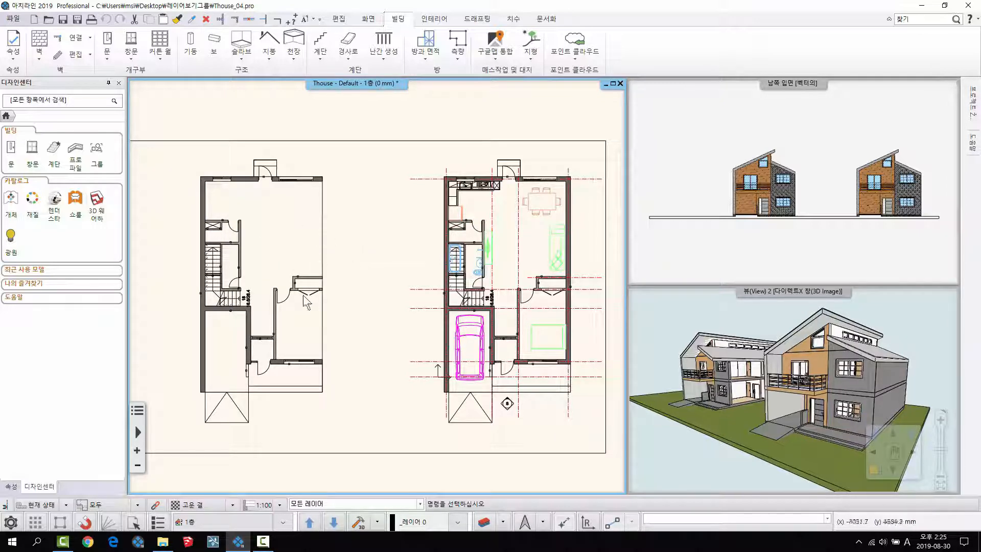
# - Window-select the unfurnished house on the first-floor plan, check which parts are picked in the elevation and 3D views, and clear the selection
pyautogui.moveTo(295, 266); pyautogui.dragTo(383, 269, button='middle')
pyautogui.scroll(-2, 378, 273)
pyautogui.scroll(2, 403, 283)
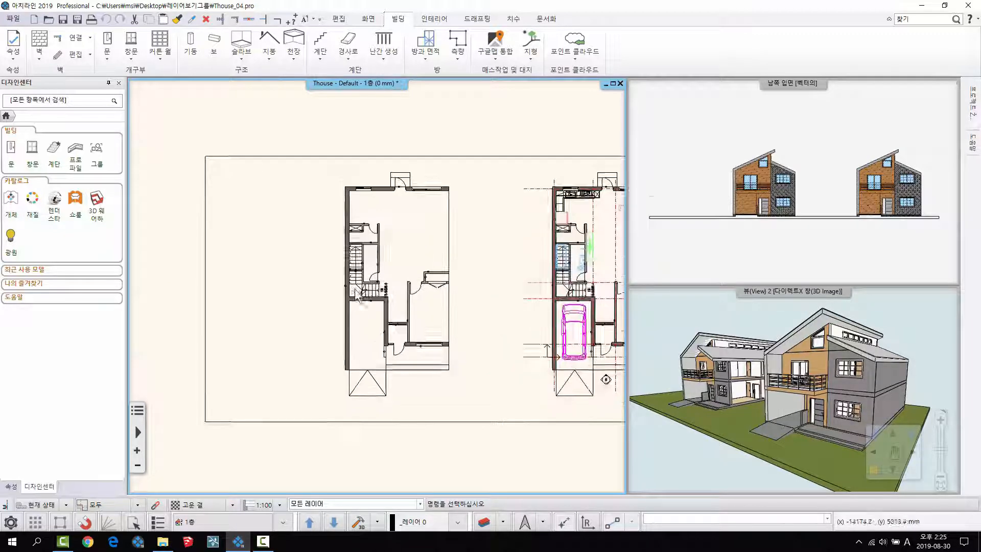
pyautogui.click(293, 122)
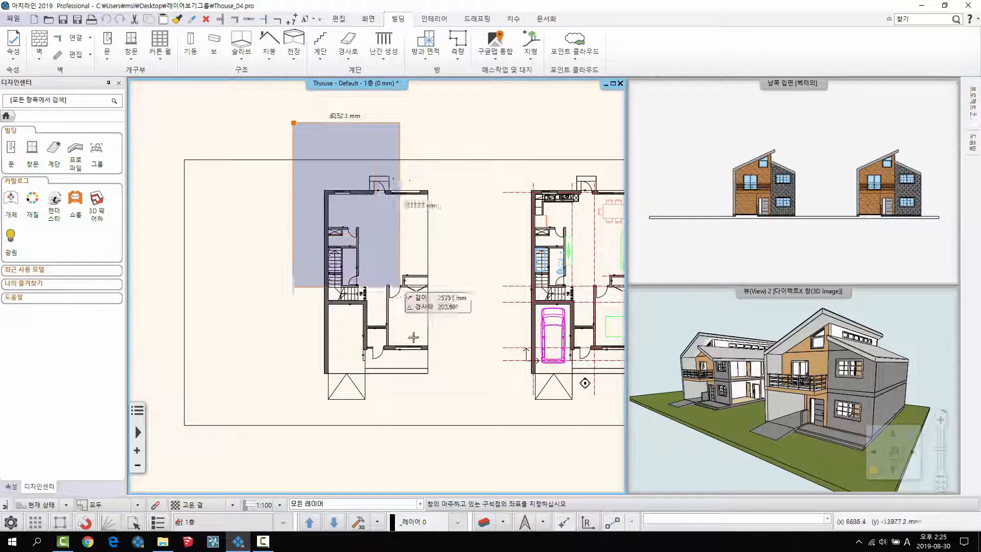
pyautogui.click(456, 445)
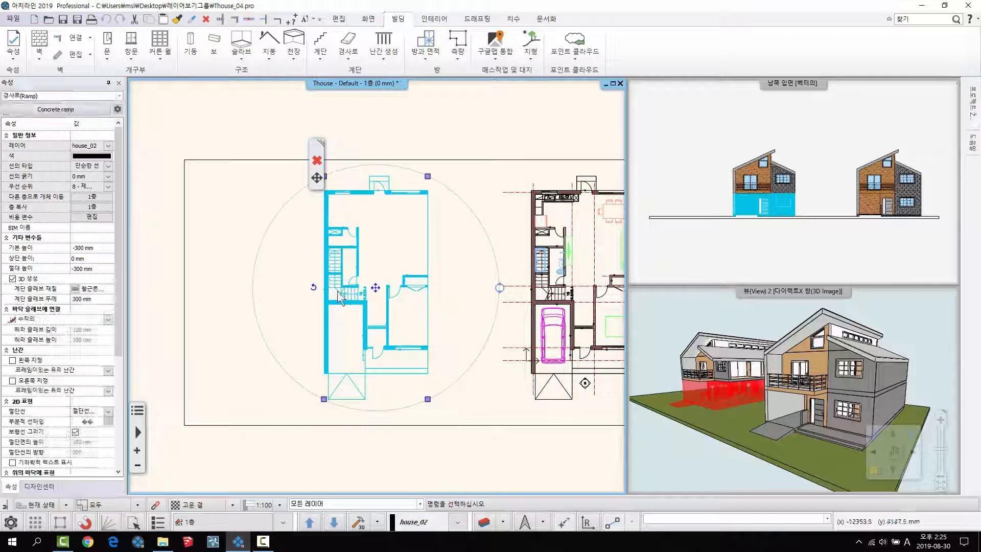
pyautogui.scroll(1, 409, 299)
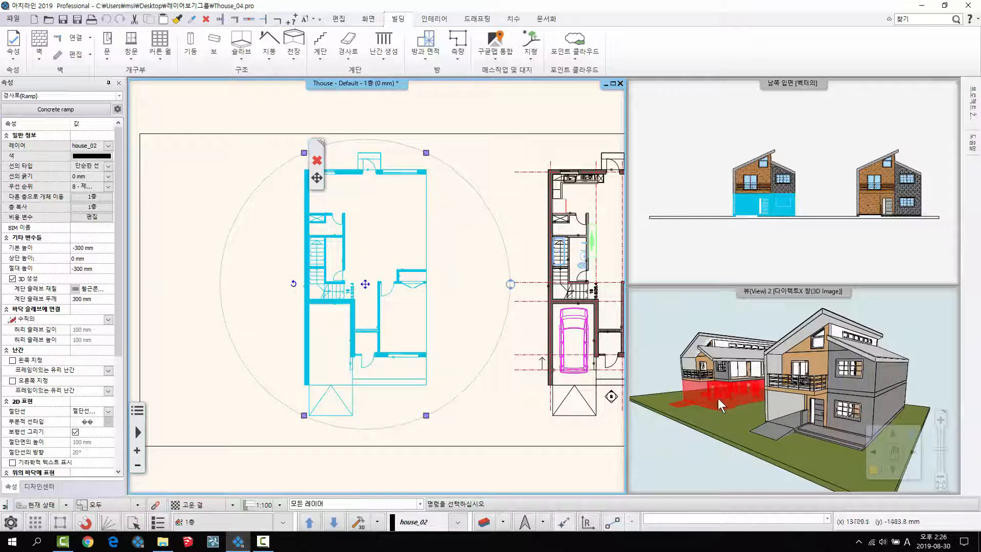
pyautogui.click(458, 267)
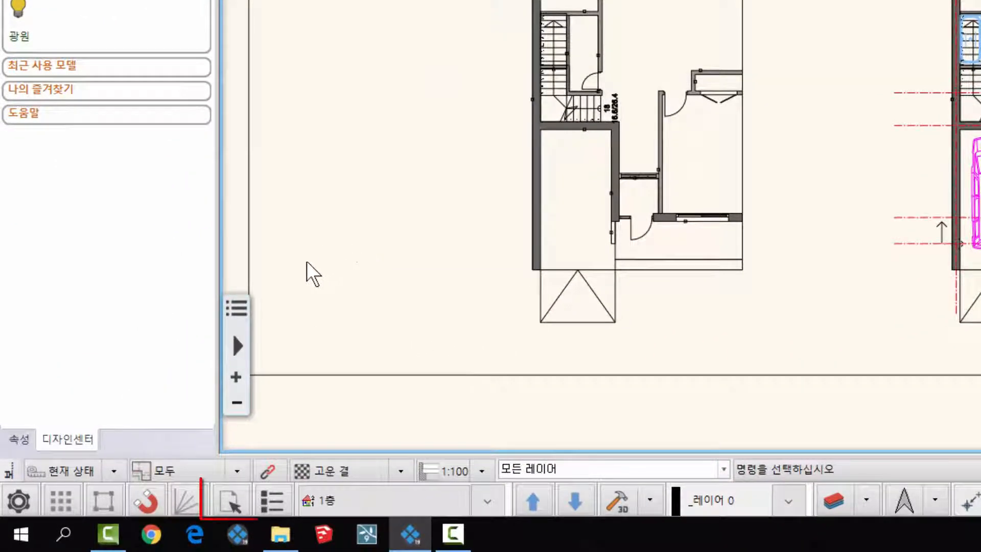
# - Select the unfurnished house with the single-floor inside window option (한층 - 안), and clear the selection
pyautogui.click(229, 495)
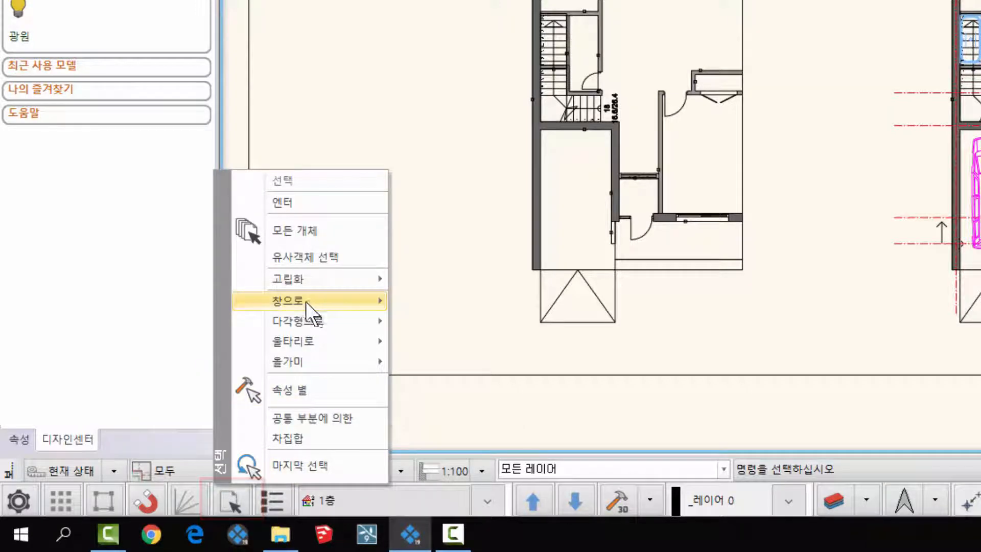
pyautogui.moveTo(367, 302)
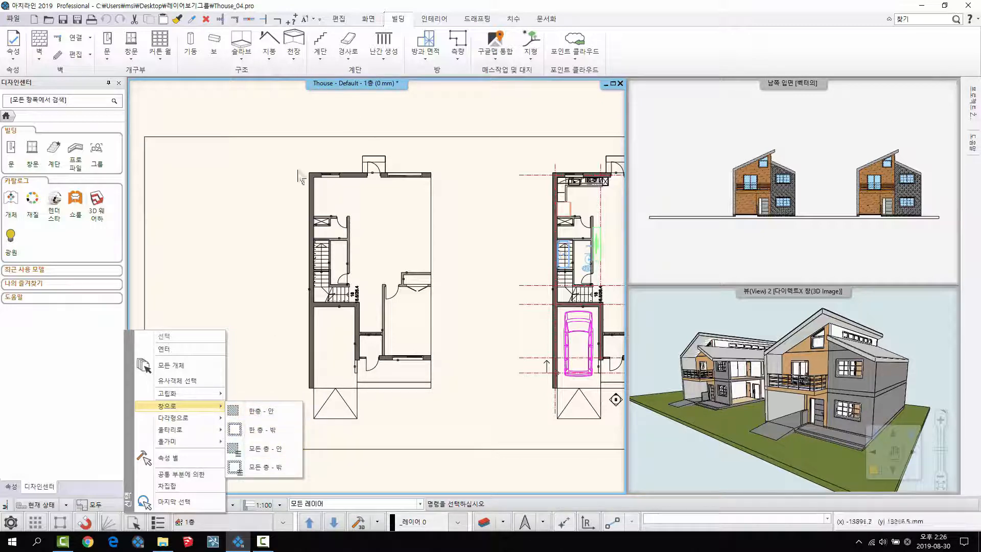
pyautogui.click(253, 415)
pyautogui.click(267, 111)
pyautogui.click(452, 426)
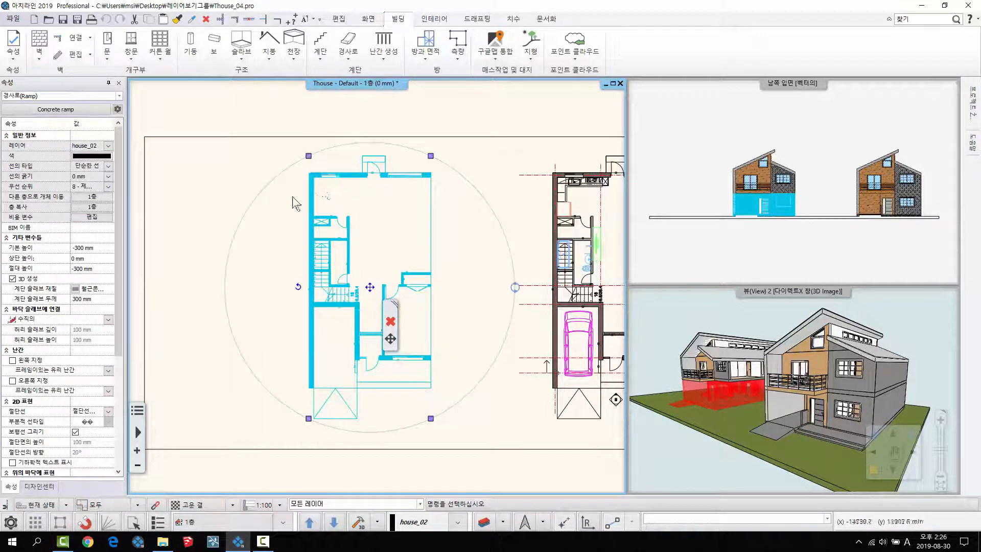
pyautogui.click(232, 379)
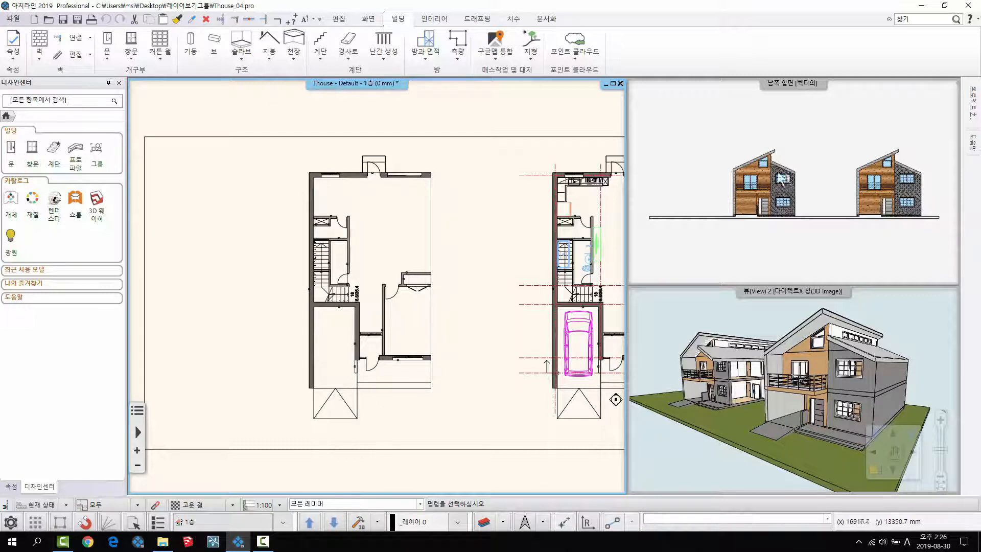
# - Select the unfurnished house on every floor with the all-floors inside window option (모든 층 - 안)
pyautogui.click(134, 522)
pyautogui.moveTo(169, 406)
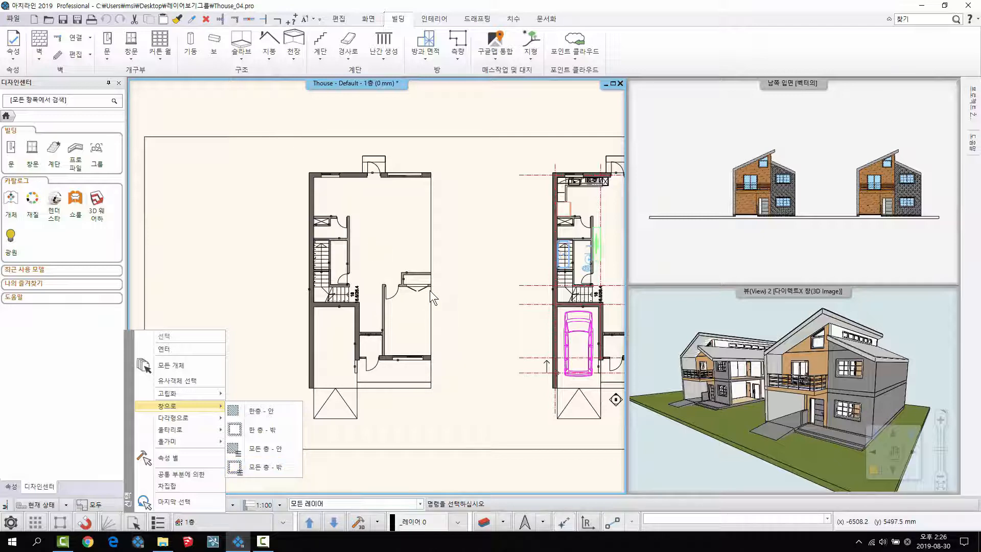
pyautogui.click(274, 449)
pyautogui.click(269, 111)
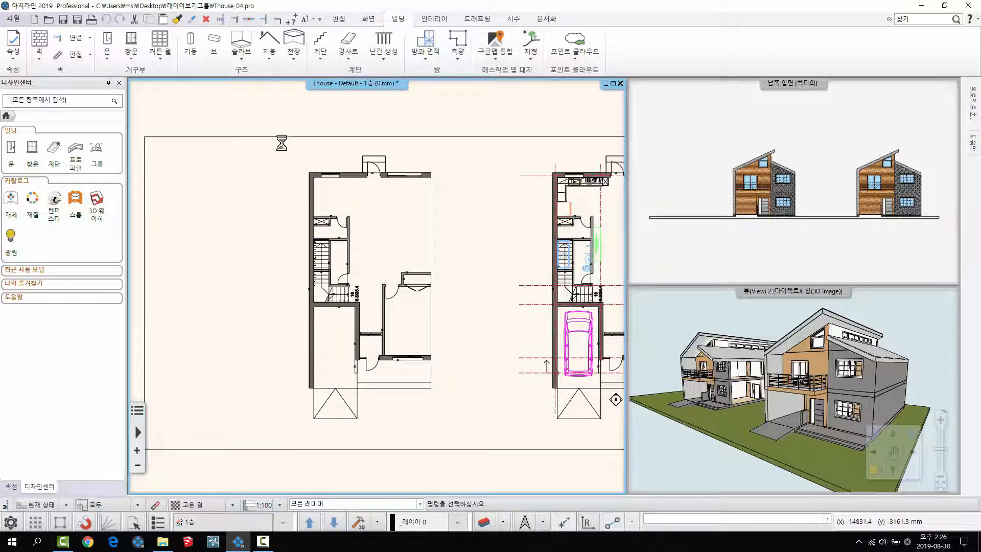
pyautogui.click(475, 476)
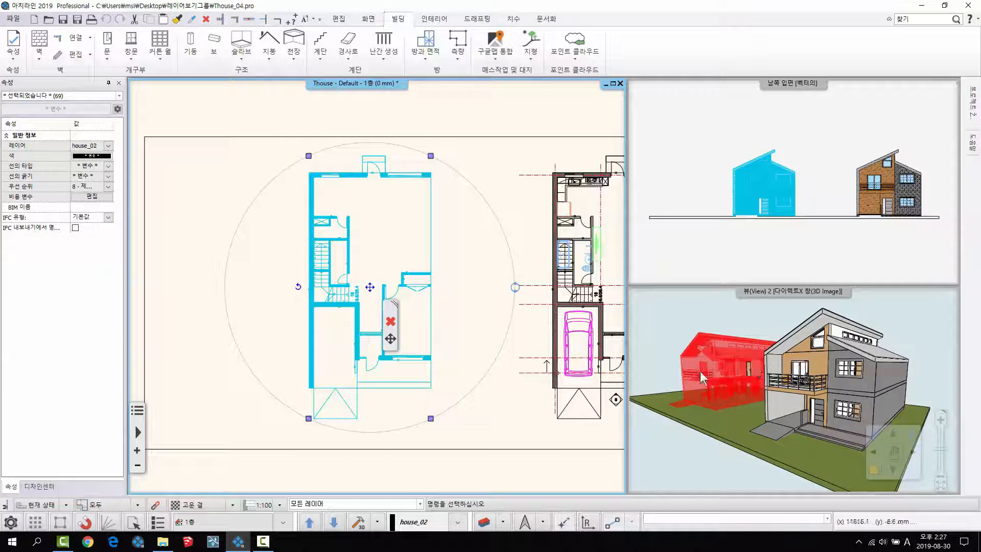
# - Copy the selected house from its northeast corner to a spot about 23.3 m due west, outside the site outline
pyautogui.moveTo(396, 278); pyautogui.dragTo(473, 280, button='middle')
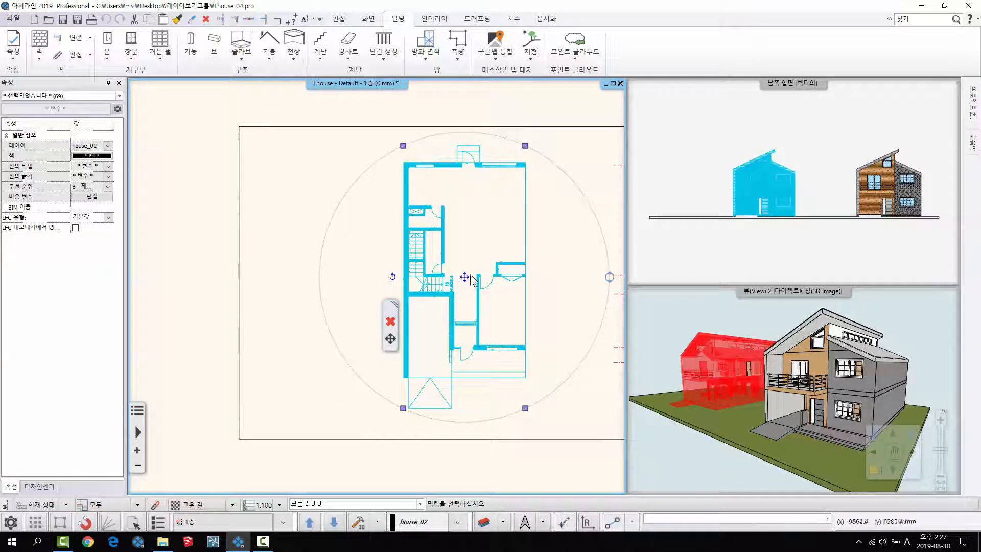
pyautogui.click(464, 277)
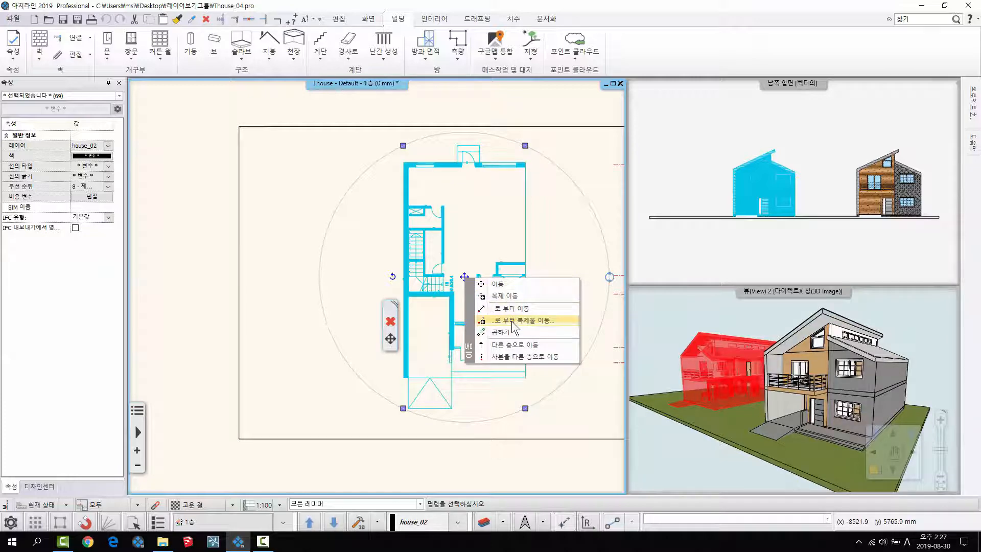
pyautogui.click(513, 322)
pyautogui.click(527, 164)
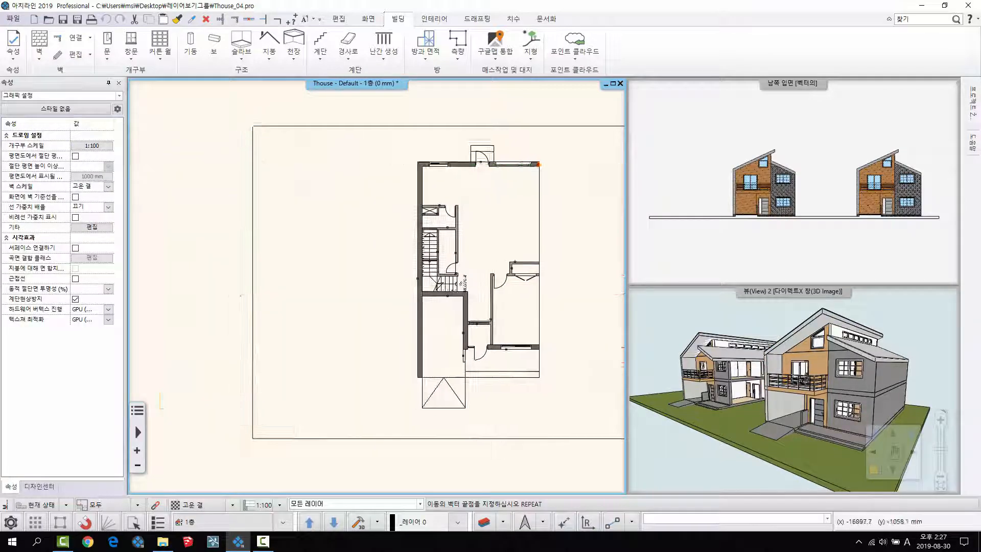
pyautogui.moveTo(281, 180); pyautogui.dragTo(469, 193, button='middle')
pyautogui.click(371, 177)
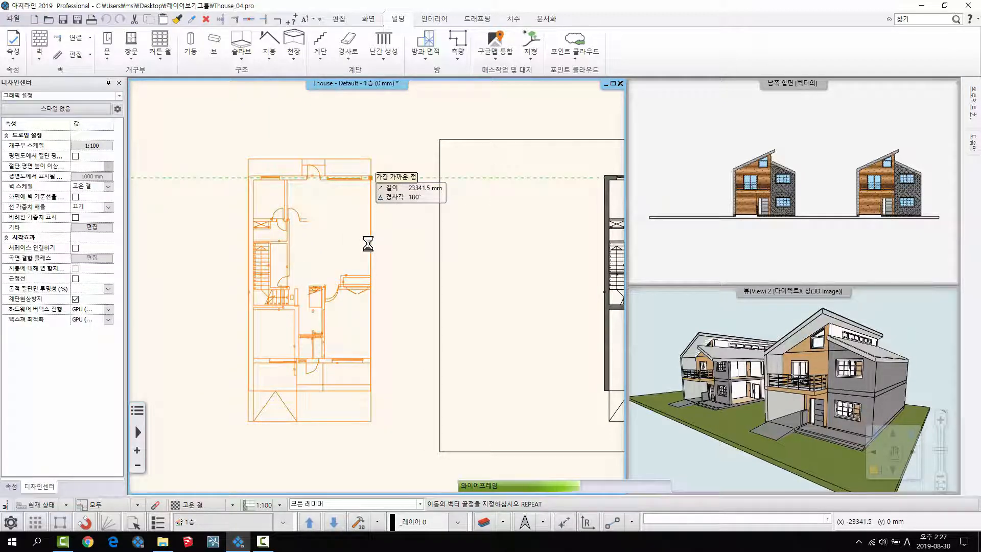
# - Place another copy of the duplicated house directly west of it and clear the selection
pyautogui.scroll(-3, 368, 244)
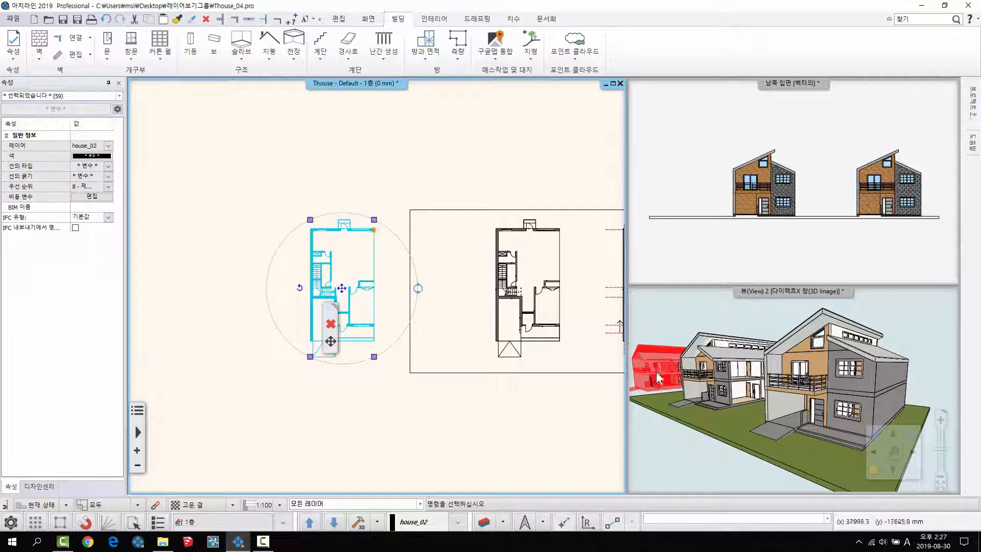
pyautogui.rightClick(353, 298)
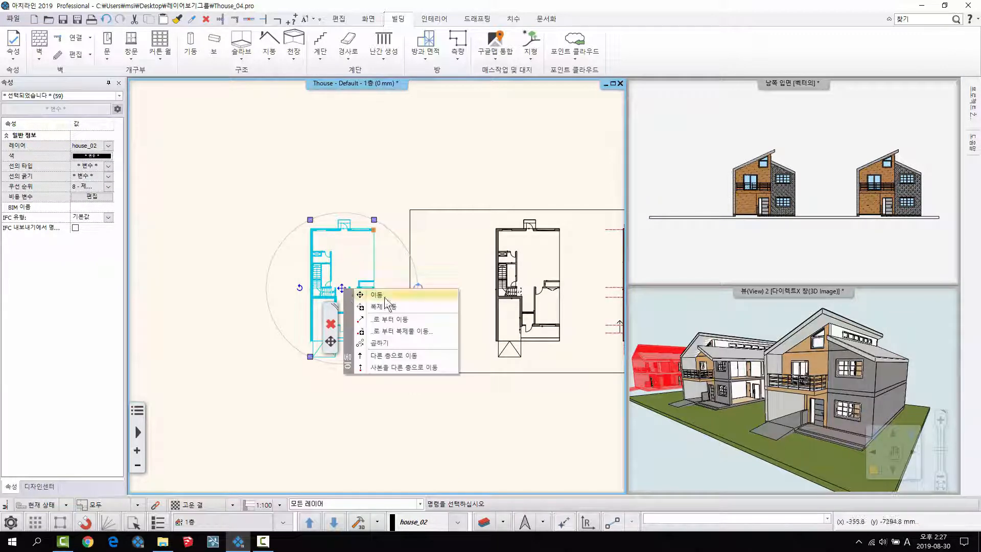
pyautogui.click(389, 302)
pyautogui.click(331, 341)
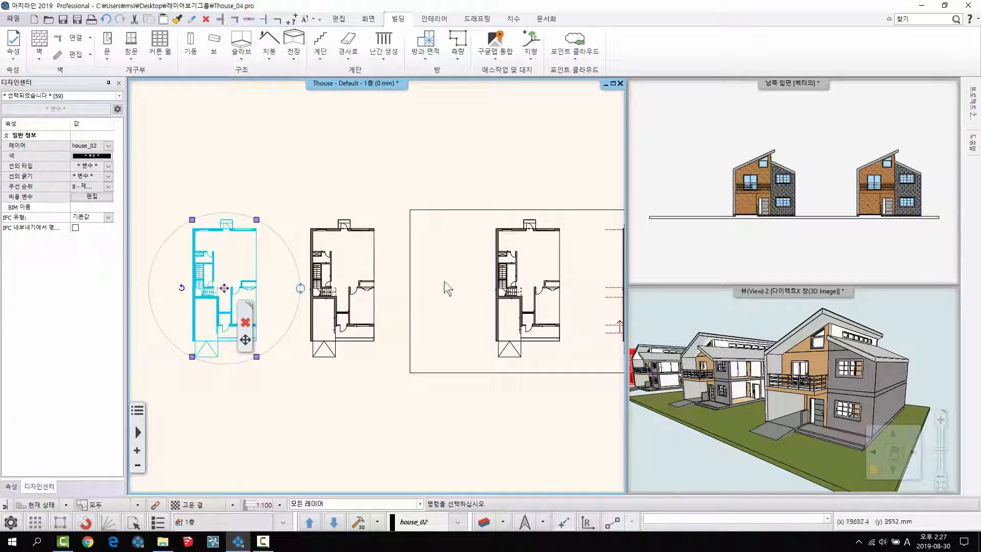
pyautogui.press('Escape')
# - Examine the four houses on the first-floor plan, looking closely at the furnished house's rooms
pyautogui.moveTo(477, 317); pyautogui.dragTo(456, 311, button='middle')
pyautogui.scroll(-3, 394, 326)
pyautogui.scroll(1, 454, 310)
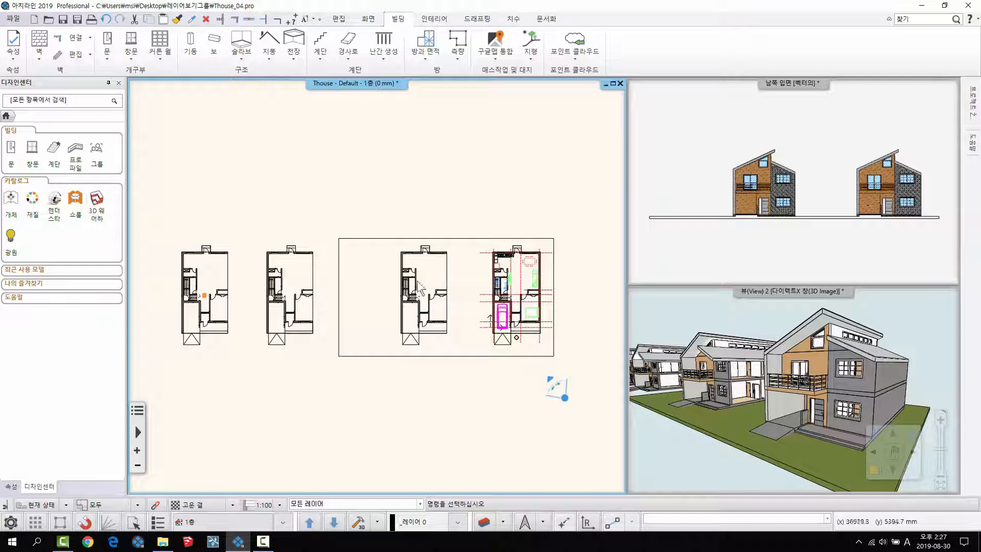
pyautogui.moveTo(500, 301); pyautogui.dragTo(512, 339, button='middle')
pyautogui.scroll(4, 513, 339)
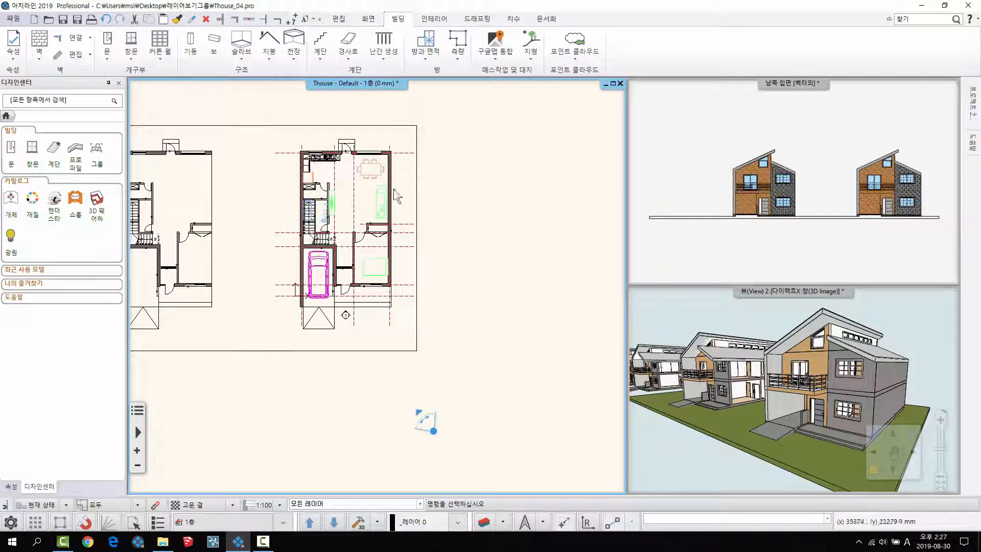
pyautogui.scroll(3, 412, 309)
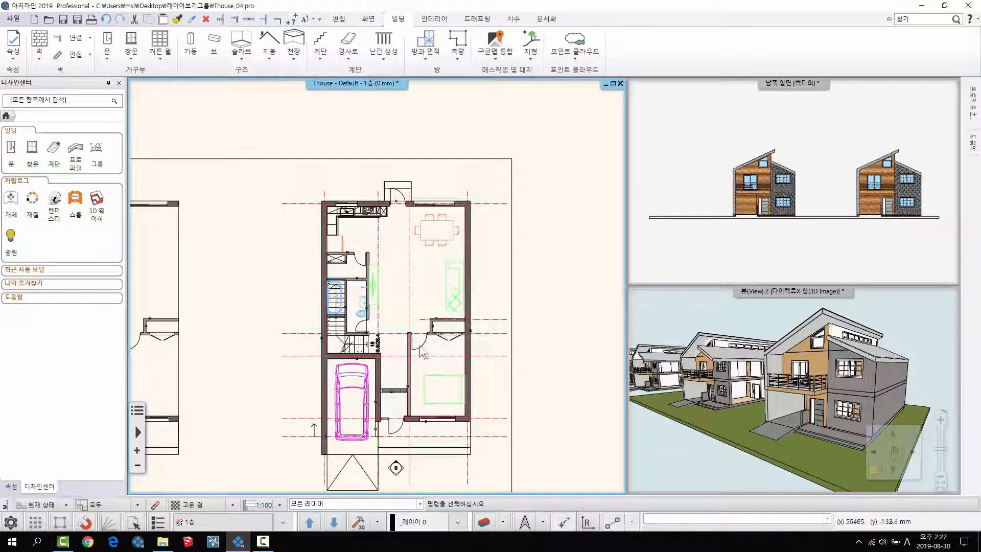
pyautogui.scroll(2, 412, 309)
pyautogui.moveTo(358, 301); pyautogui.dragTo(409, 251, button='middle')
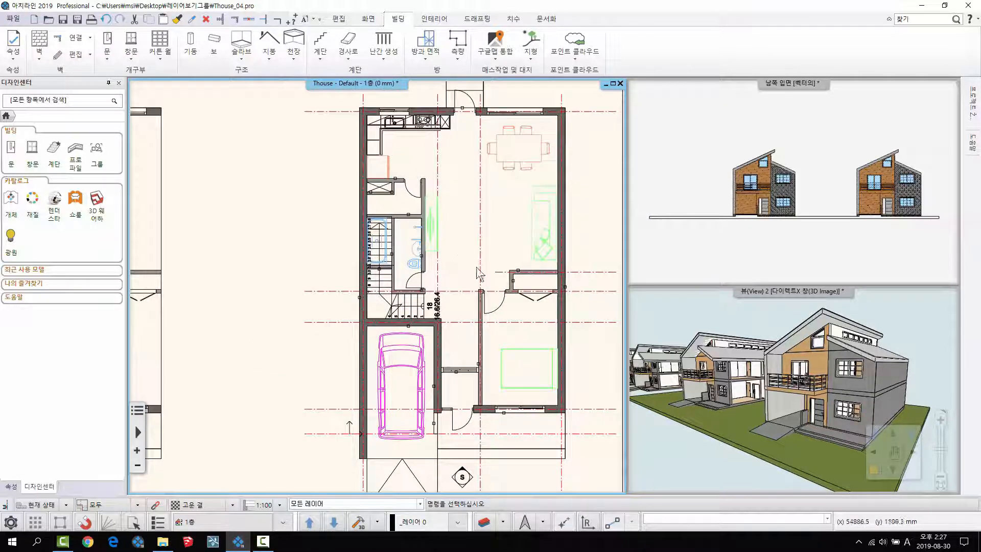
pyautogui.scroll(-5, 362, 297)
pyautogui.scroll(-2, 360, 293)
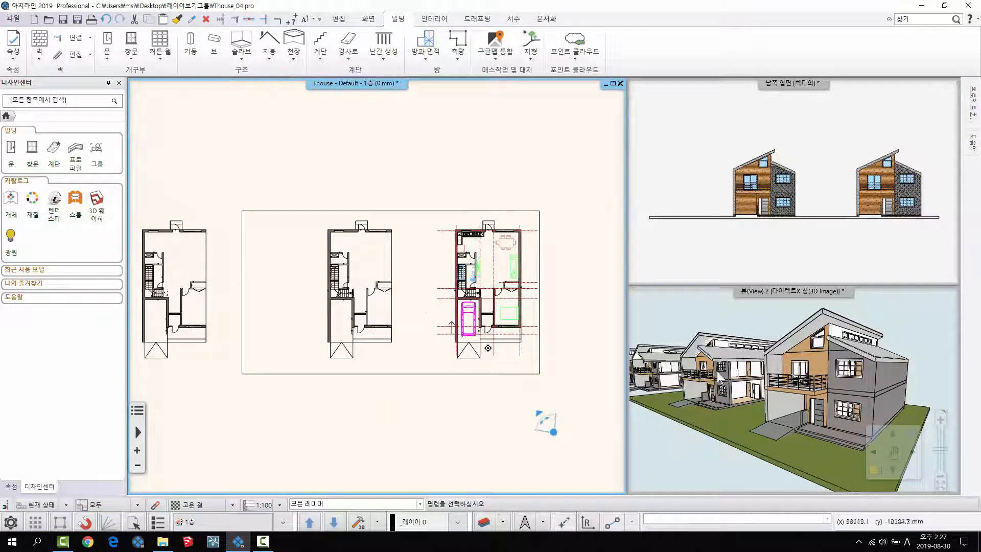
# - Bring all four houses into view in the 3D view and the south elevation, and choose the shaded (채색된) display mode
pyautogui.scroll(-4, 817, 388)
pyautogui.moveTo(817, 388); pyautogui.dragTo(810, 357, button='middle')
pyautogui.scroll(-2, 709, 165)
pyautogui.moveTo(710, 165); pyautogui.dragTo(791, 169, button='middle')
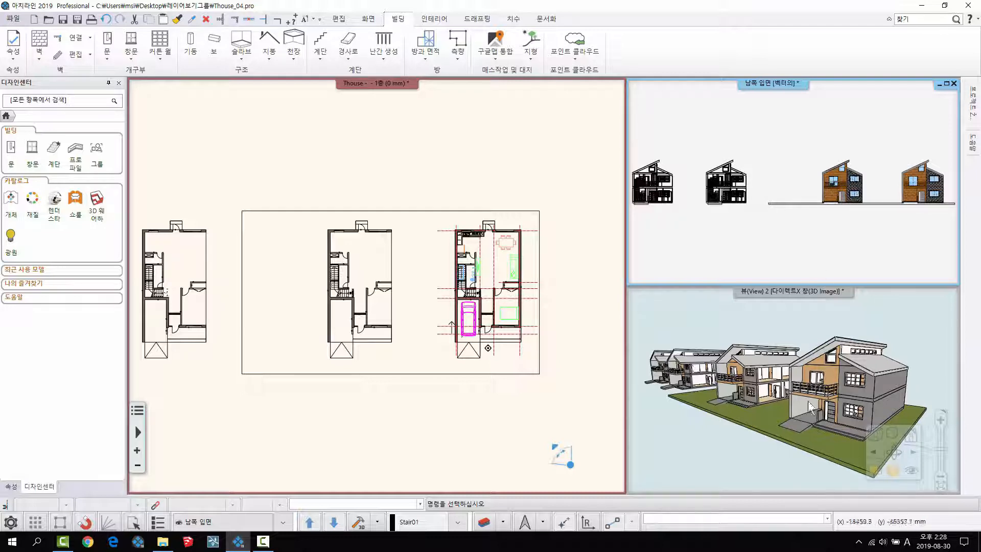
pyautogui.click(875, 435)
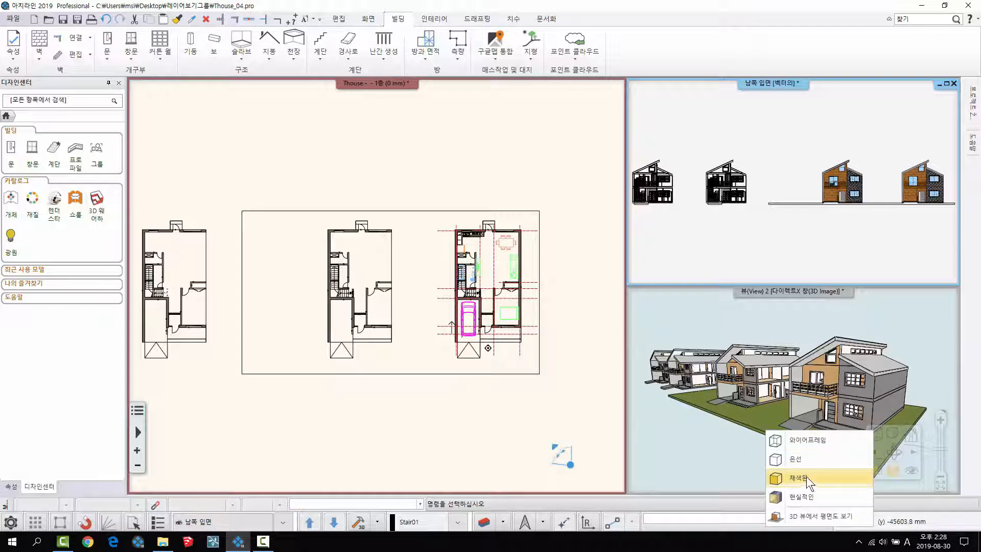
pyautogui.click(809, 478)
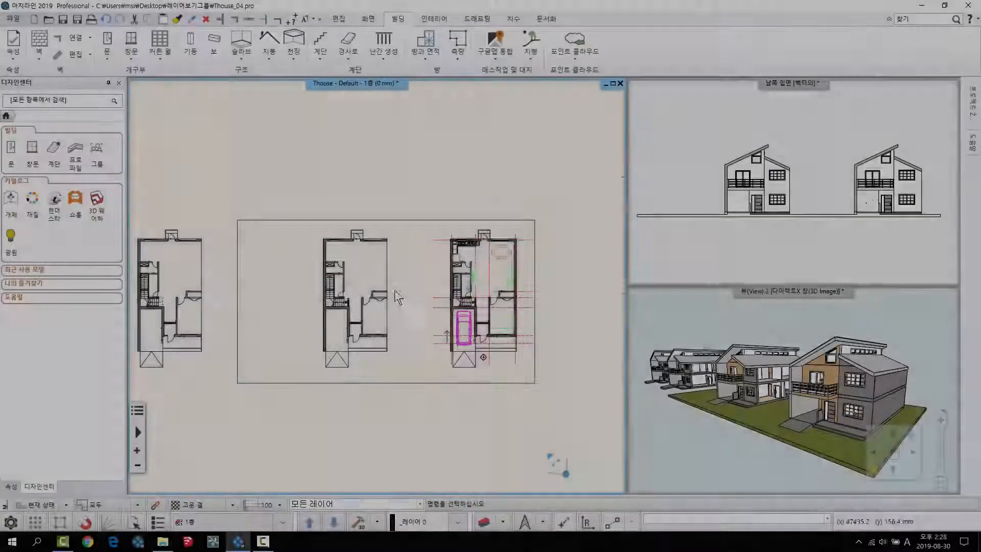
# - Open the layer manager from the first-floor plan and look through the complete layer list
pyautogui.scroll(3, 390, 284)
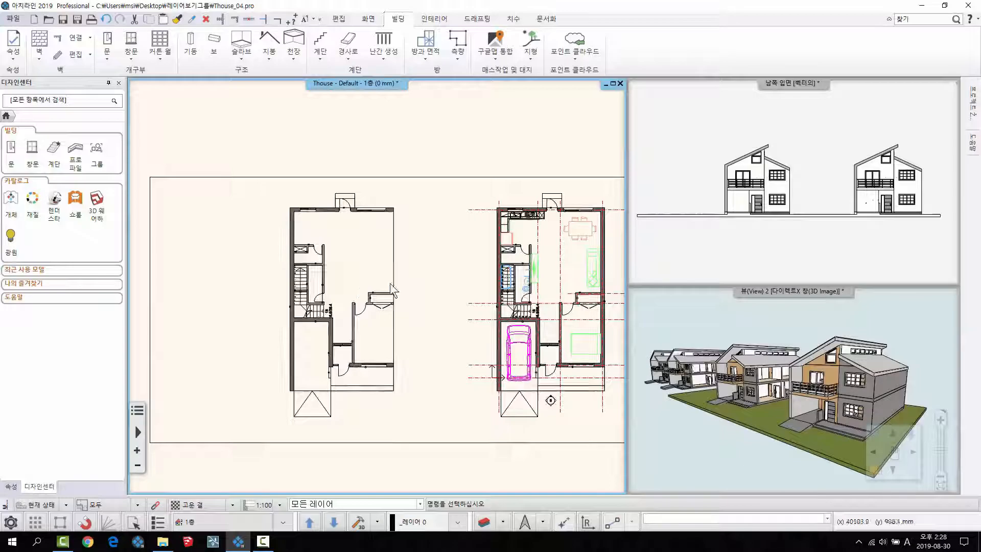
pyautogui.moveTo(387, 305); pyautogui.dragTo(364, 282, button='middle')
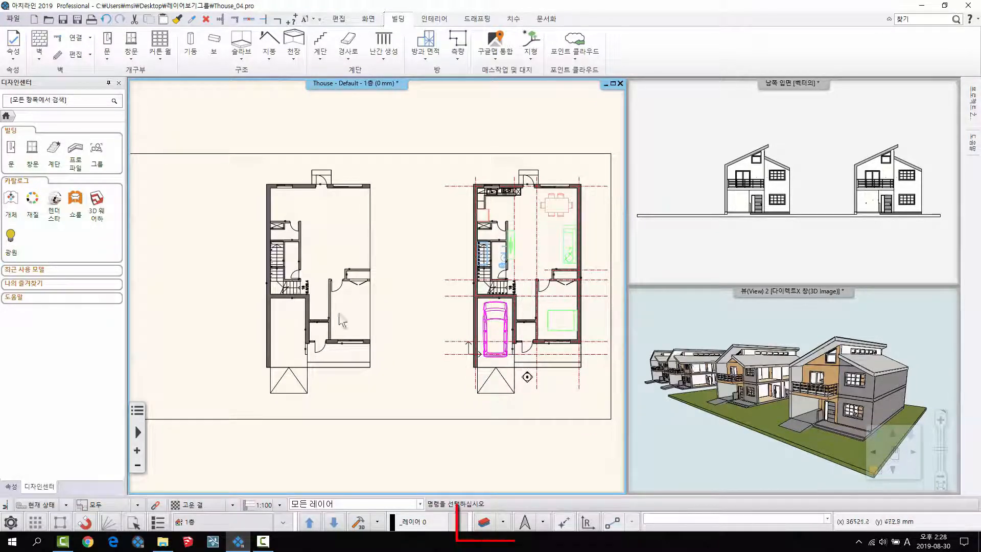
pyautogui.click(484, 522)
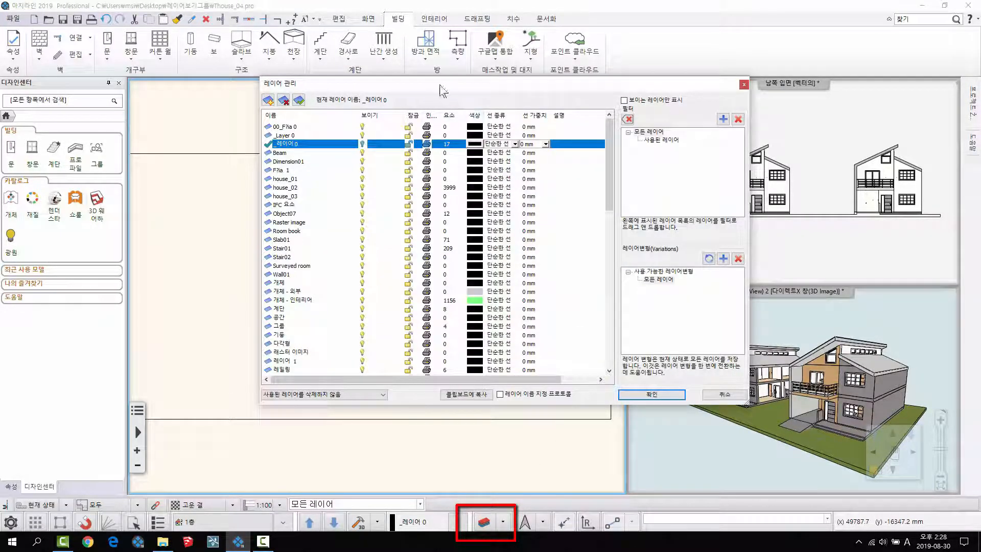
pyautogui.moveTo(435, 87); pyautogui.dragTo(442, 63)
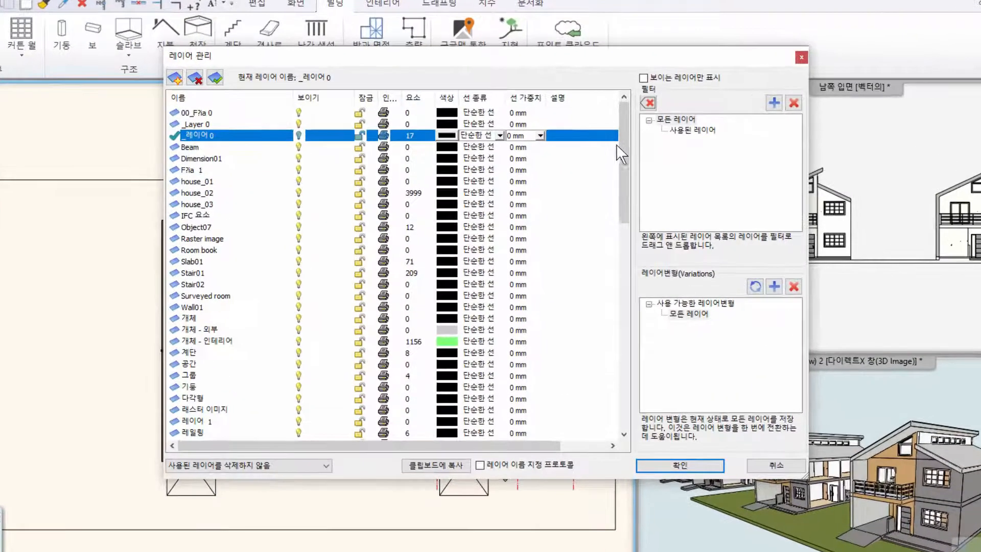
pyautogui.moveTo(620, 136); pyautogui.dragTo(616, 346)
pyautogui.moveTo(619, 381); pyautogui.dragTo(614, 120)
# - Choose the all-layers filter (모든 레이어), widen the element-count column (요소) and check the counts of individual layers
pyautogui.click(673, 119)
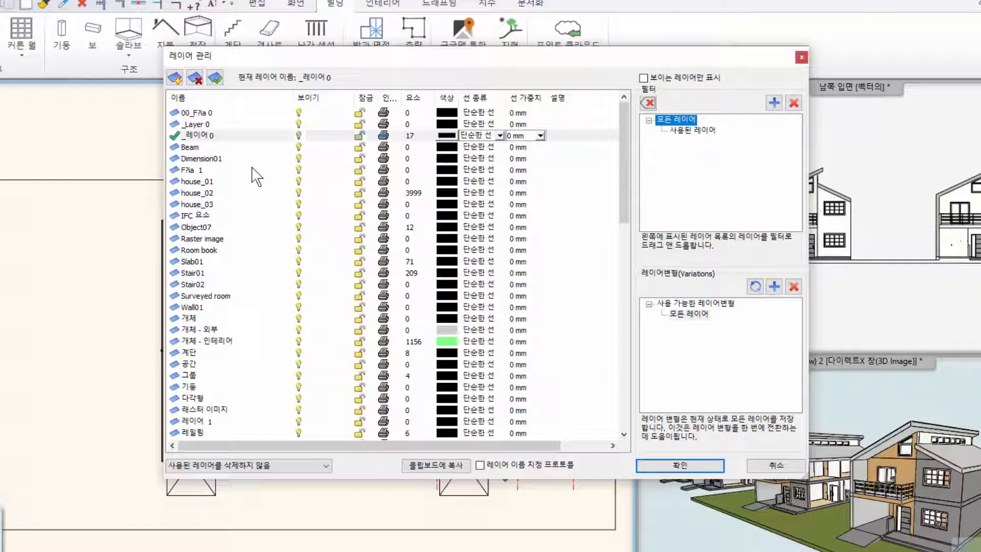
pyautogui.click(201, 160)
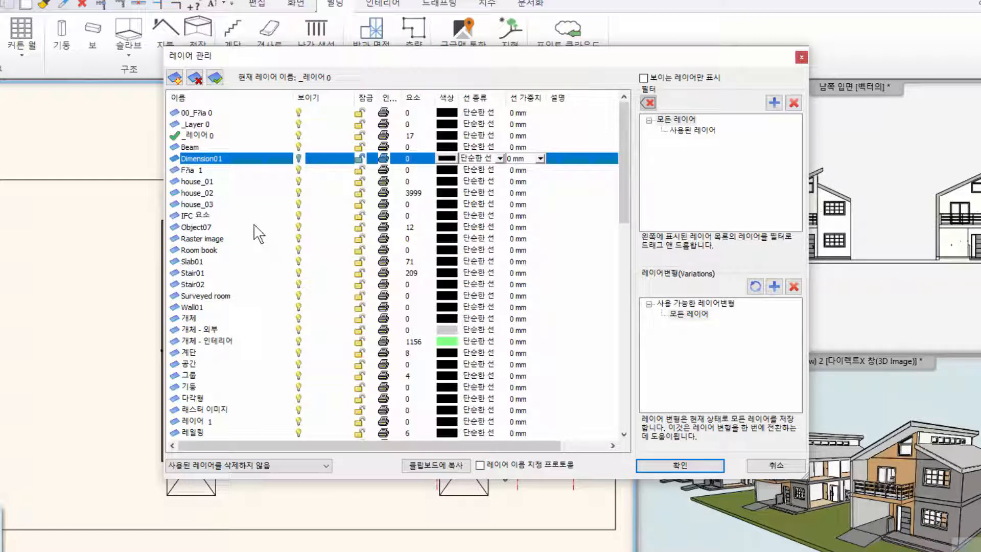
pyautogui.moveTo(435, 97); pyautogui.dragTo(453, 97)
pyautogui.click(412, 116)
pyautogui.click(409, 126)
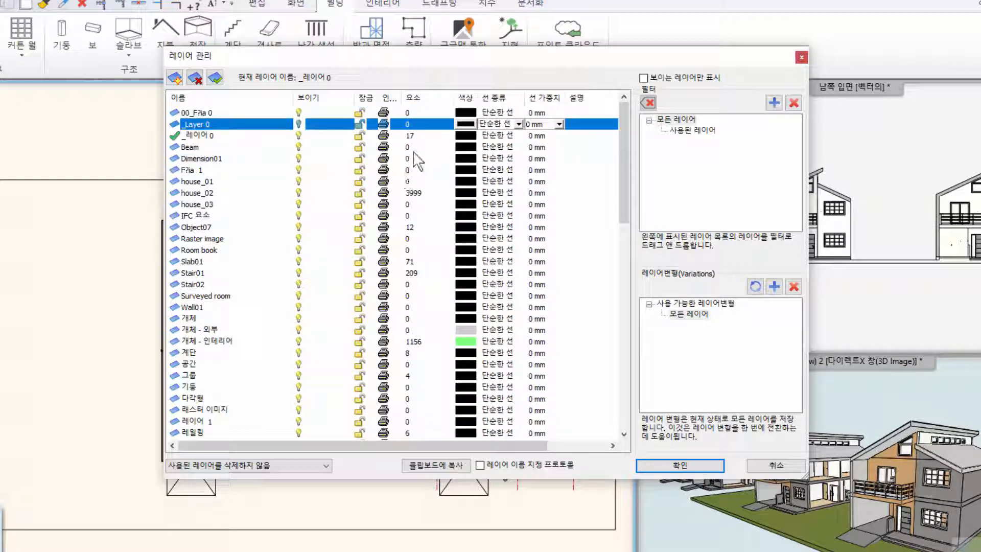
# - Check the element counts of more layers, filter the list to used layers (사용된 레이어), and widen the print column (인쇄용)
pyautogui.click(409, 148)
pyautogui.click(408, 160)
pyautogui.click(407, 171)
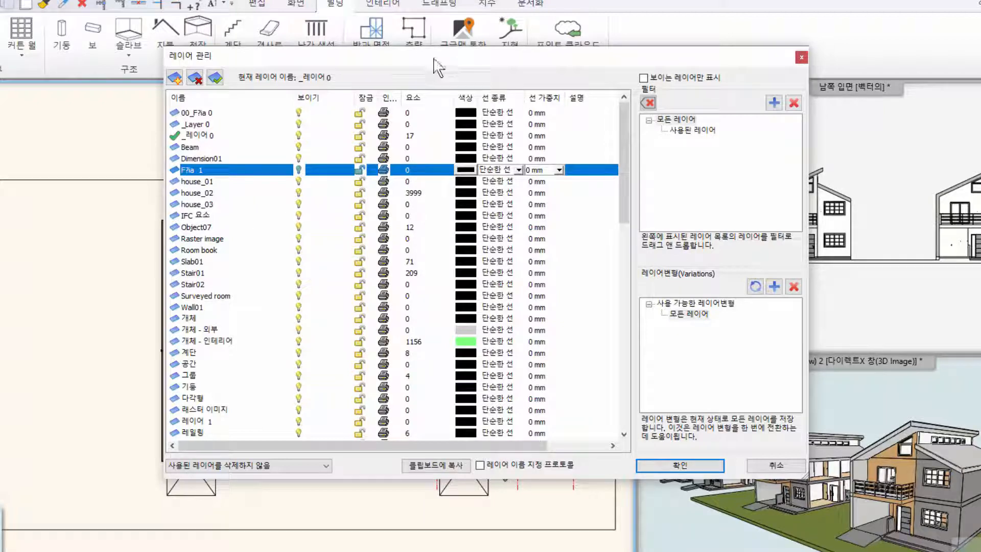
pyautogui.moveTo(434, 58); pyautogui.dragTo(382, 50)
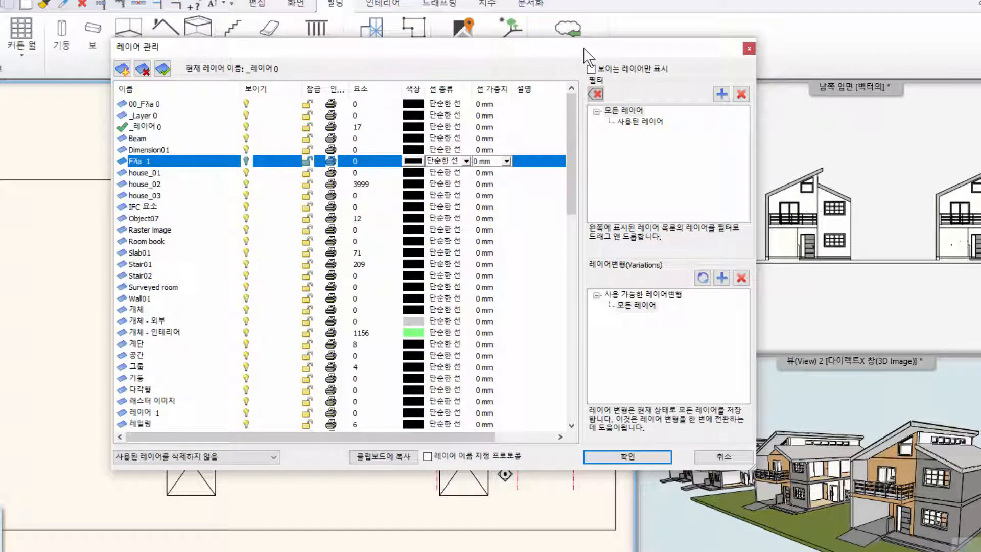
pyautogui.moveTo(584, 49); pyautogui.dragTo(578, 51)
pyautogui.click(640, 125)
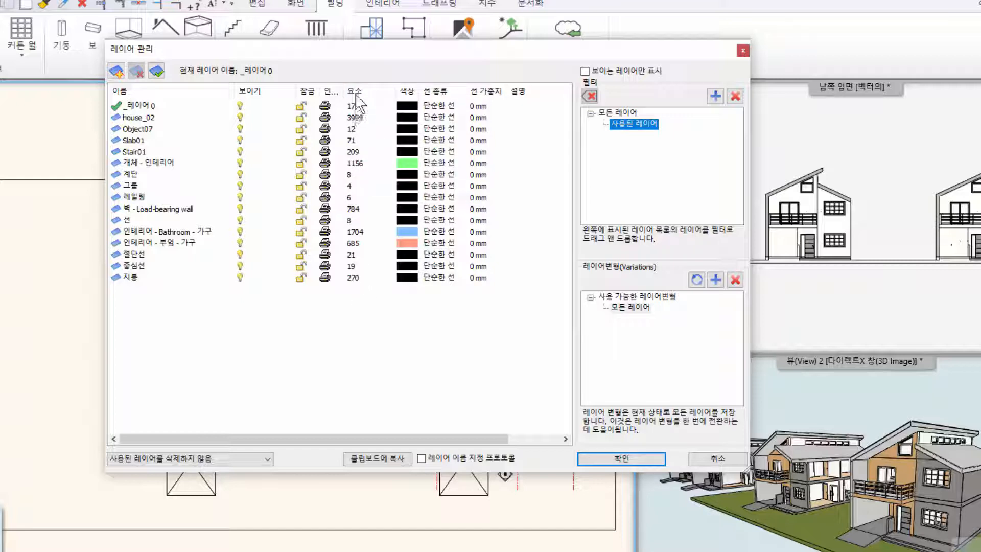
pyautogui.moveTo(344, 91); pyautogui.dragTo(359, 91)
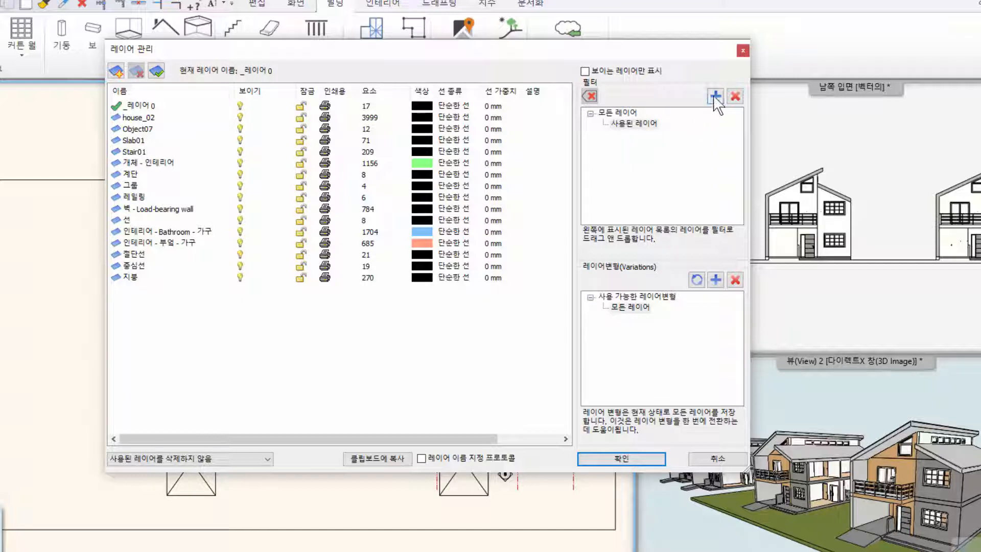
# - Add a new layer filter group and name it 2D드로잉
pyautogui.click(632, 128)
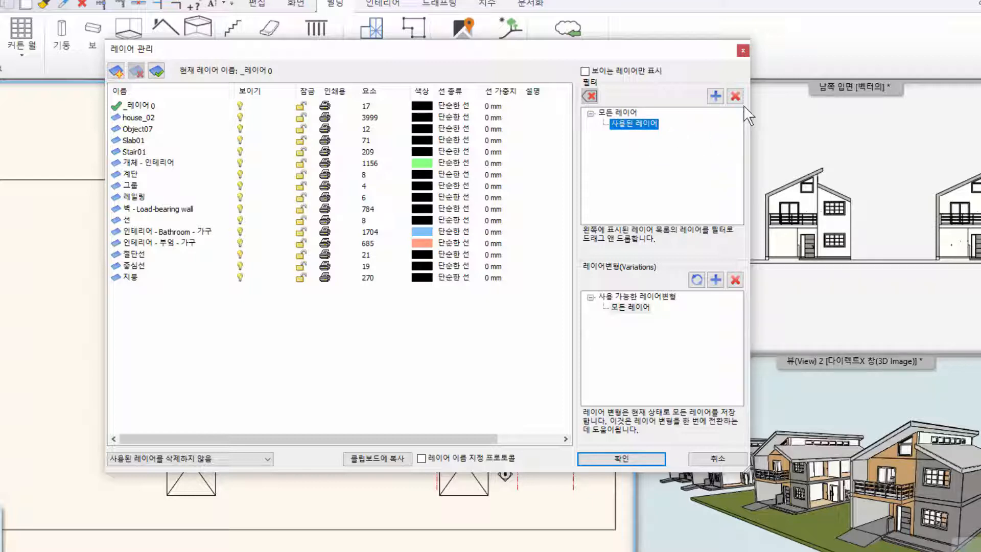
pyautogui.click(716, 96)
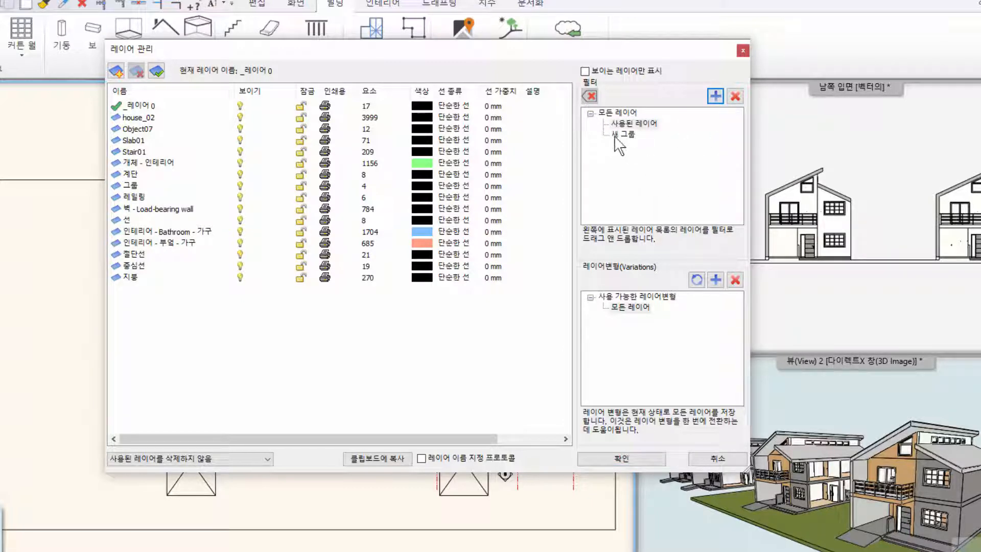
pyautogui.click(618, 135)
pyautogui.rightClick(631, 138)
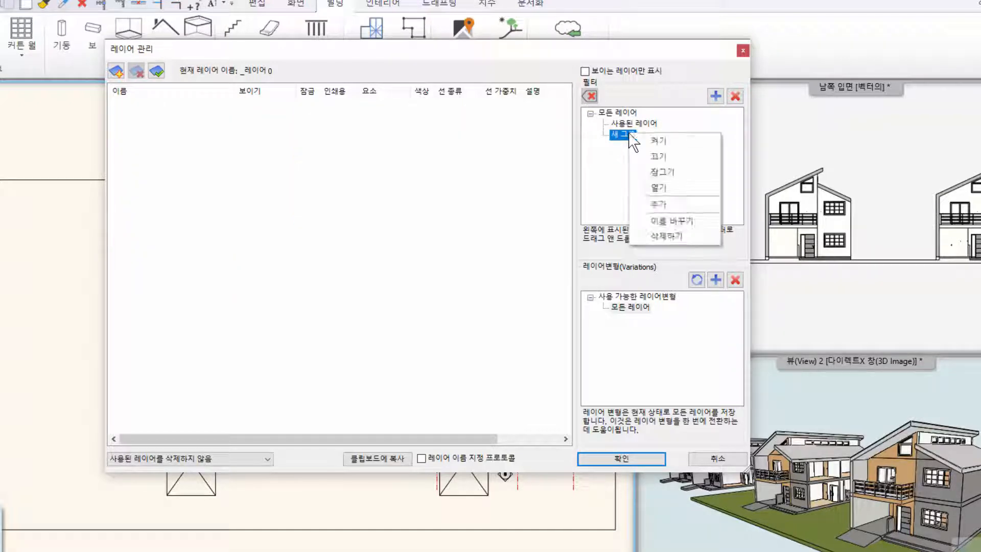
pyautogui.click(666, 217)
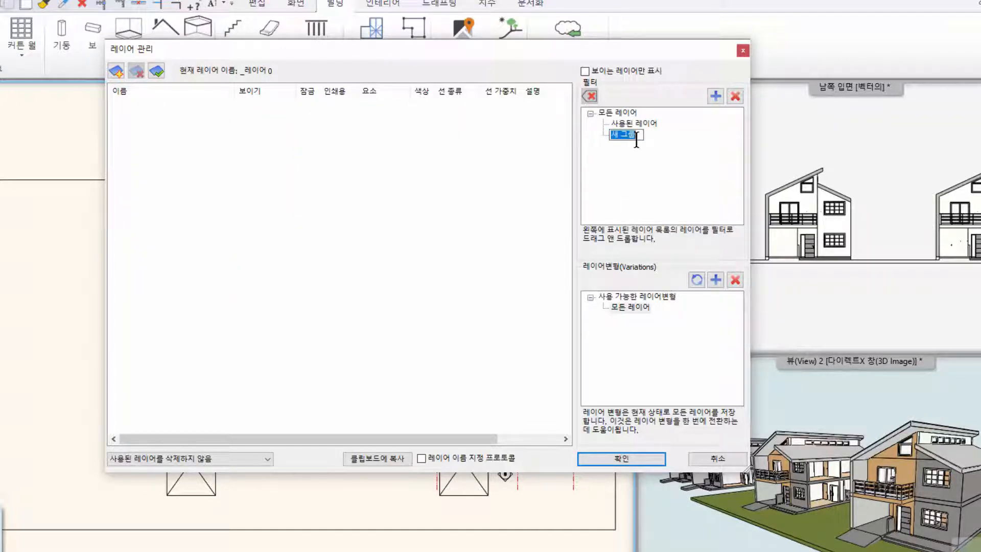
pyautogui.write('2D드로잉')
pyautogui.press('Return')
# - Add the used layers 선 and 중심선 to the 2D드로잉 filter and display that filter's layers
pyautogui.click(636, 125)
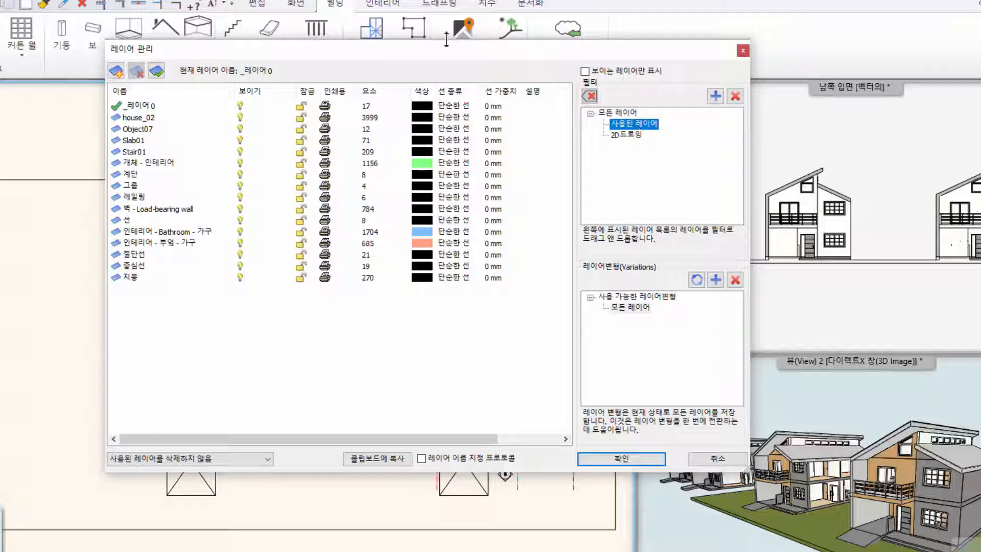
pyautogui.moveTo(445, 50); pyautogui.dragTo(532, 60)
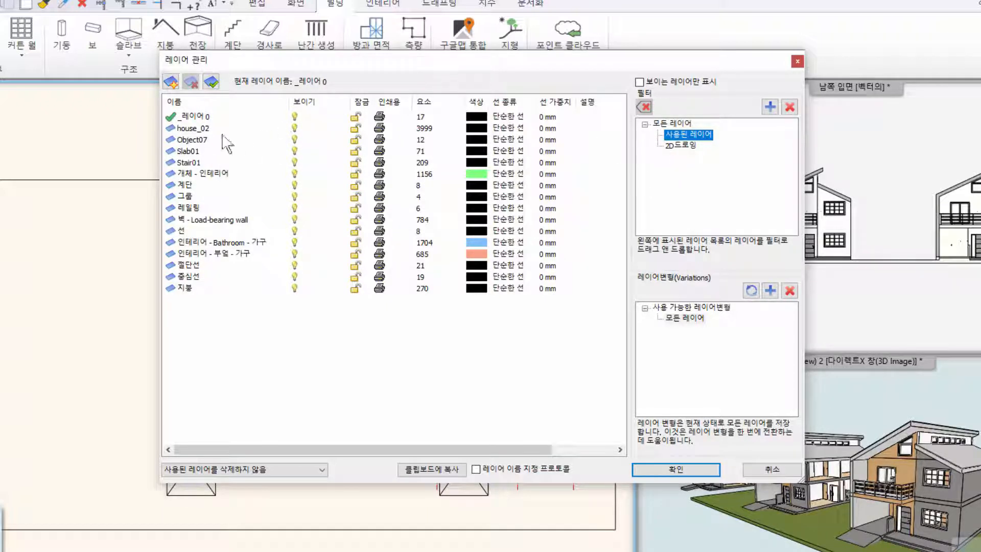
pyautogui.click(193, 231)
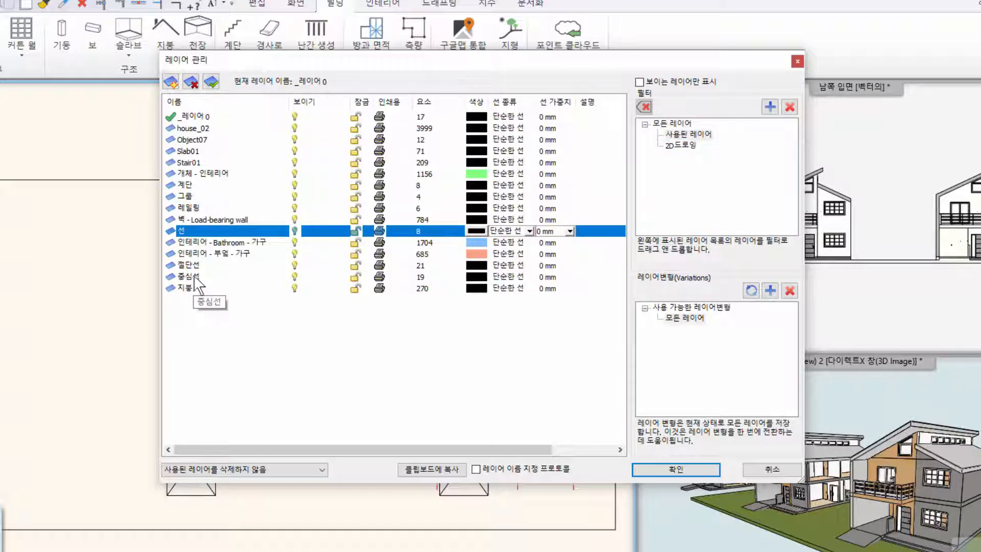
pyautogui.keyDown('ctrl'); pyautogui.click(194, 277); pyautogui.keyUp('ctrl')
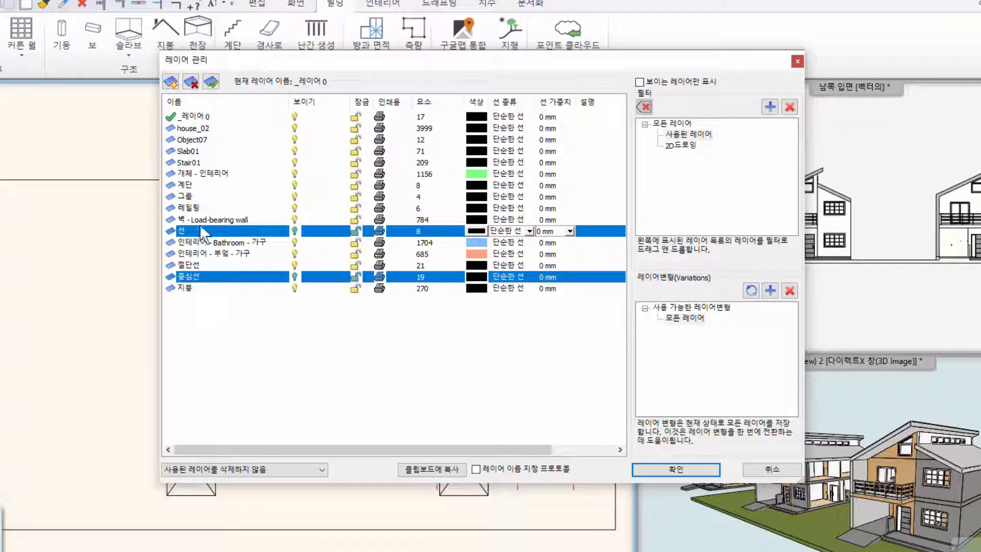
pyautogui.moveTo(232, 229); pyautogui.dragTo(691, 153)
pyautogui.click(687, 146)
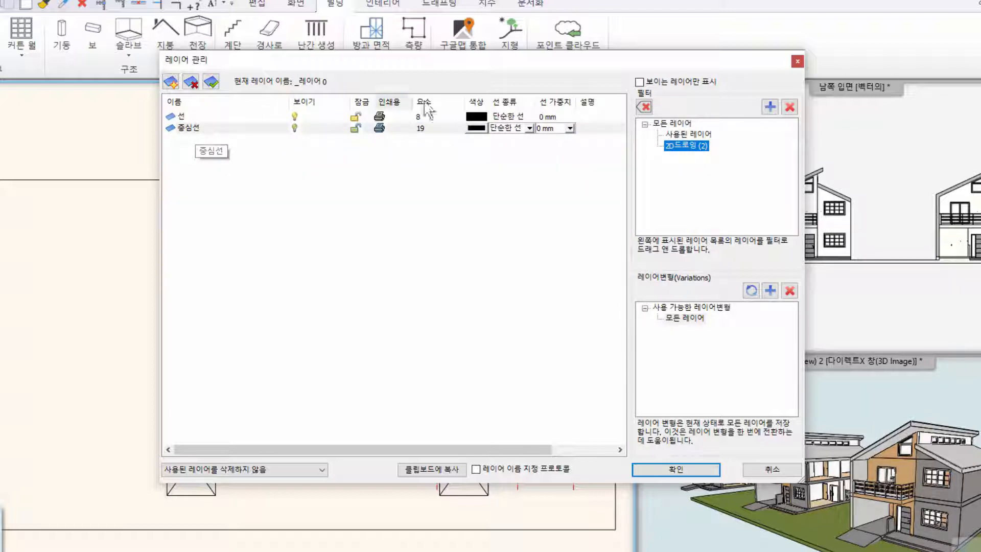
# - Compare the layers listed by the used-layers filter (사용된 레이어) with those in the 2D드로잉 filter
pyautogui.click(686, 135)
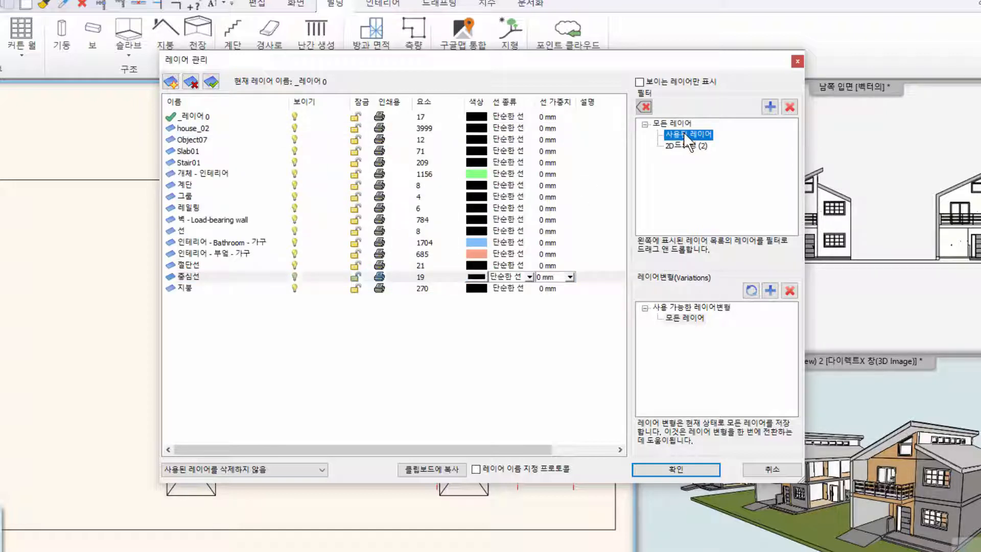
pyautogui.click(279, 322)
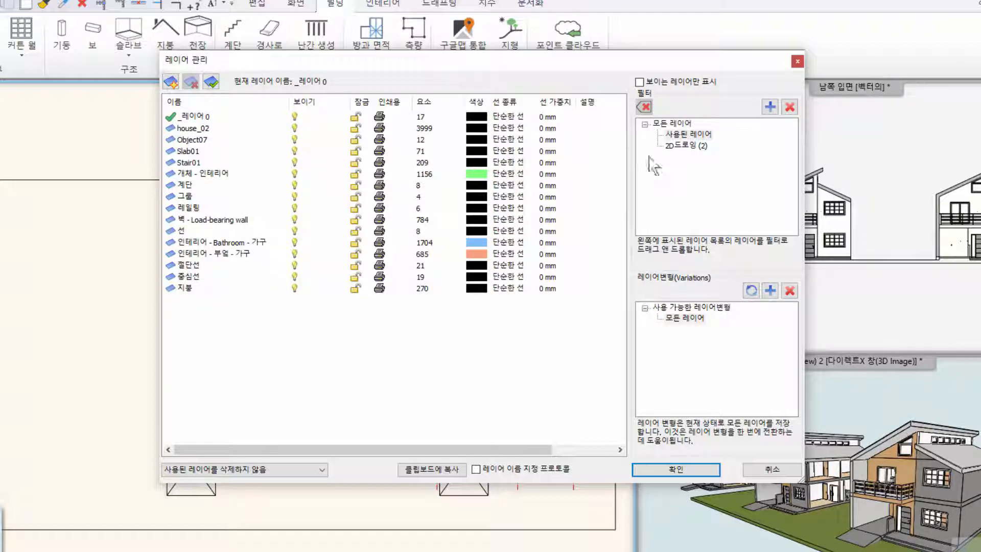
pyautogui.click(693, 147)
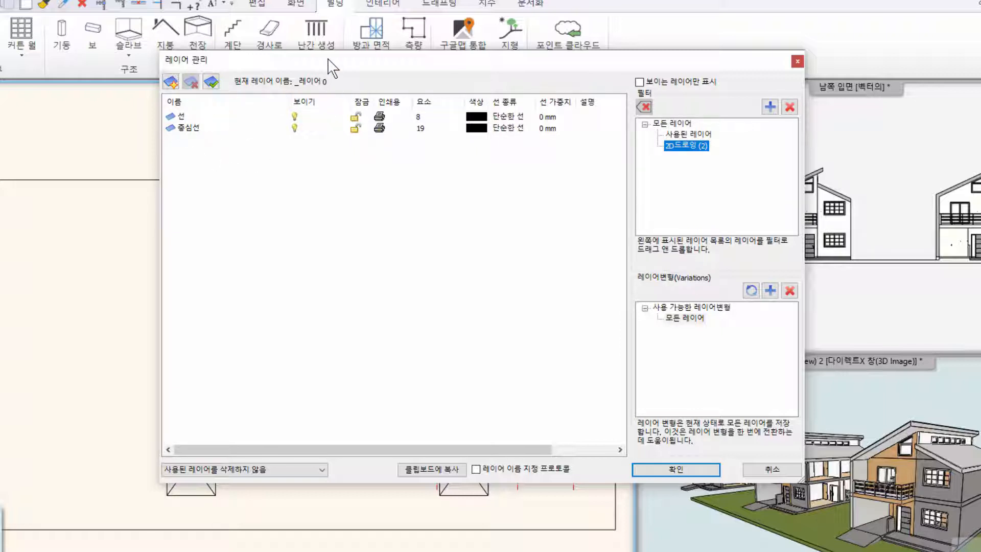
pyautogui.moveTo(357, 63); pyautogui.dragTo(301, 65)
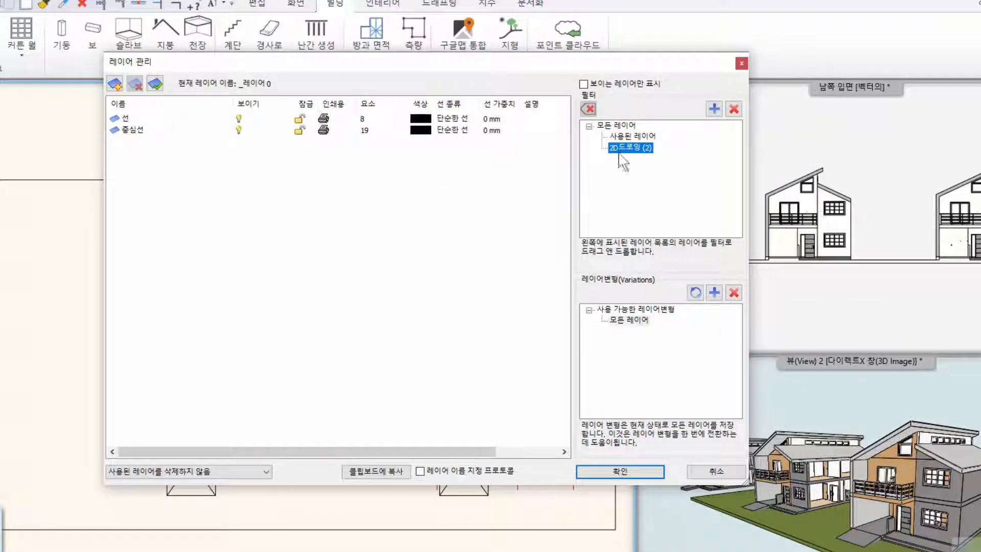
pyautogui.click(630, 137)
pyautogui.click(631, 148)
pyautogui.click(636, 136)
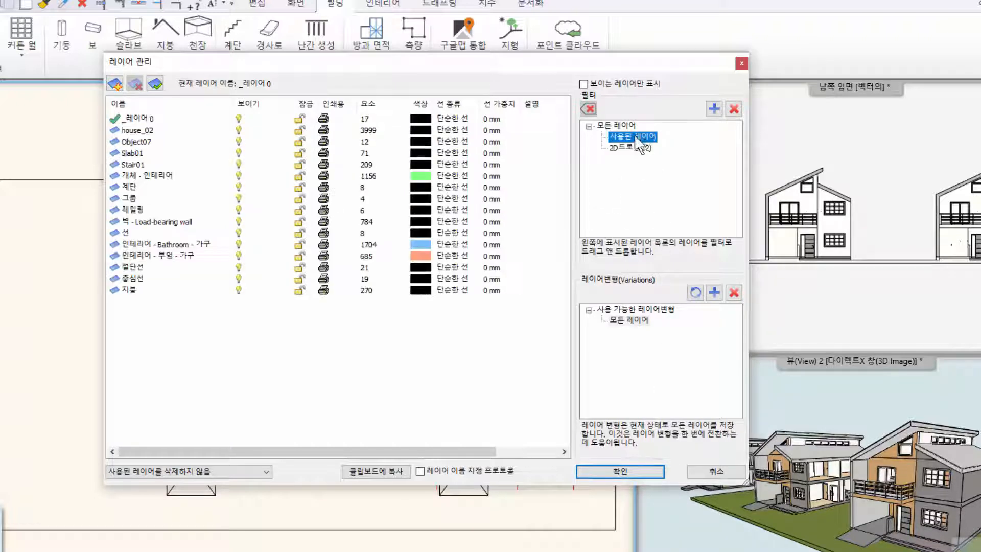
pyautogui.click(634, 148)
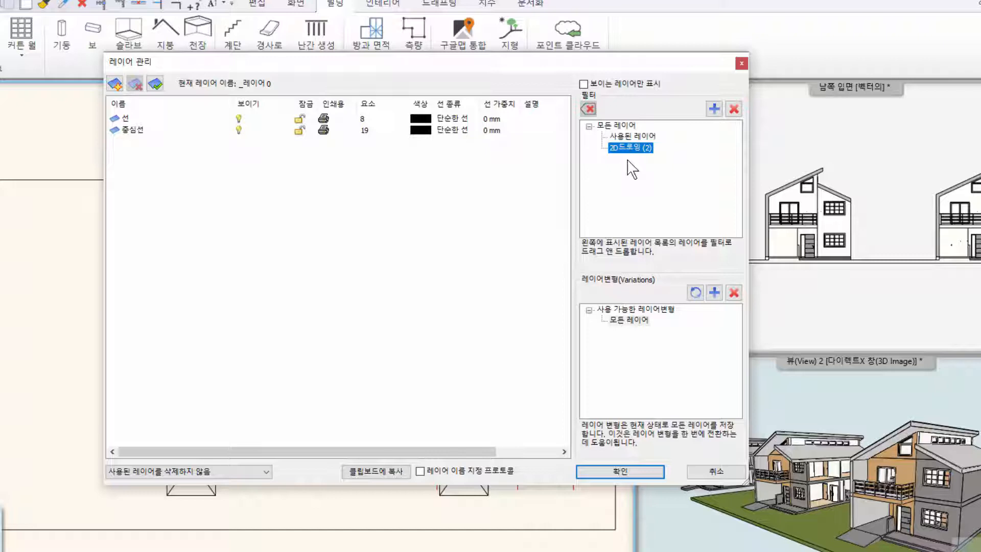
pyautogui.click(633, 135)
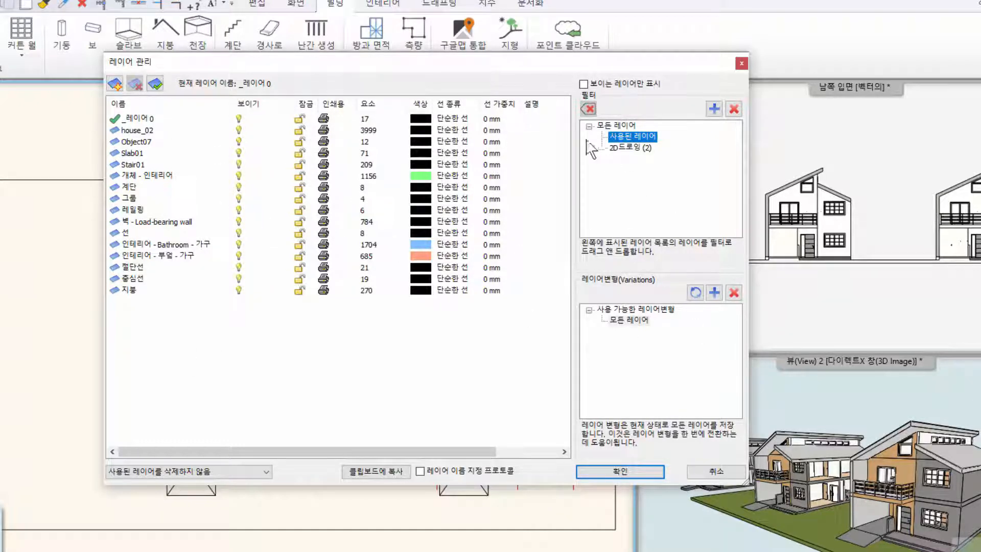
# - List all layers (모든 레이어), check house_01, house_02 and house_03, and accept the layer manager settings
pyautogui.click(616, 125)
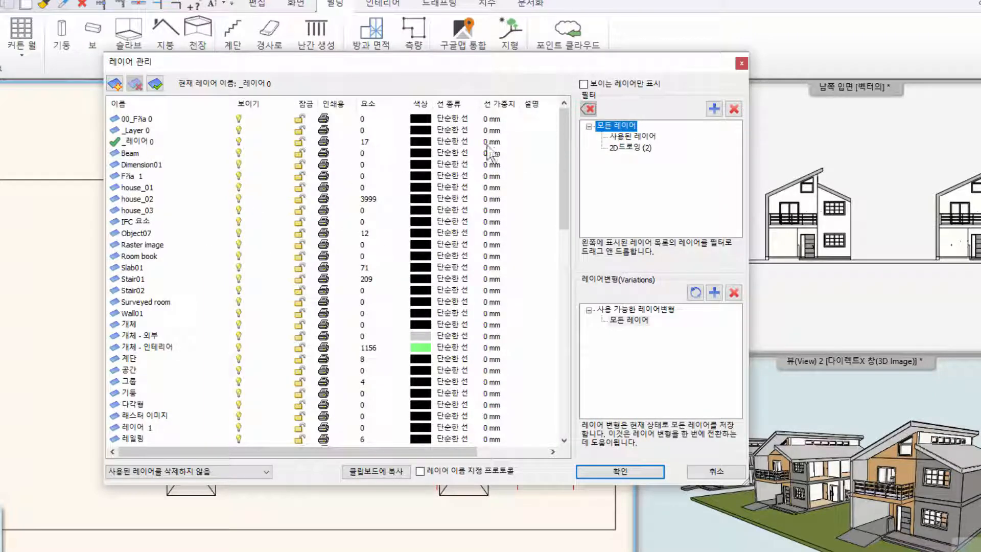
pyautogui.click(142, 187)
pyautogui.click(143, 199)
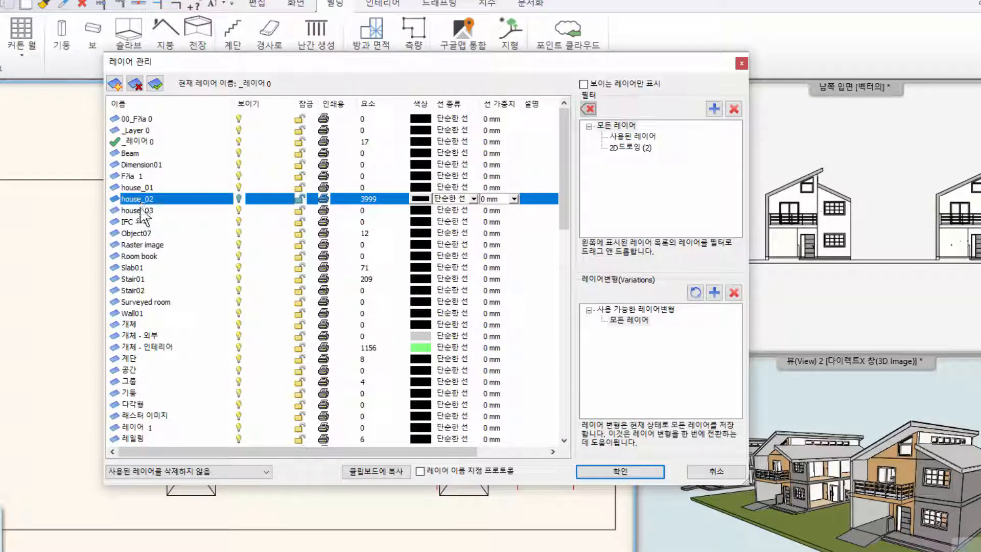
pyautogui.click(144, 210)
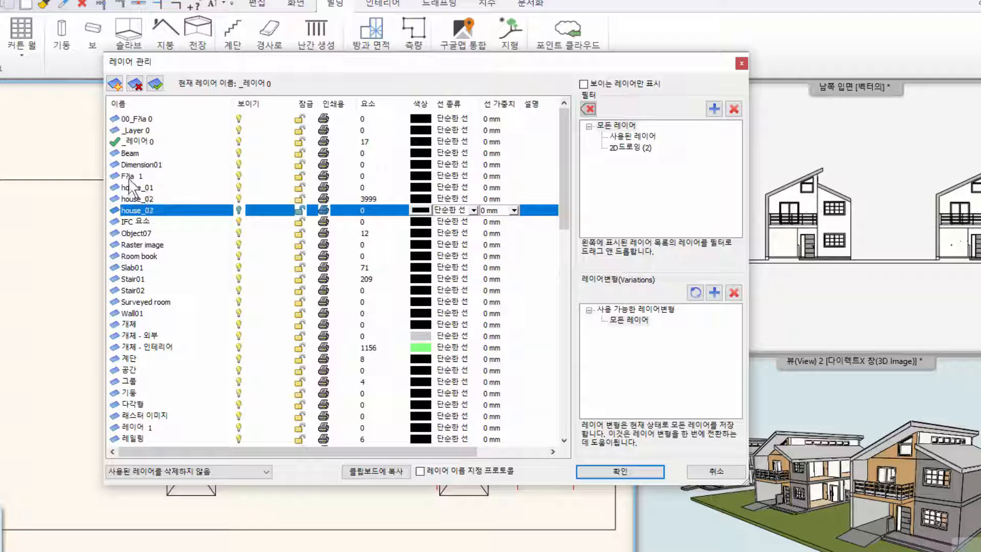
pyautogui.click(155, 199)
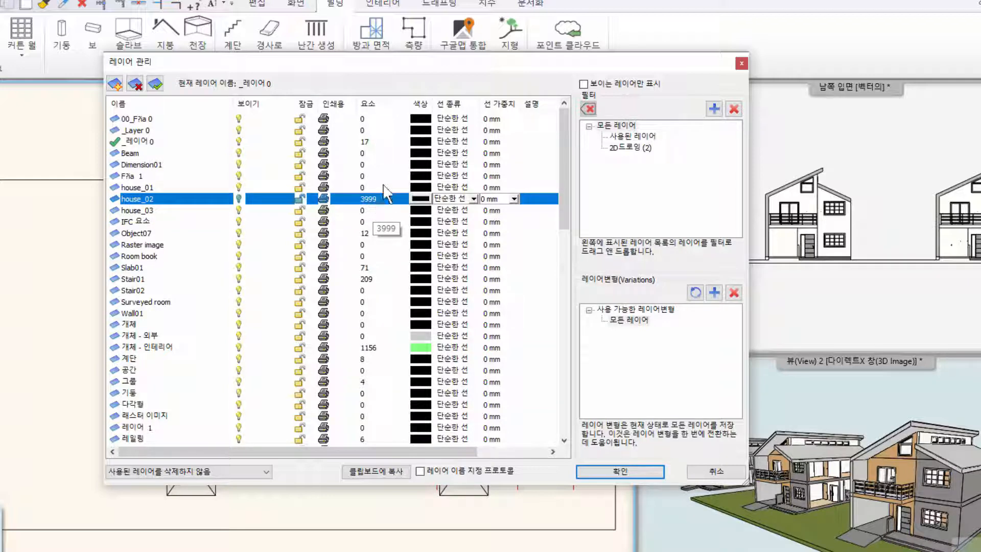
pyautogui.moveTo(332, 64); pyautogui.dragTo(706, 105)
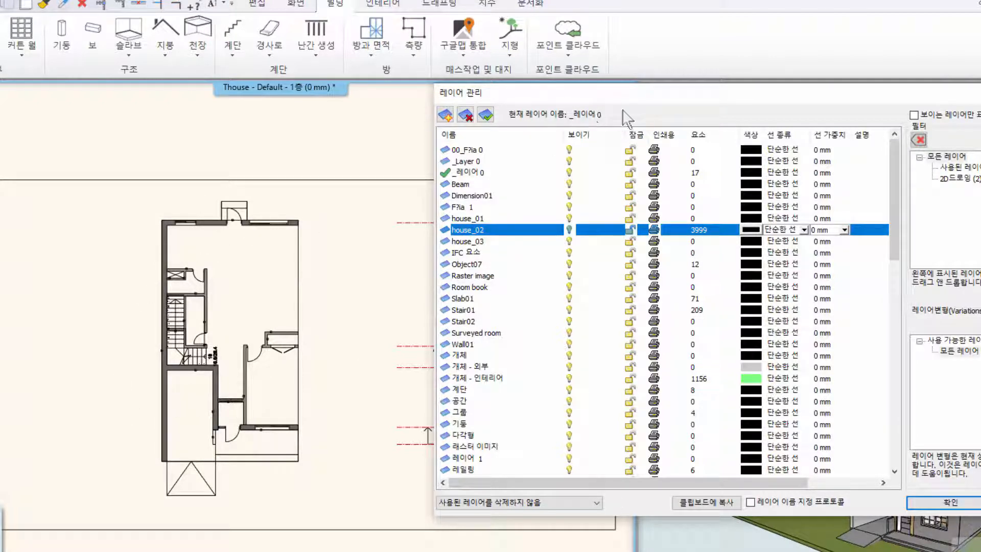
pyautogui.moveTo(646, 100); pyautogui.dragTo(400, 66)
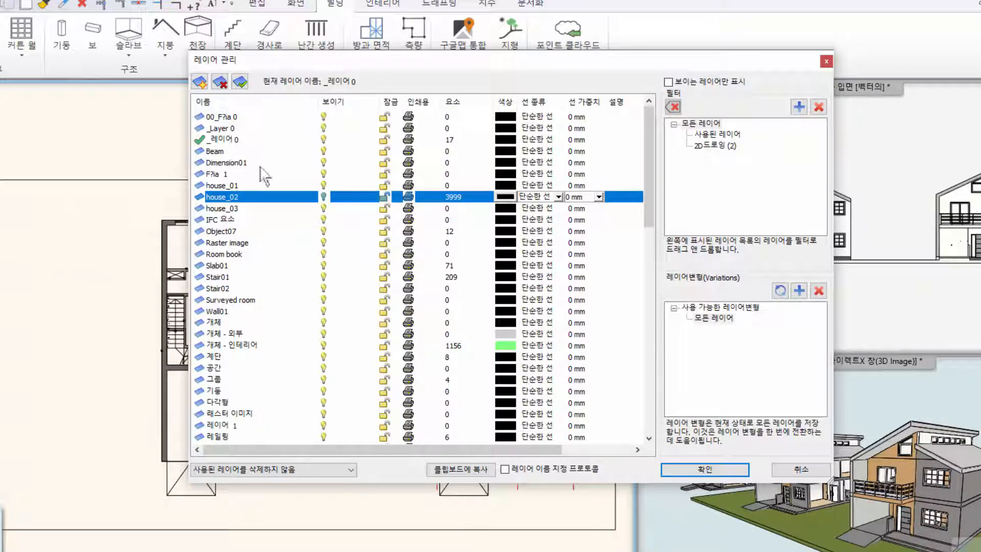
pyautogui.click(700, 470)
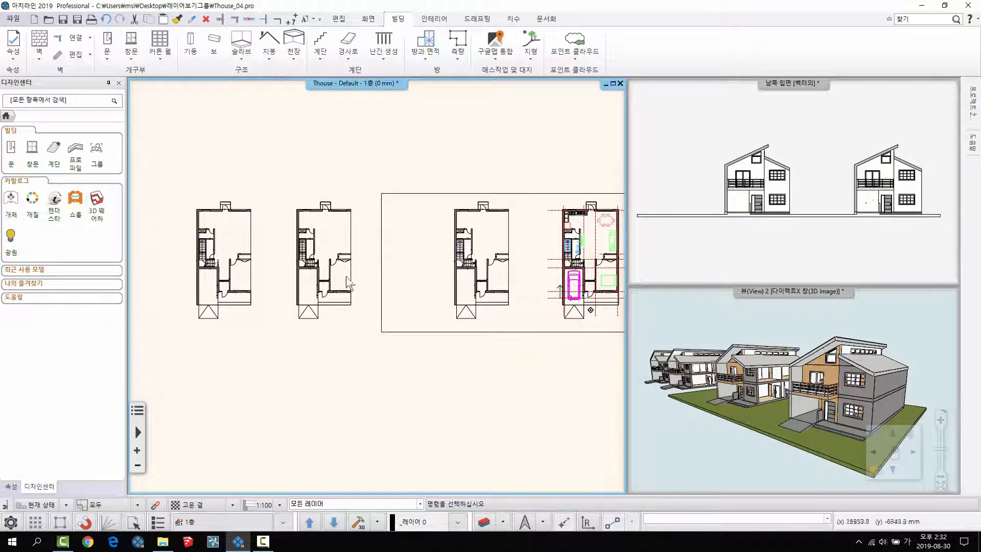
# - Try selecting the leftmost house on the first-floor plan with an ordinary selection window, and clear the selection
pyautogui.moveTo(236, 257); pyautogui.dragTo(265, 253, button='middle')
pyautogui.scroll(1, 265, 253)
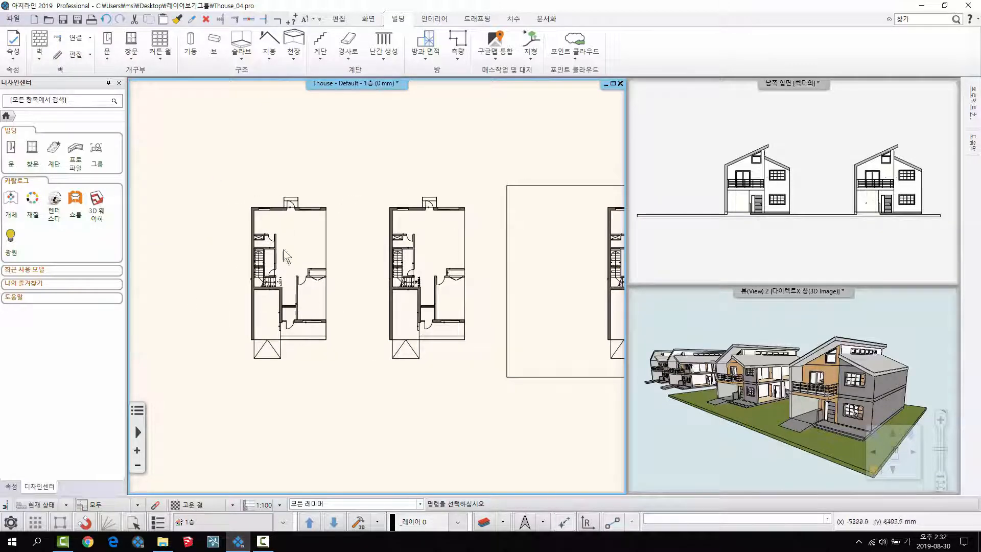
pyautogui.scroll(1, 228, 281)
pyautogui.moveTo(333, 282); pyautogui.dragTo(283, 291, button='middle')
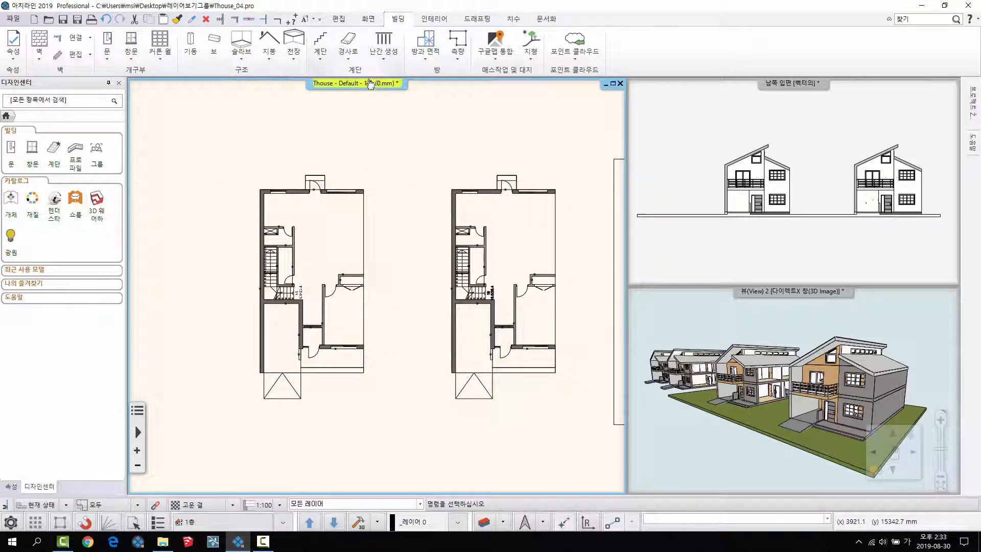
pyautogui.moveTo(219, 127); pyautogui.dragTo(405, 432)
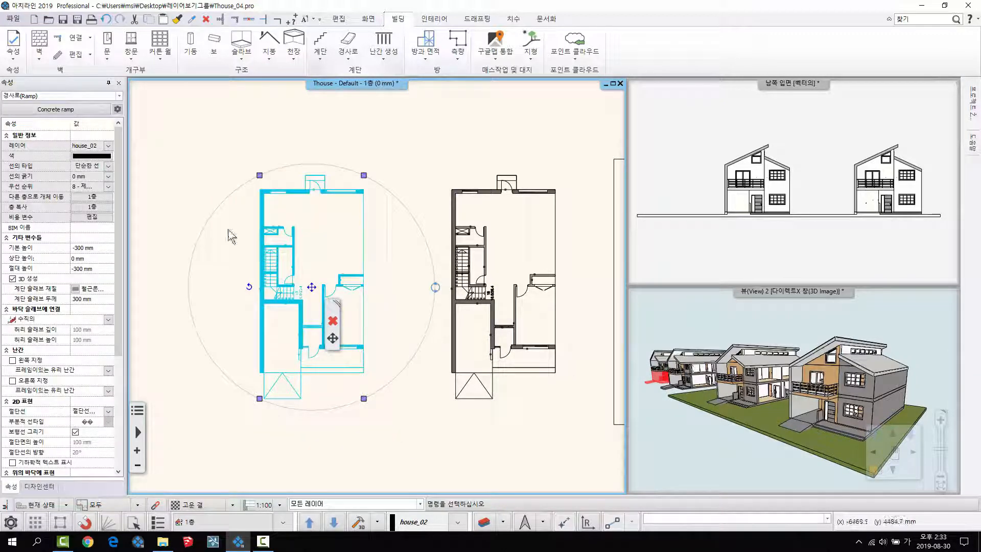
pyautogui.press('Escape')
pyautogui.moveTo(200, 126); pyautogui.dragTo(399, 434)
pyautogui.press('Escape')
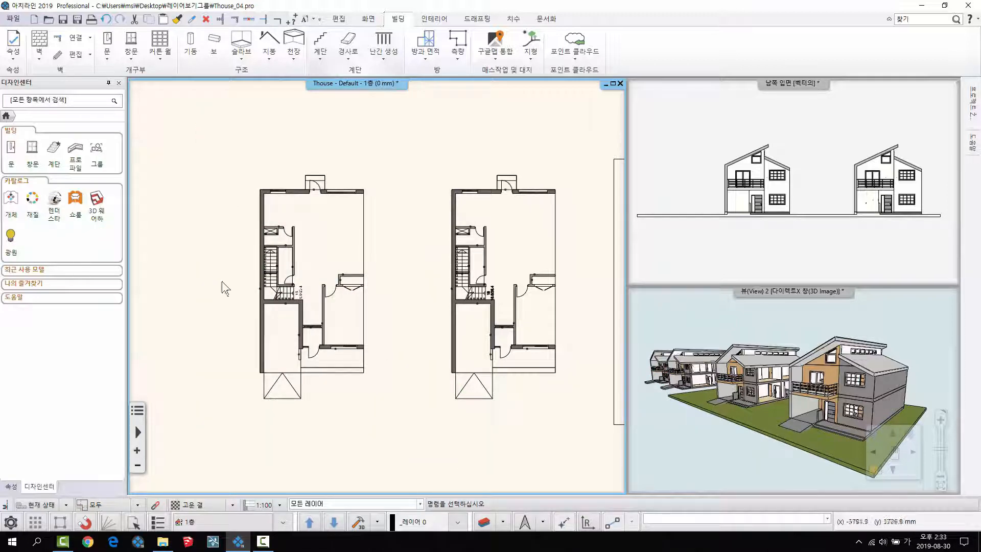
# - Select the leftmost house across all floors with an all-floors inside window (모든 층 - 안), about 12003 by 24282 mm
pyautogui.click(130, 524)
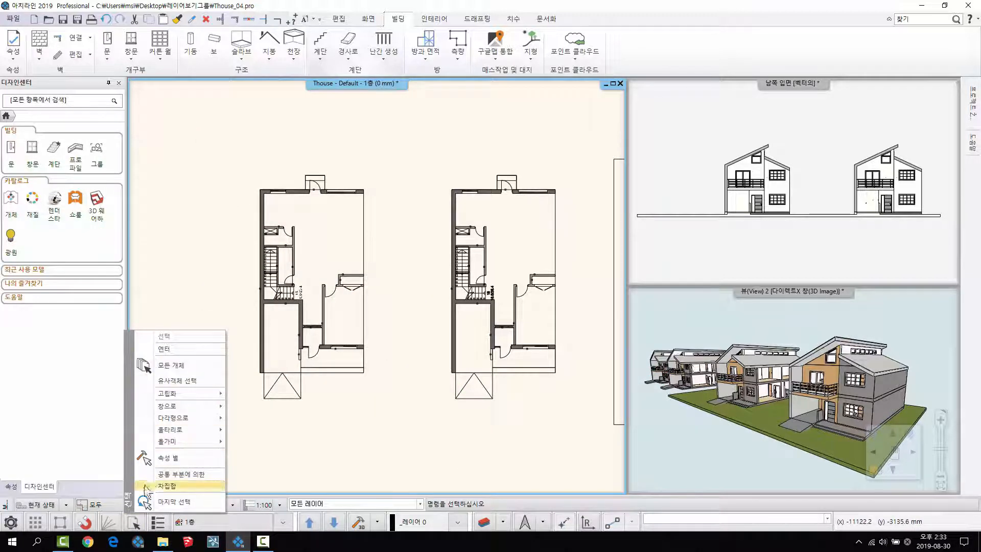
pyautogui.moveTo(173, 406)
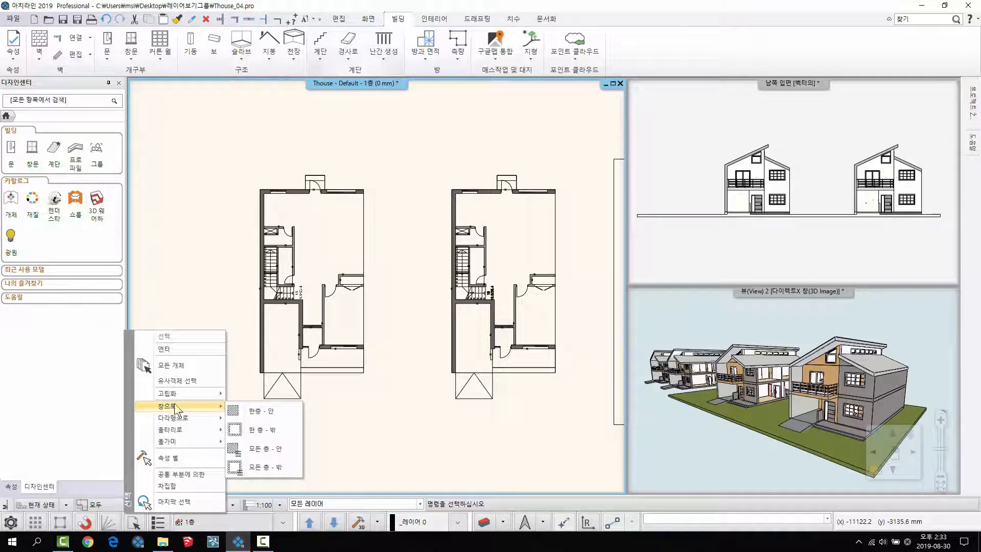
pyautogui.click(263, 447)
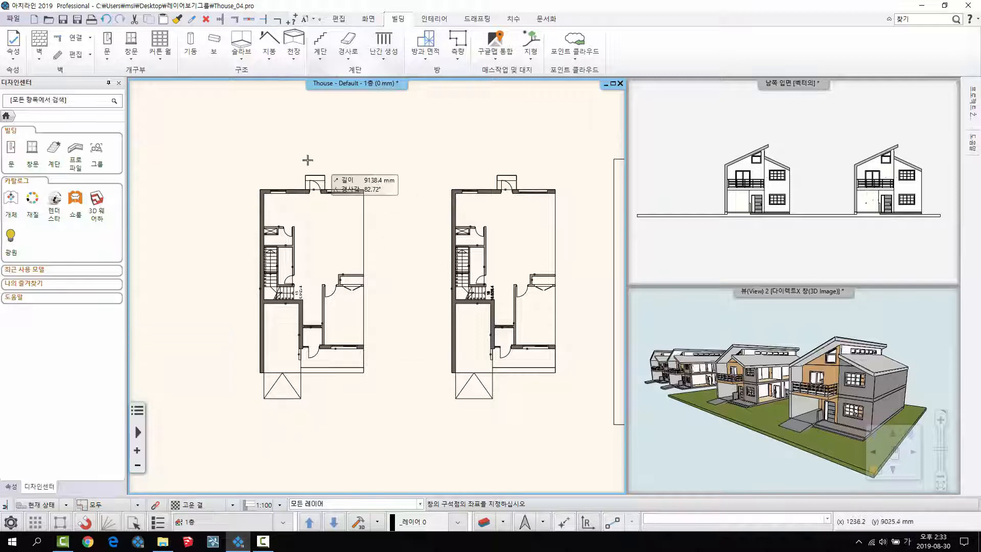
pyautogui.click(229, 136)
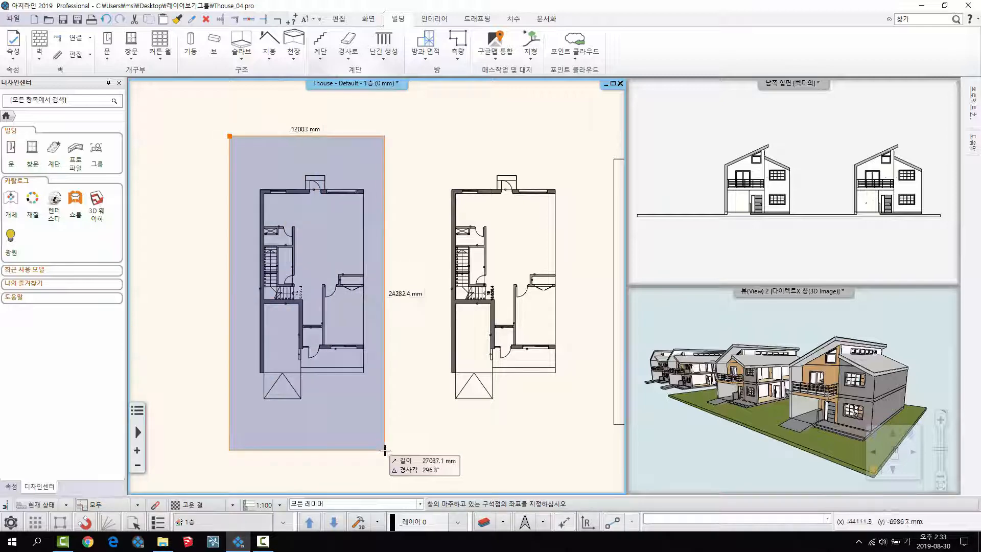
pyautogui.click(385, 450)
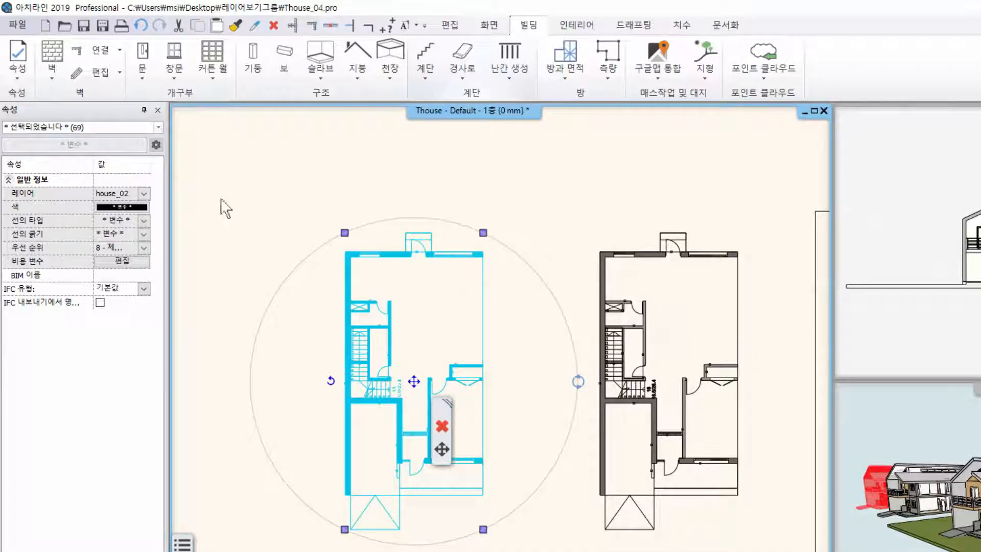
# - Assign the selected leftmost house to layer house_01 and clear the selection
pyautogui.click(144, 193)
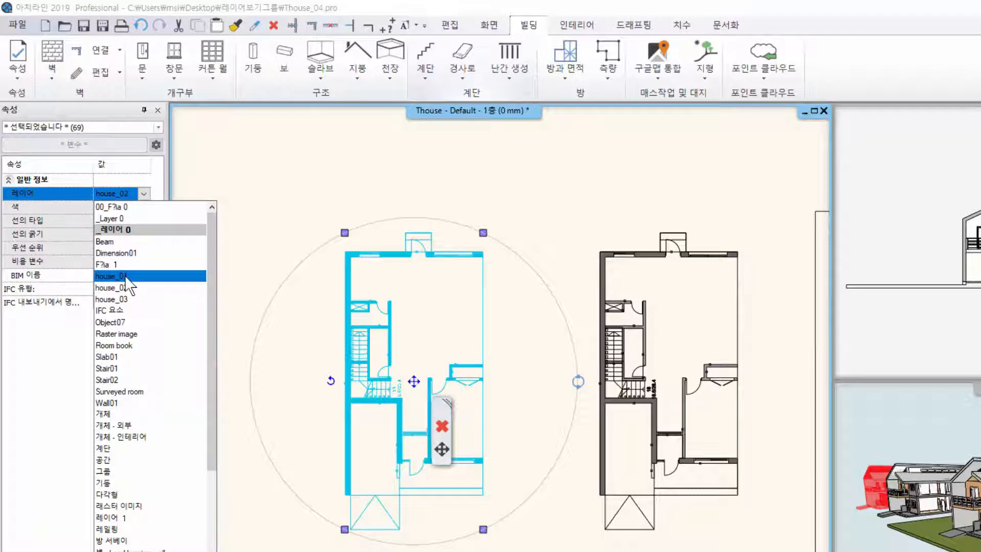
pyautogui.click(126, 277)
pyautogui.click(233, 216)
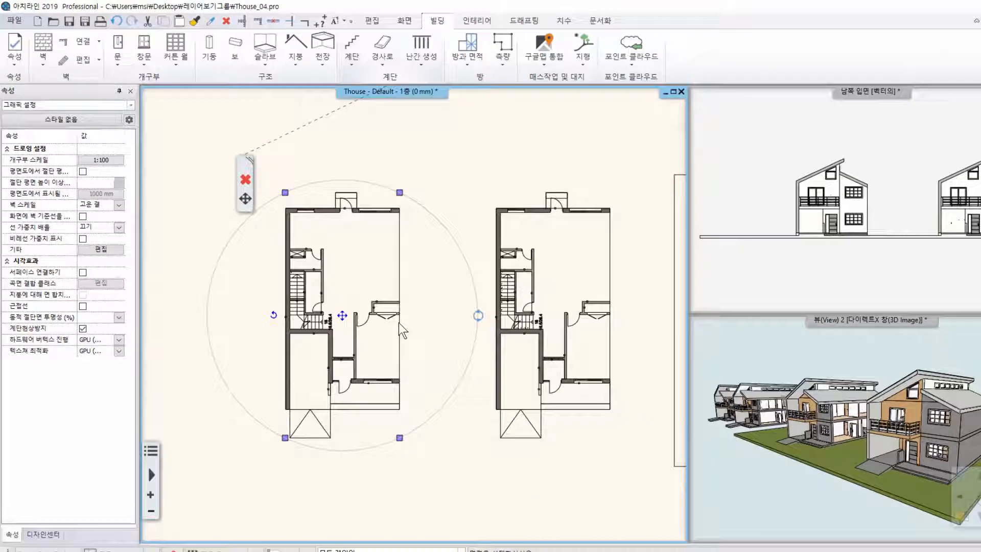
pyautogui.moveTo(399, 323); pyautogui.dragTo(310, 318, button='middle')
pyautogui.press('Escape')
# - Select the second house from the left with an all-floors inside window (모든 층 - 안), check its layer property, and clear the selection
pyautogui.scroll(-2, 411, 336)
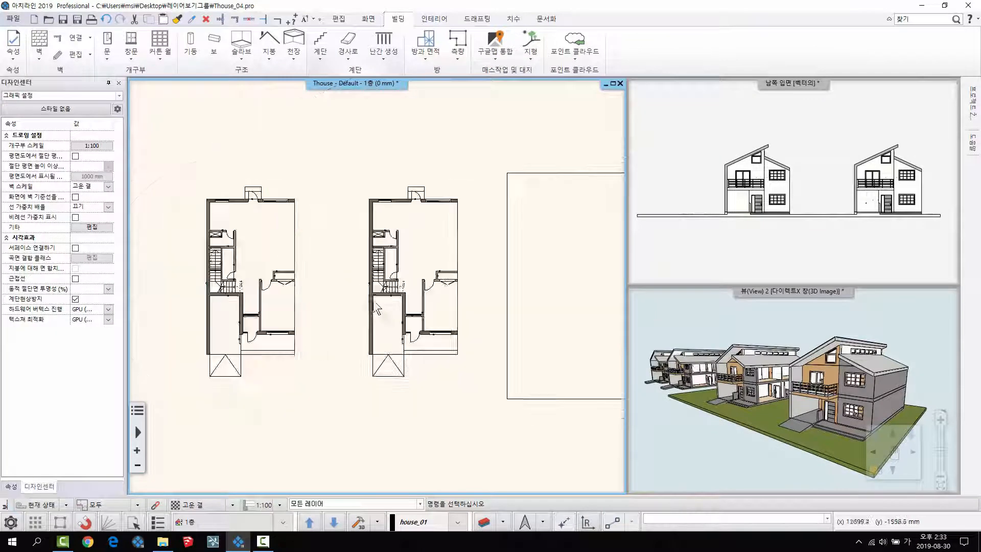
pyautogui.moveTo(412, 336); pyautogui.dragTo(308, 334, button='middle')
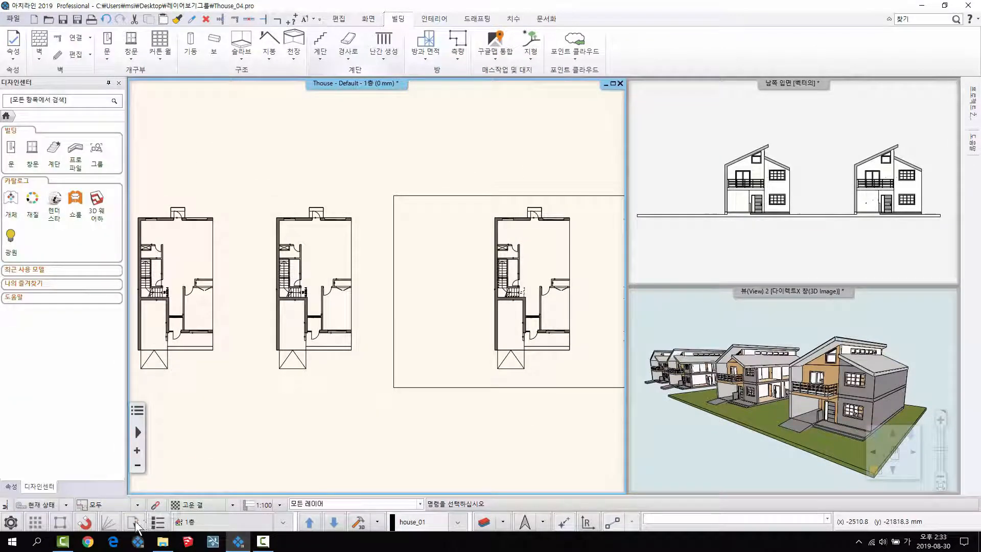
pyautogui.click(143, 520)
pyautogui.moveTo(195, 408)
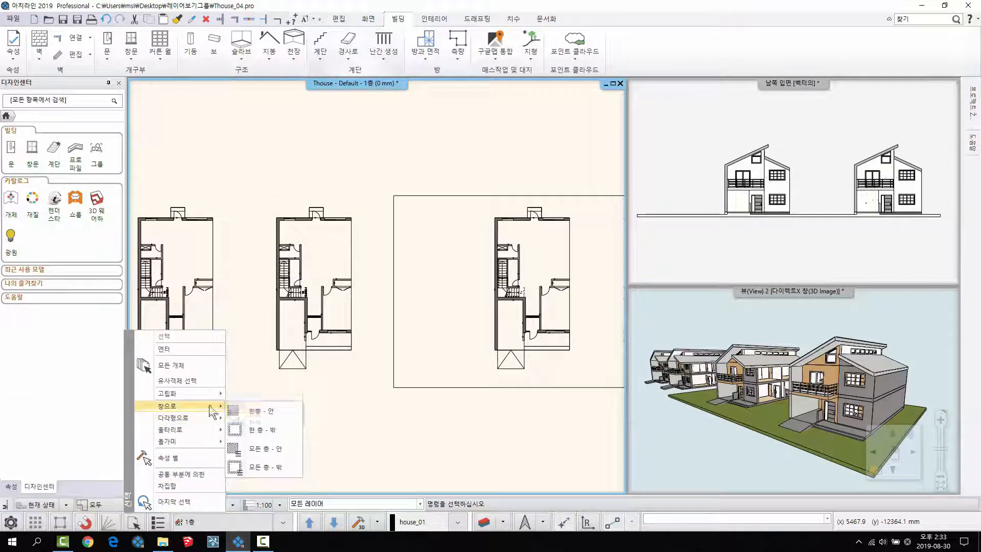
pyautogui.click(277, 444)
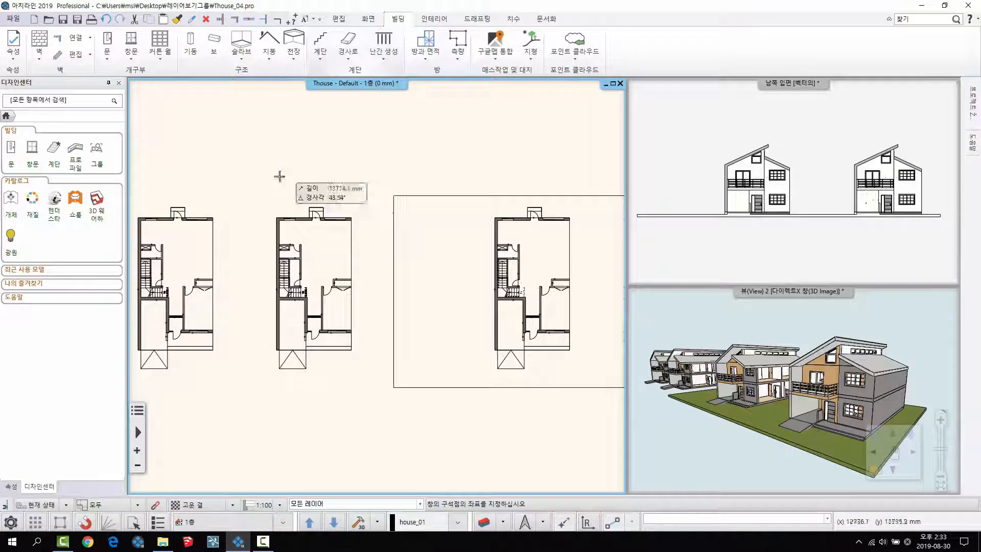
pyautogui.click(257, 179)
pyautogui.click(379, 432)
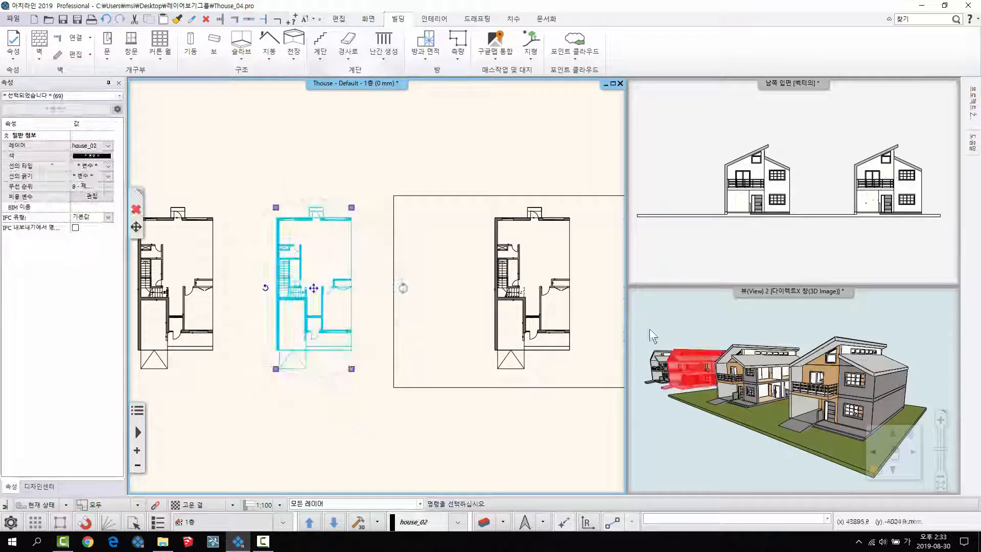
pyautogui.click(108, 147)
pyautogui.click(108, 146)
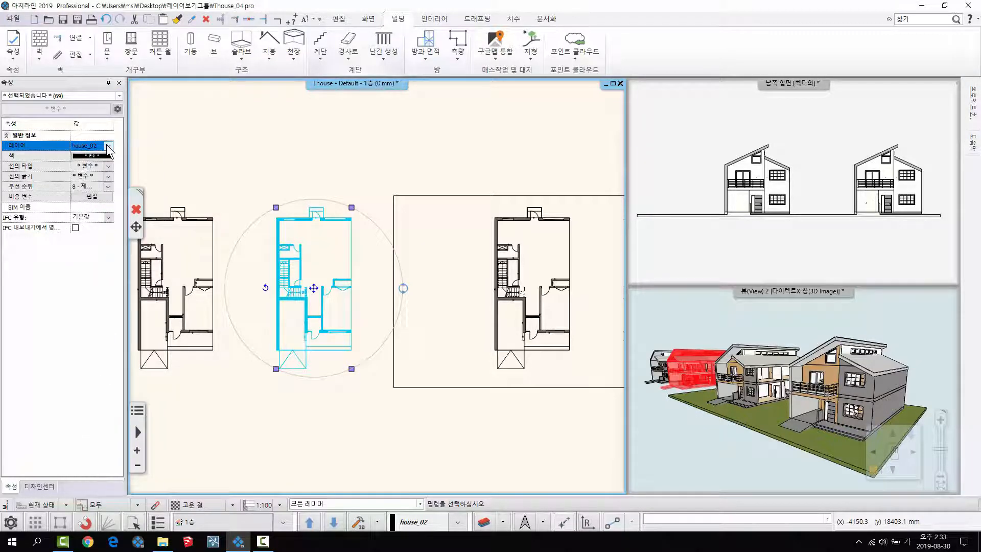
pyautogui.click(389, 290)
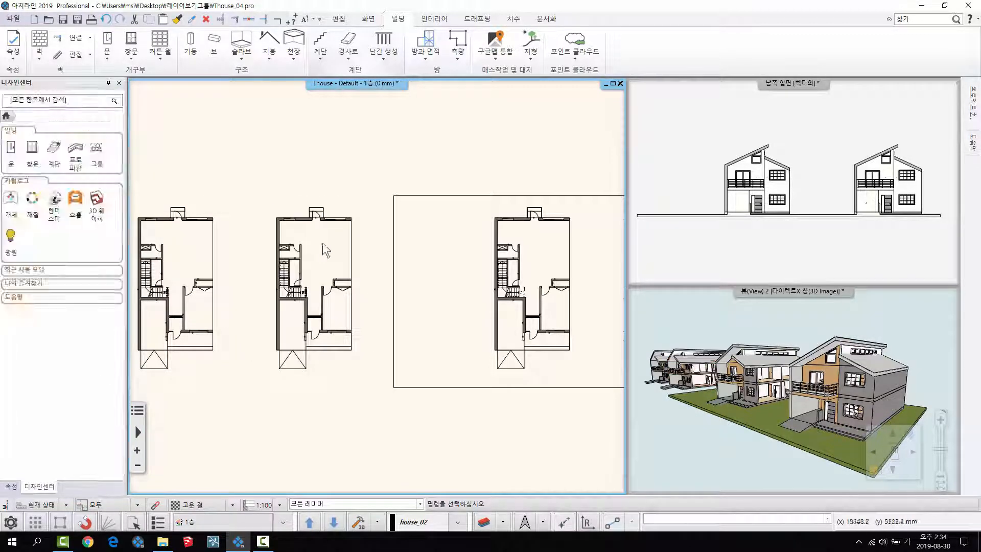
# - Select the third house from the left across all floors with an all-floors inside window (모든 층 - 안)
pyautogui.moveTo(438, 271); pyautogui.dragTo(329, 244, button='middle')
pyautogui.scroll(2, 429, 261)
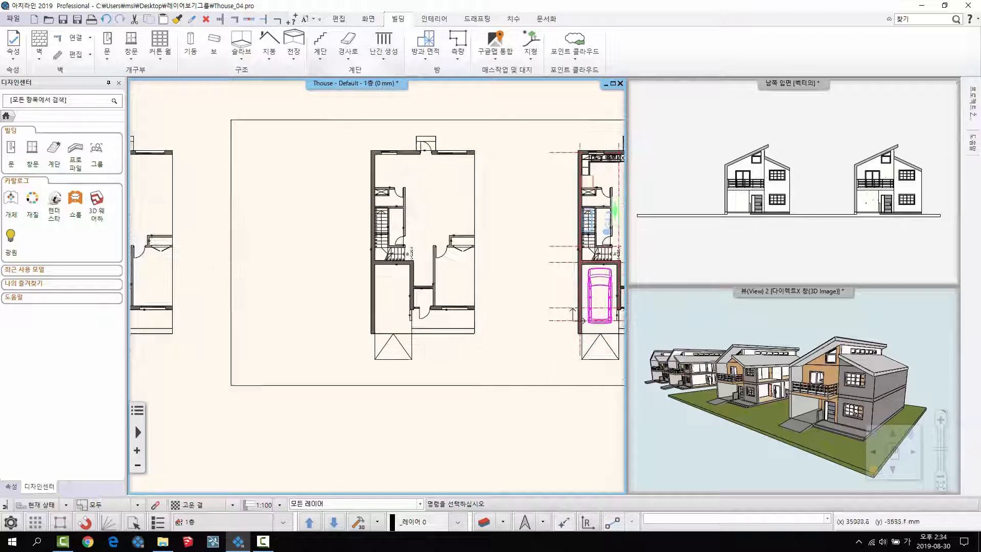
pyautogui.moveTo(385, 281); pyautogui.dragTo(347, 340, button='middle')
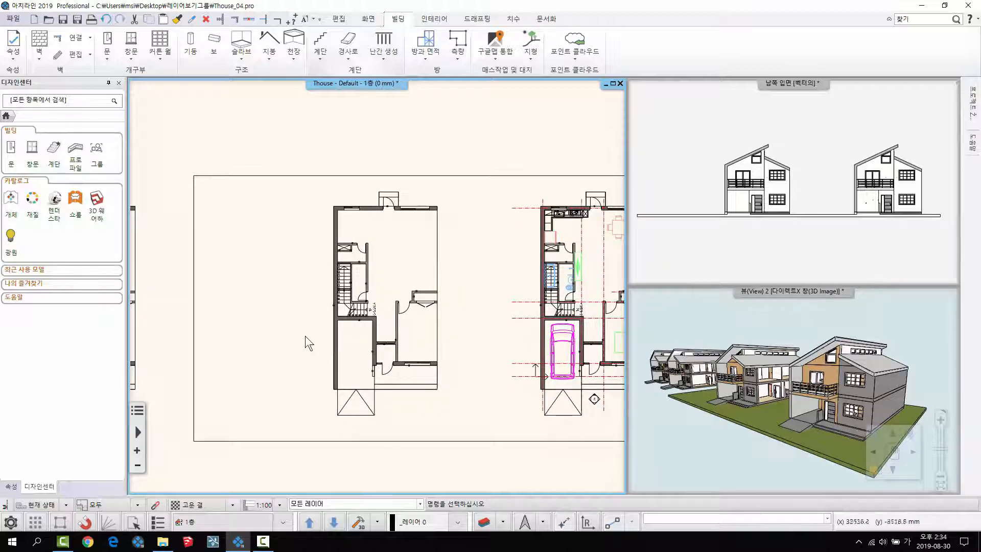
pyautogui.click(133, 519)
pyautogui.moveTo(200, 408)
pyautogui.click(251, 448)
pyautogui.click(270, 130)
pyautogui.click(460, 469)
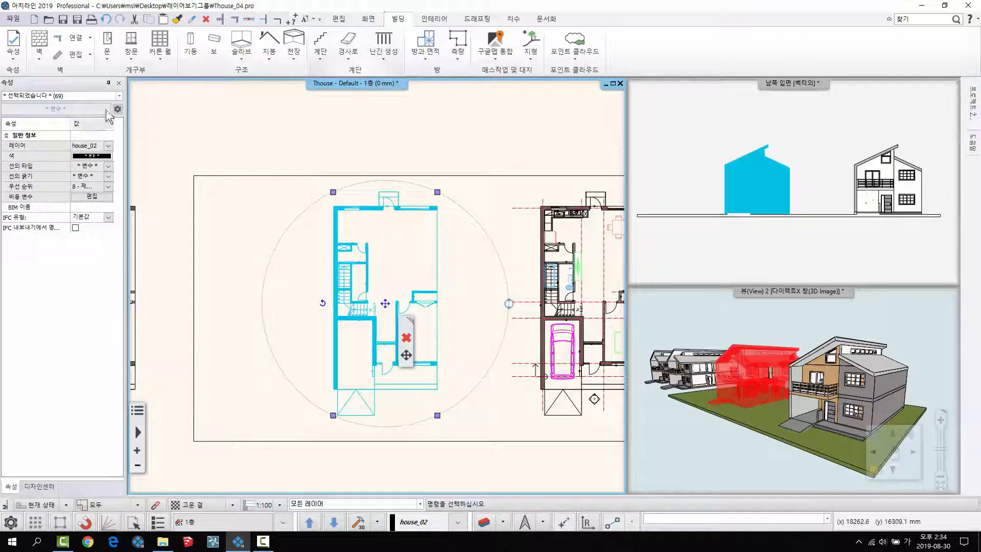
# - Assign the selected third house to layer house_03 and clear the selection
pyautogui.click(109, 146)
pyautogui.click(153, 252)
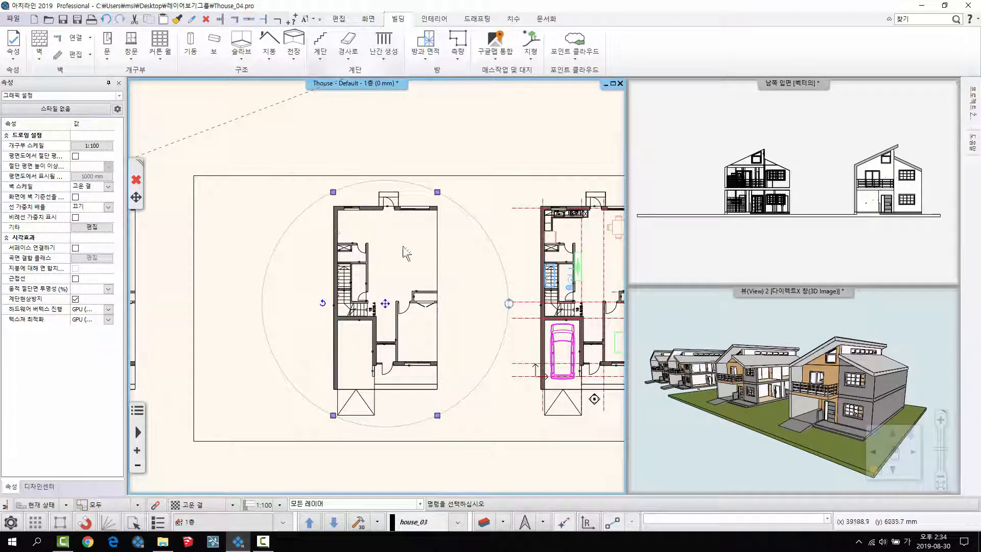
pyautogui.moveTo(321, 264); pyautogui.dragTo(276, 249, button='middle')
pyautogui.press('Escape')
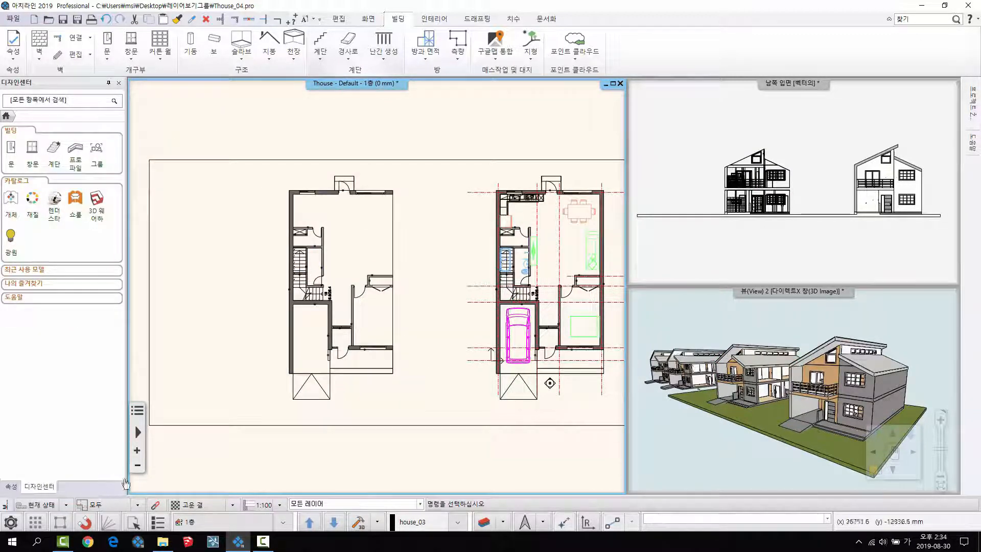
# - Select the third house again on all floors with the 모든 층 - 안 window selection
pyautogui.click(135, 525)
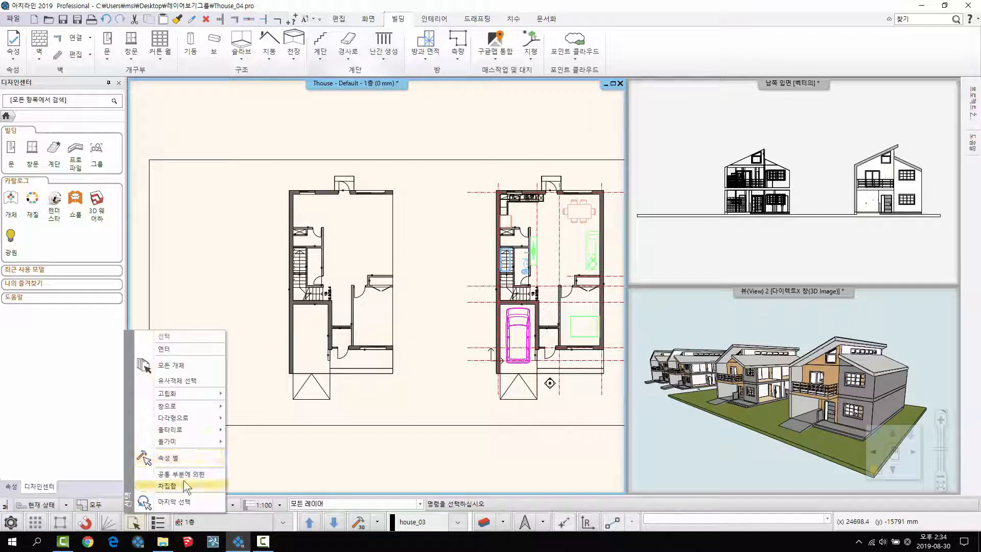
pyautogui.moveTo(193, 406)
pyautogui.click(255, 450)
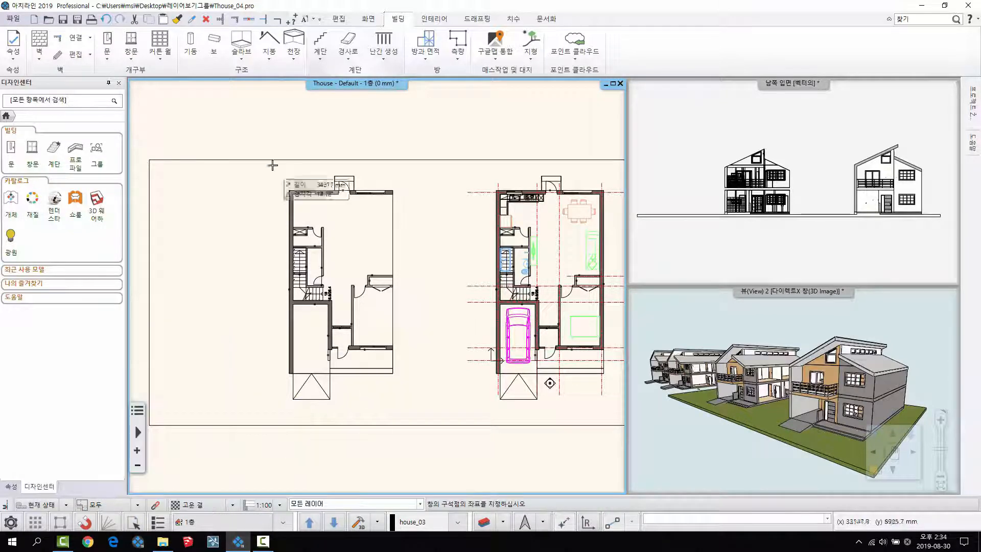
pyautogui.click(262, 132)
pyautogui.click(447, 459)
# - Move the selected house 8000 mm horizontally so its upper corner snaps to the outer wall corner of the neighbouring furnished house
pyautogui.scroll(2, 353, 208)
pyautogui.click(336, 318)
pyautogui.click(369, 324)
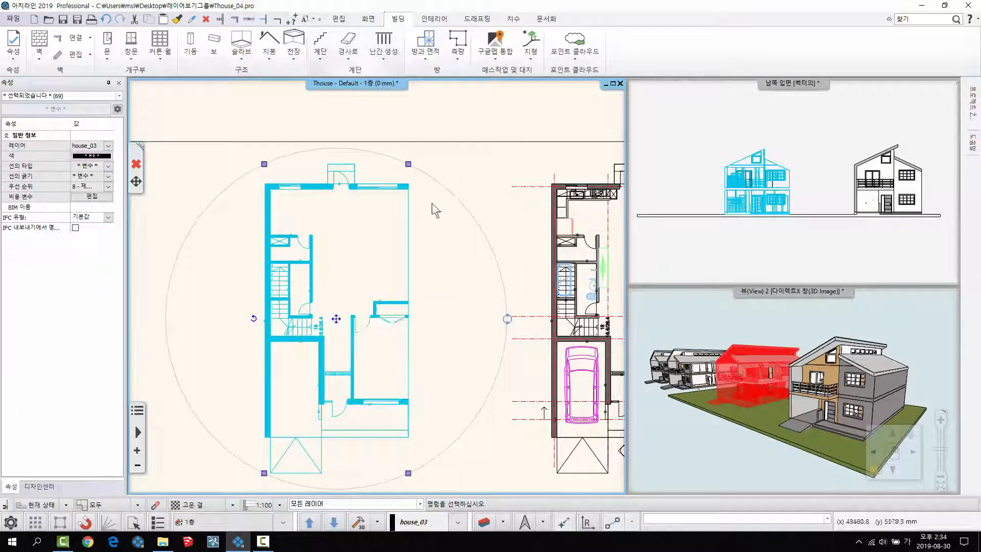
pyautogui.scroll(5, 493, 228)
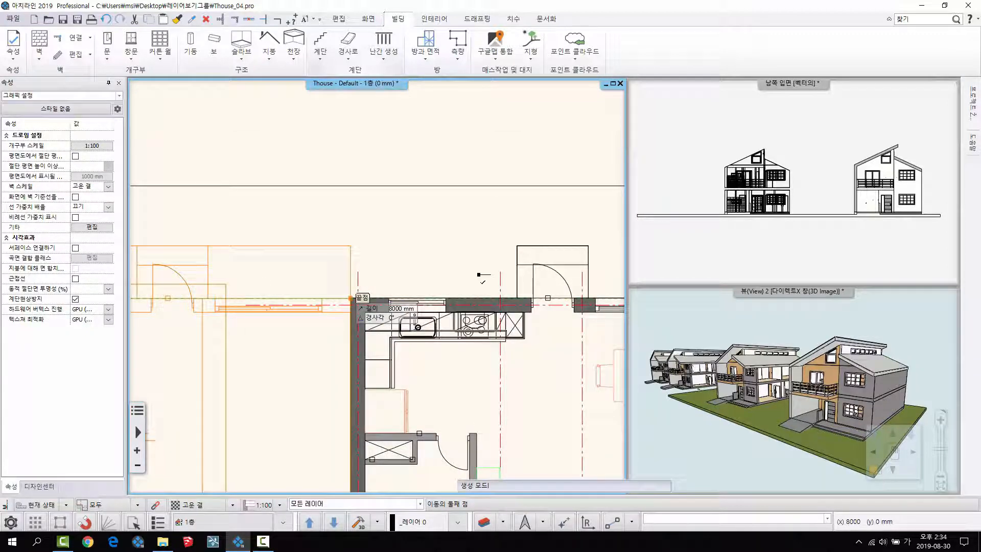
pyautogui.click(479, 274)
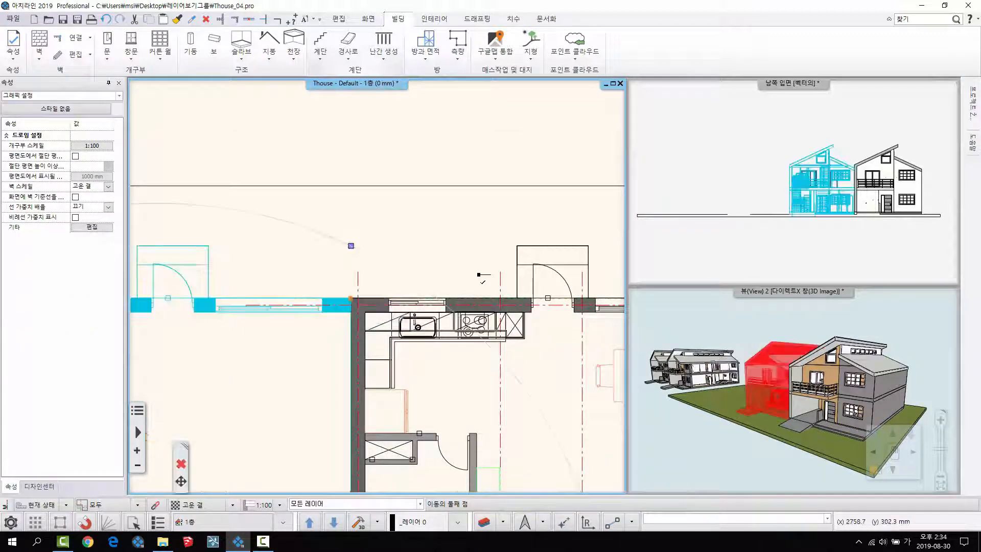
pyautogui.scroll(-5, 479, 274)
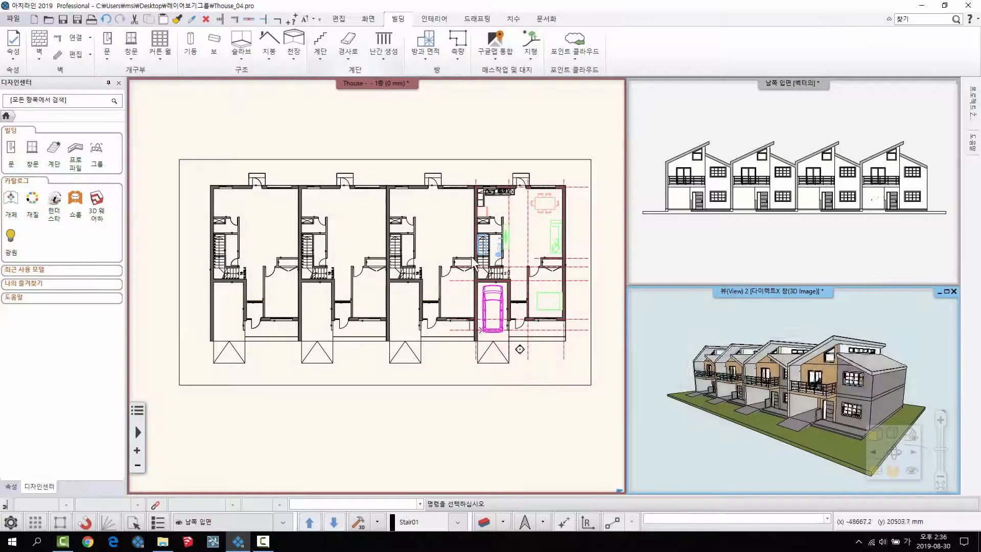
# - Examine the layer property of one wall each in the third, second and first houses on the first-floor plan
pyautogui.click(330, 242)
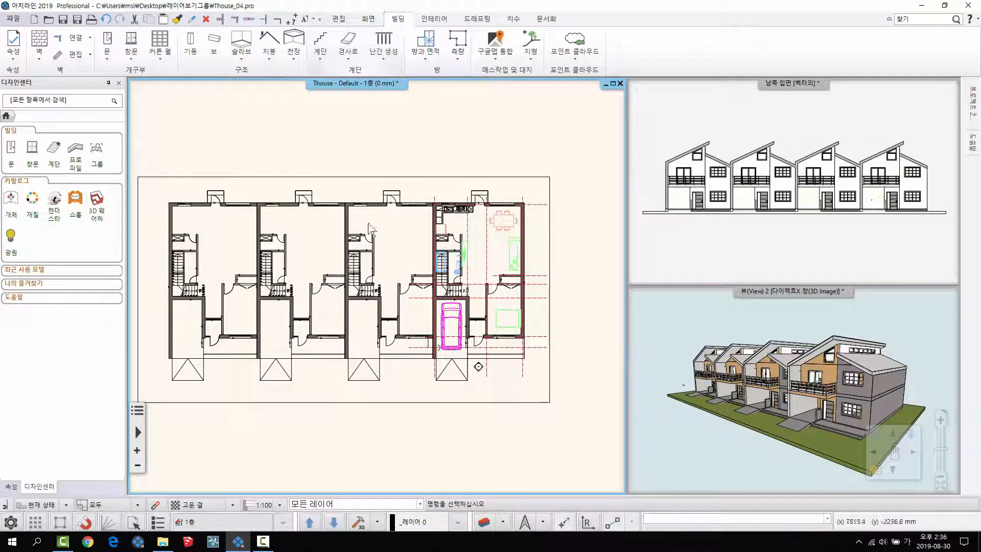
pyautogui.moveTo(314, 215); pyautogui.dragTo(338, 215, button='middle')
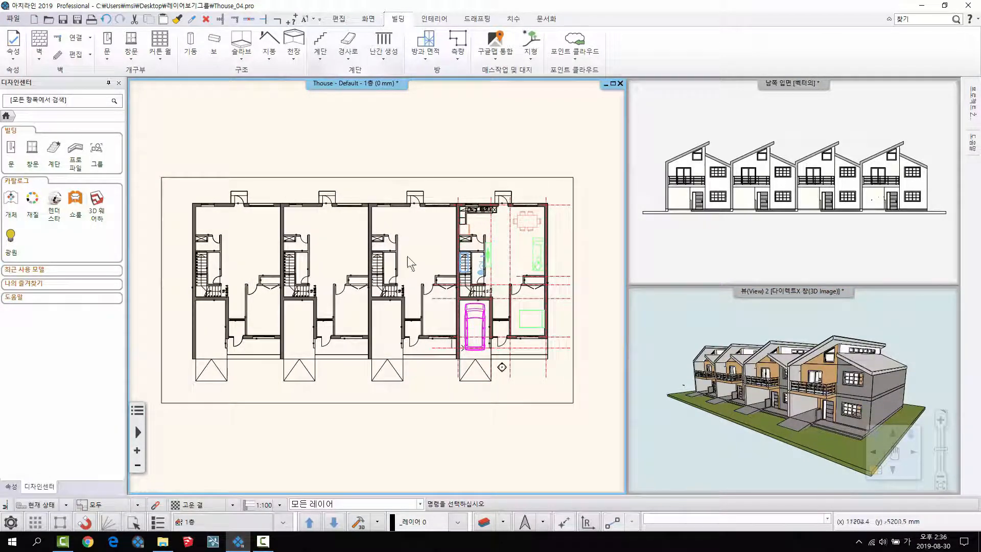
pyautogui.moveTo(513, 418); pyautogui.dragTo(516, 427, button='middle')
pyautogui.click(504, 522)
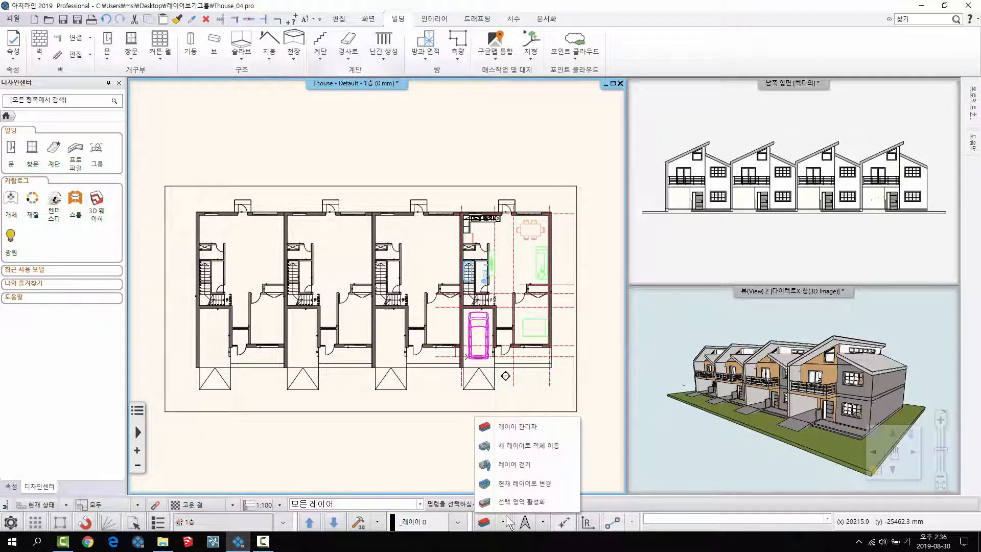
pyautogui.click(509, 522)
pyautogui.click(395, 313)
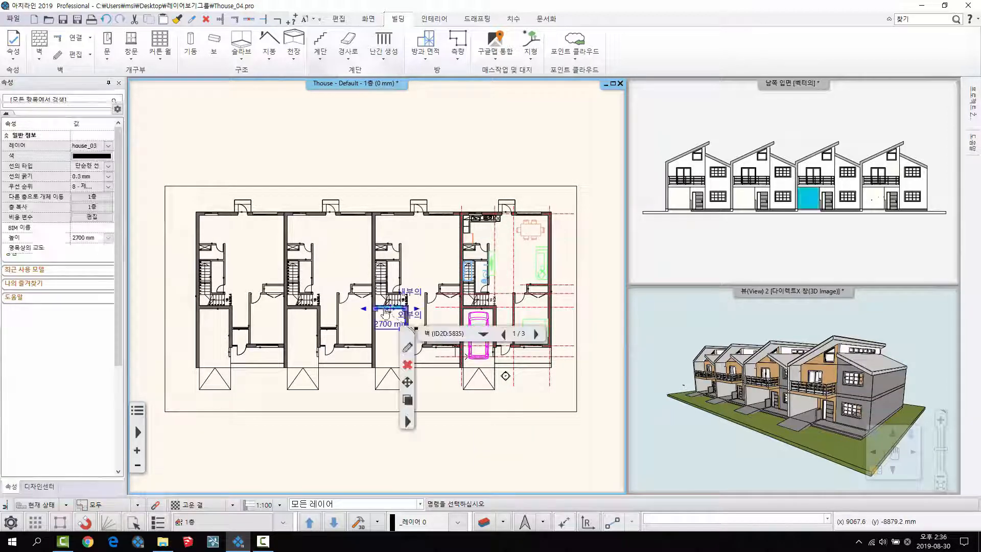
pyautogui.scroll(1, 396, 328)
pyautogui.press('Escape')
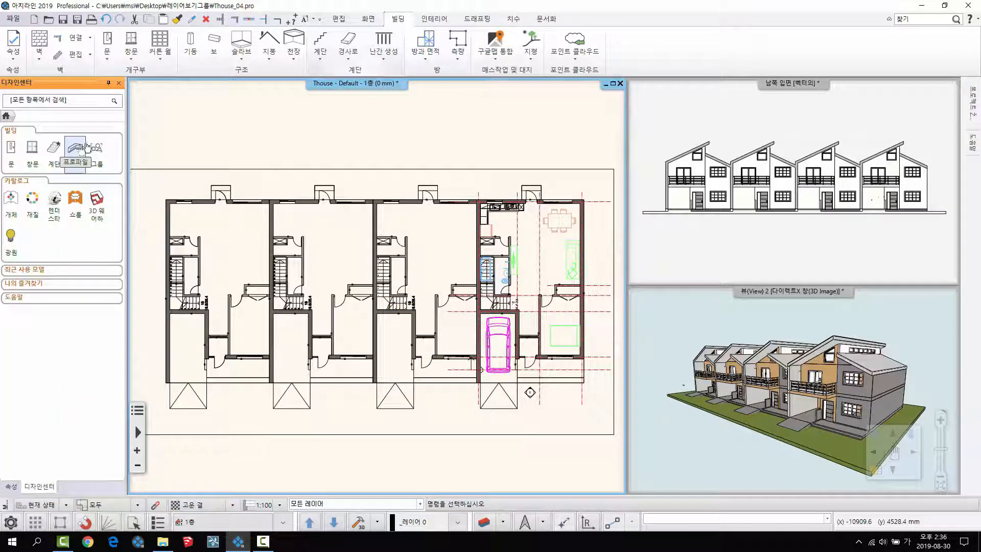
pyautogui.click(309, 202)
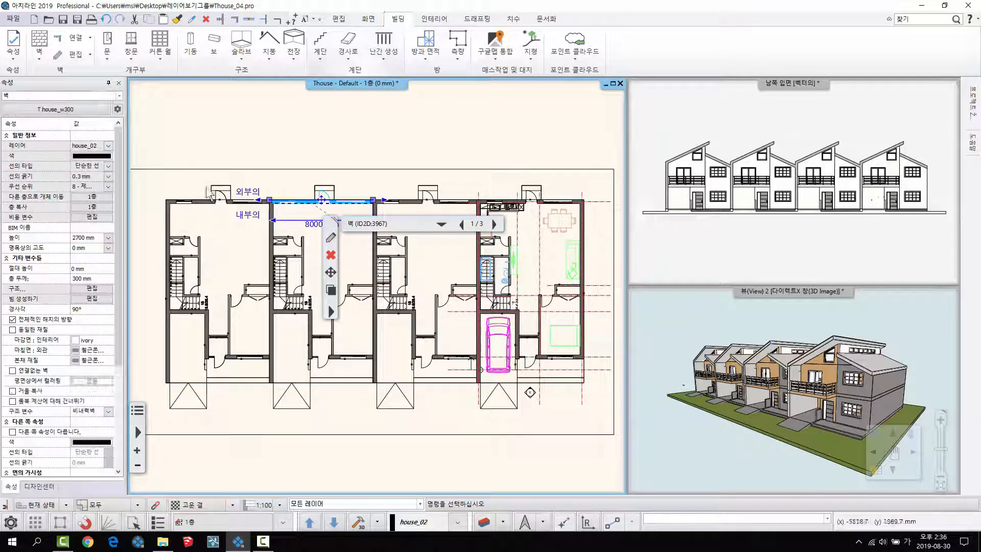
pyautogui.press('Escape')
pyautogui.click(203, 204)
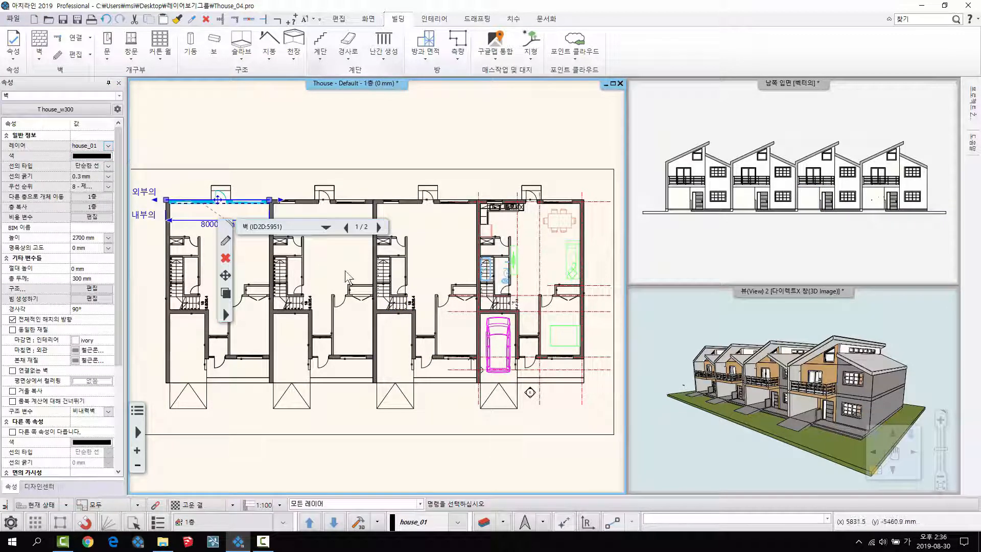
pyautogui.press('Escape')
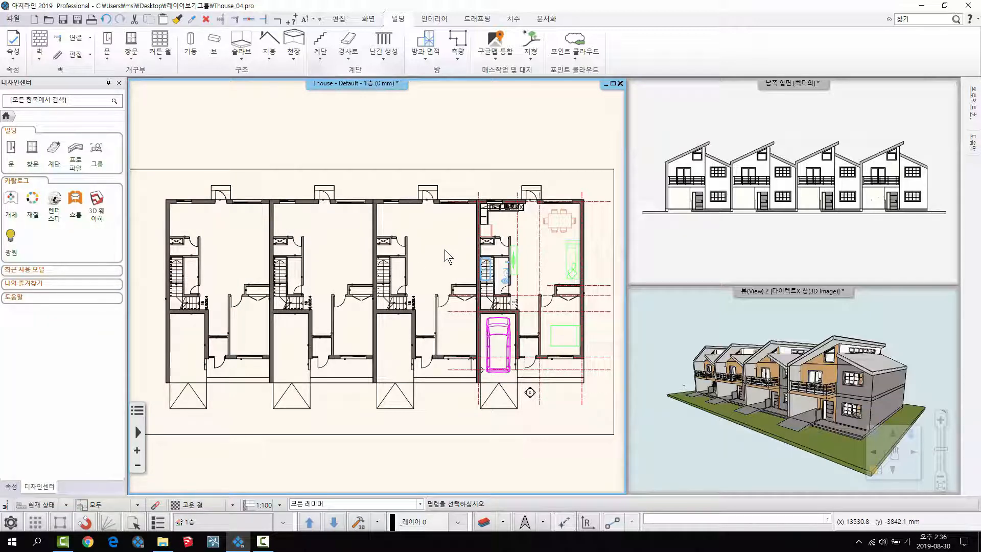
# - Start the layer walk (레이어 걷기) and view layers house_01, house_02 and house_03 one at a time on the plan
pyautogui.click(504, 522)
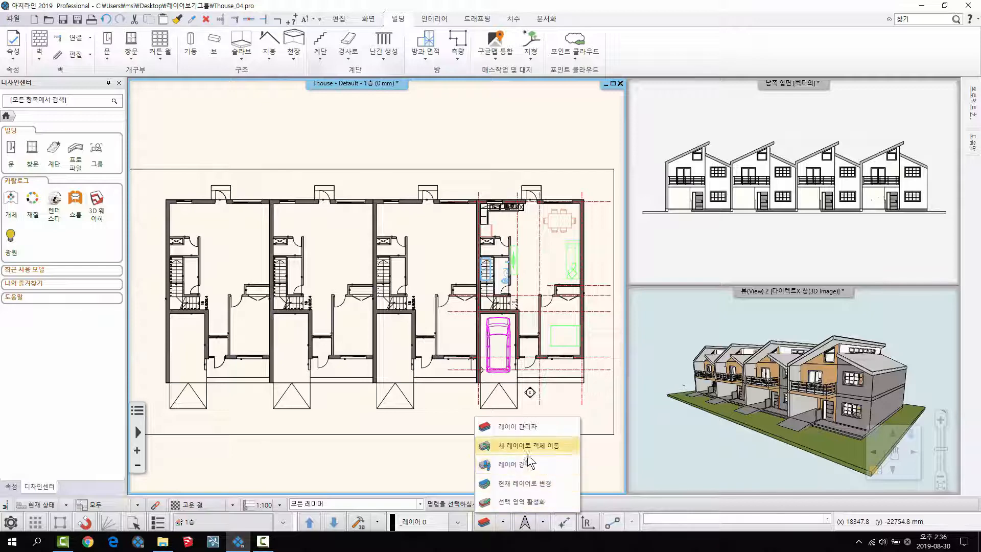
pyautogui.click(503, 466)
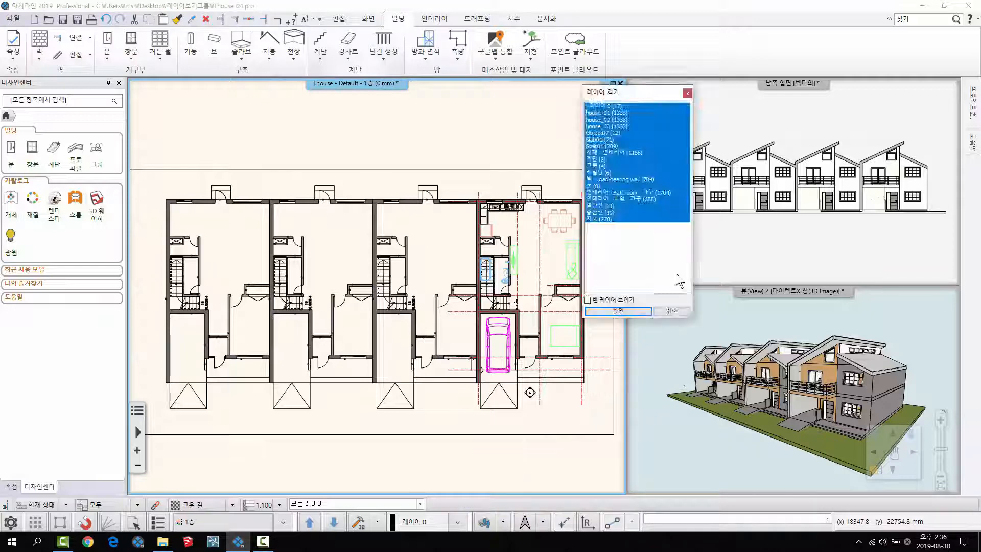
pyautogui.moveTo(615, 96); pyautogui.dragTo(538, 191)
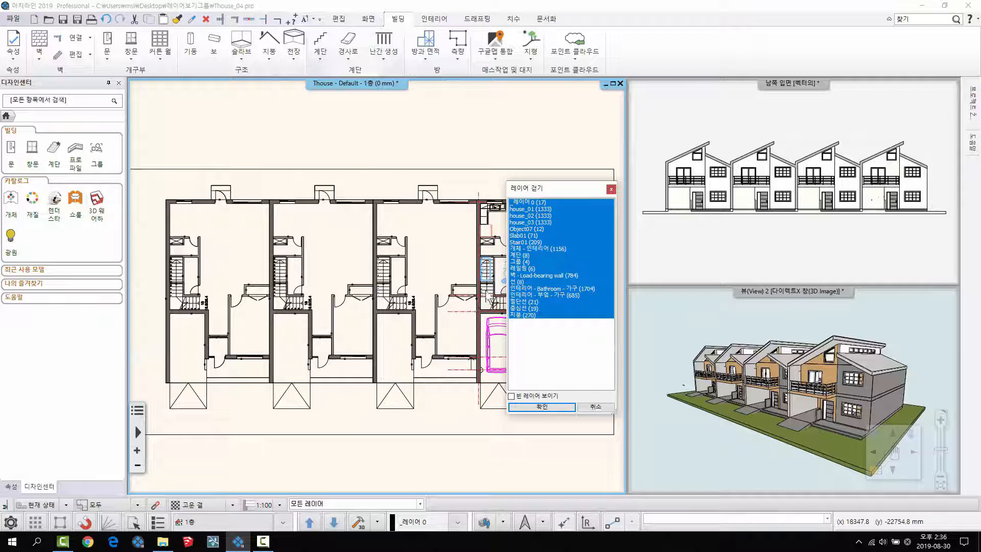
pyautogui.moveTo(544, 188); pyautogui.dragTo(562, 184)
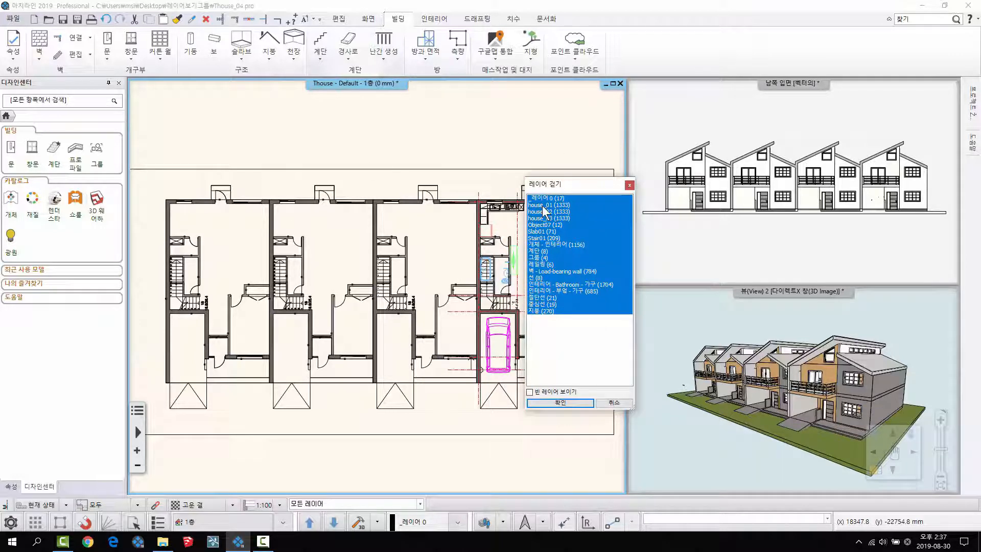
pyautogui.click(542, 205)
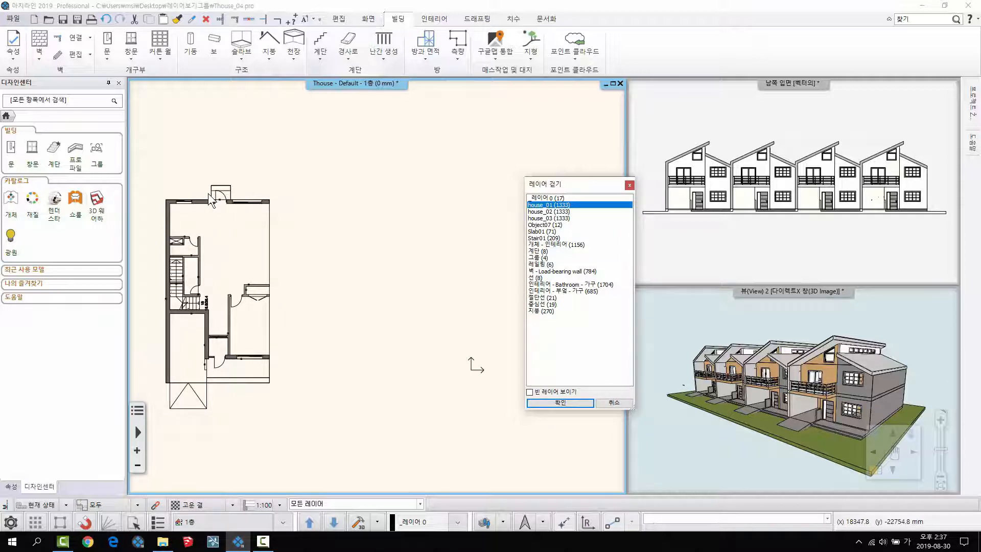
pyautogui.click(566, 212)
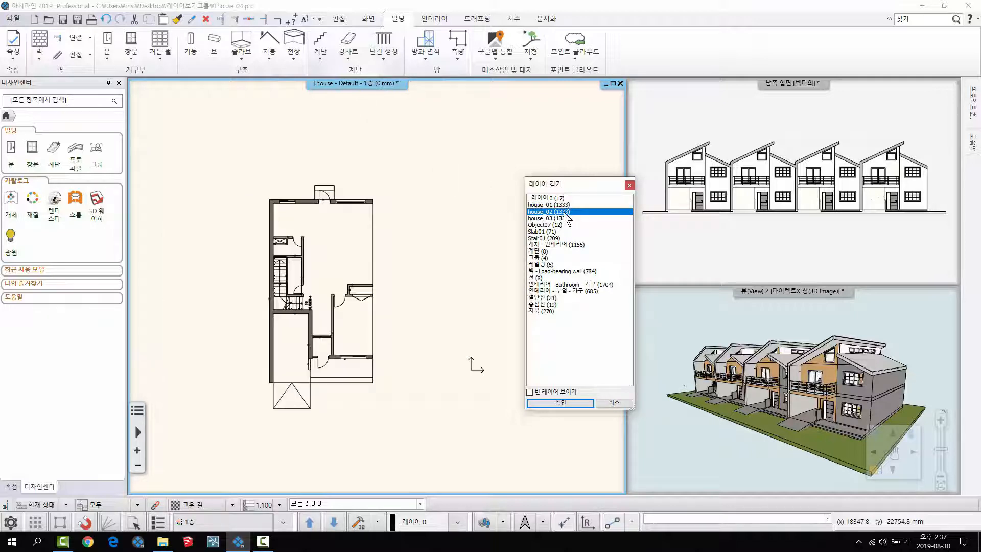
pyautogui.click(562, 218)
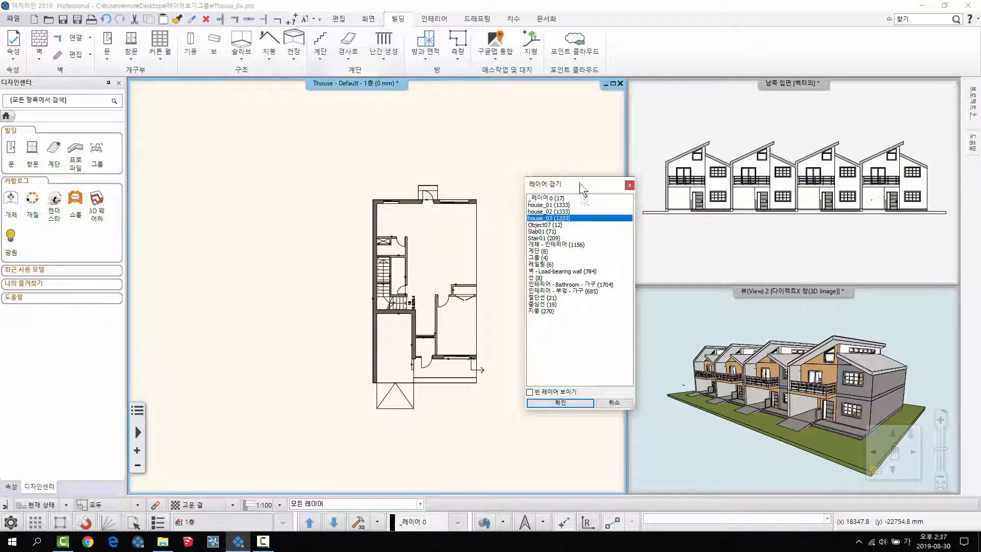
# - Walk through the remaining layers individually, including Slab01, 계단, 벽 - Load-bearing wall, 지붕 and 레일링, to view what each holds on the first floor
pyautogui.moveTo(581, 188); pyautogui.dragTo(363, 131)
pyautogui.click(606, 165)
pyautogui.click(350, 170)
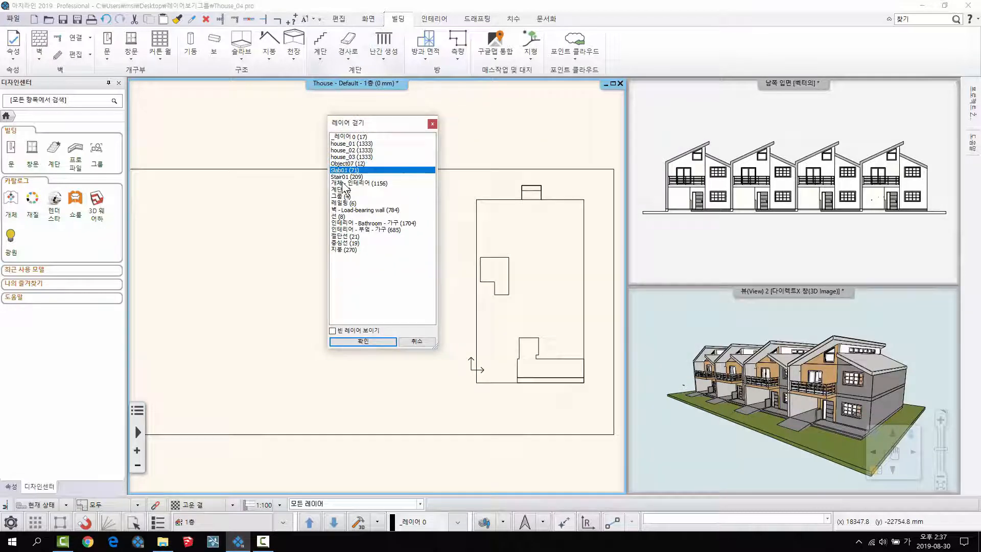
pyautogui.click(344, 183)
pyautogui.click(345, 190)
pyautogui.click(343, 203)
pyautogui.click(337, 210)
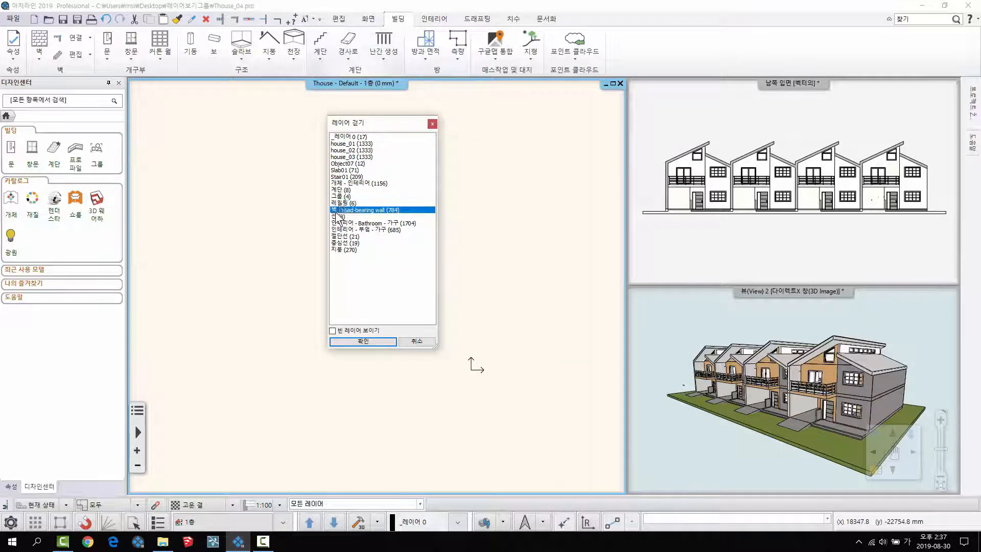
pyautogui.click(343, 196)
pyautogui.click(344, 190)
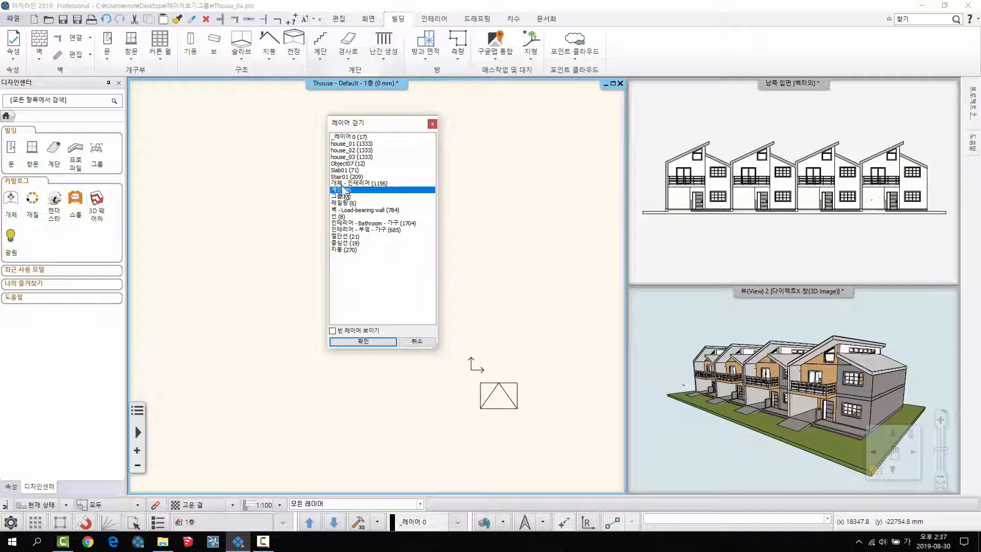
pyautogui.click(349, 249)
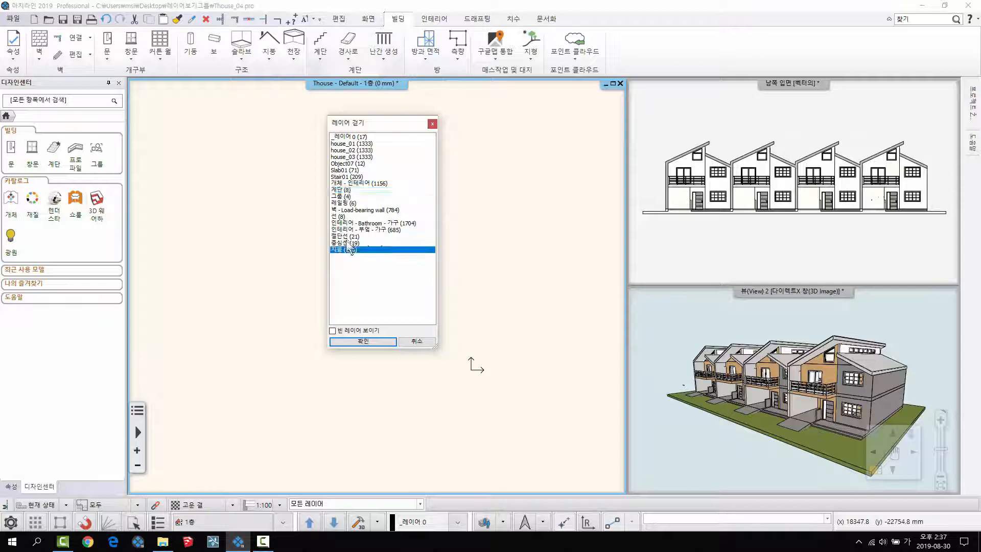
pyautogui.click(350, 230)
pyautogui.click(349, 203)
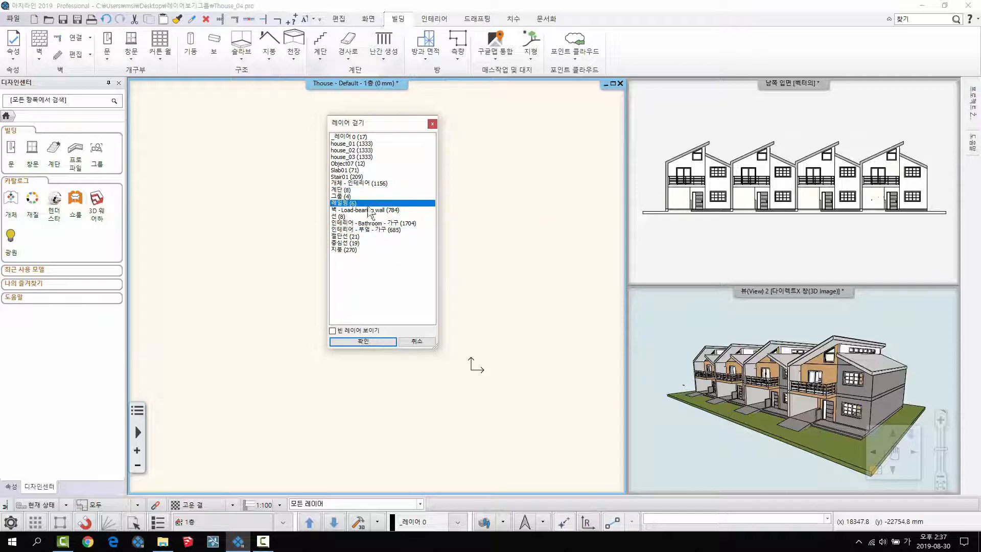
pyautogui.click(341, 172)
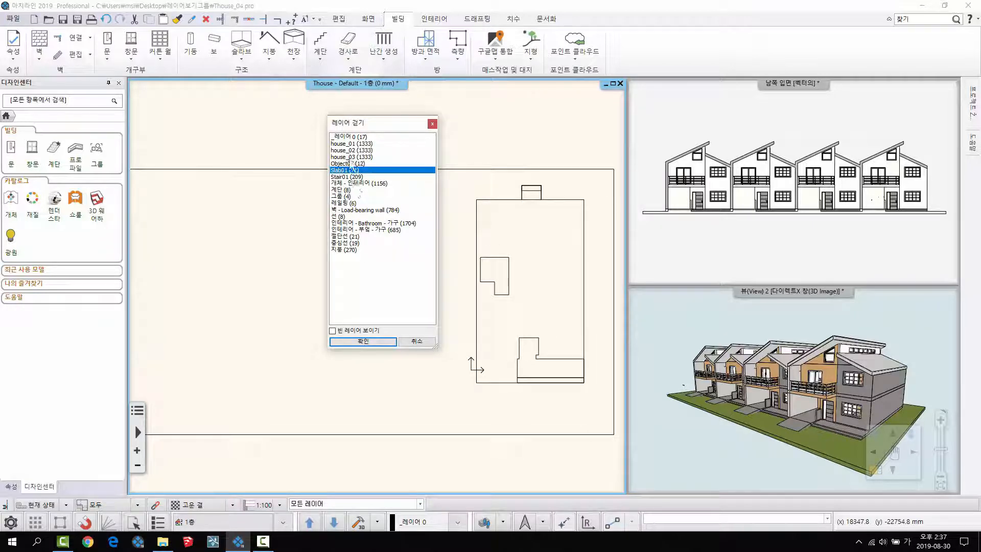
# - Select the full range of layers from _레이어 0 to 지붕 and finish the layer walk with all of them shown
pyautogui.click(349, 138)
pyautogui.keyDown('shift'); pyautogui.click(350, 253); pyautogui.keyUp('shift')
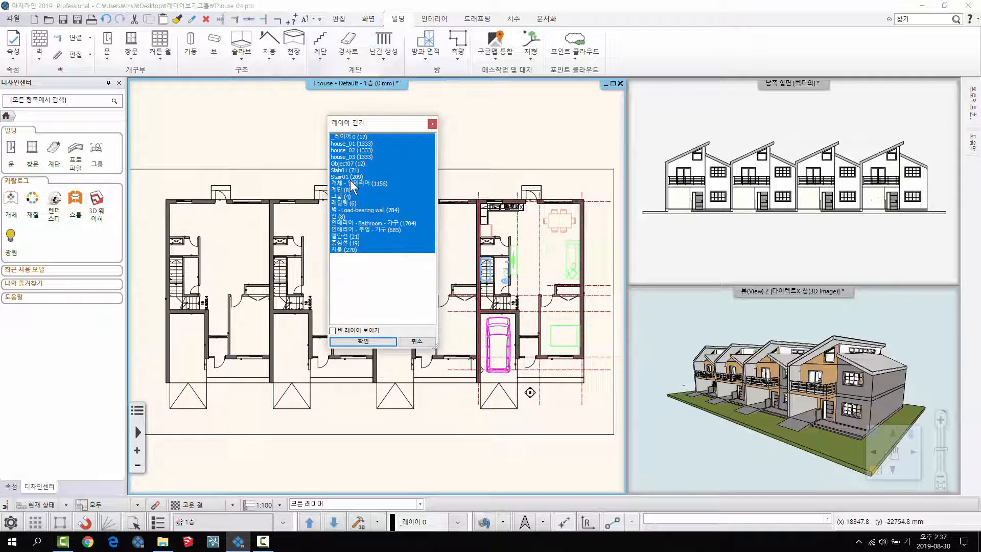
pyautogui.click(363, 341)
# - Open the layer manager and view the layer list through the 사용된 레이어 and 2D드로잉 filters
pyautogui.click(496, 522)
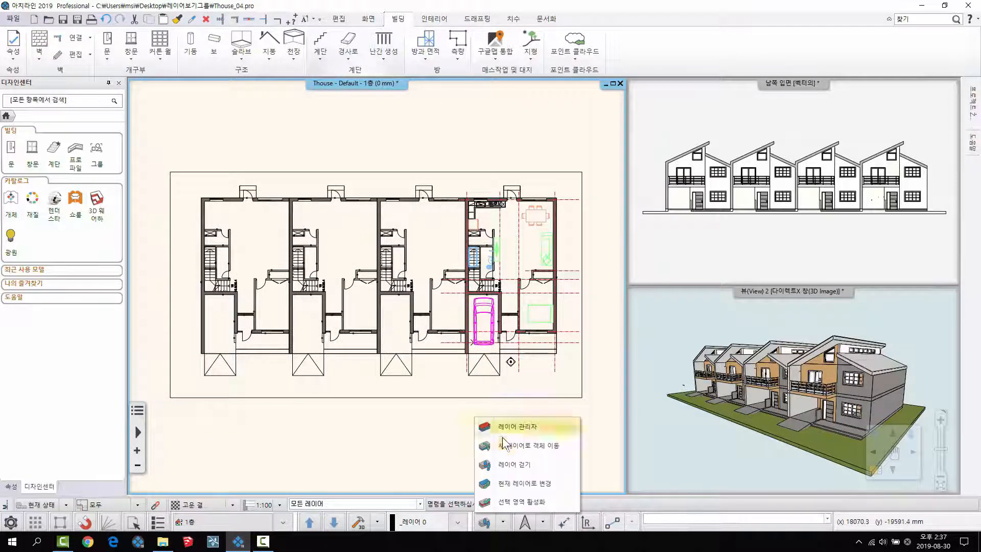
pyautogui.click(510, 425)
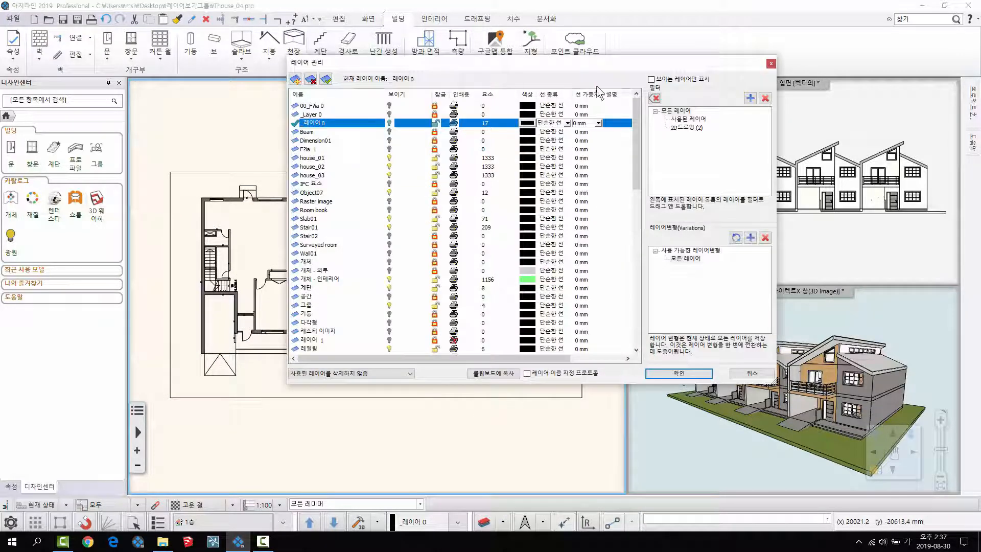
pyautogui.moveTo(585, 63); pyautogui.dragTo(521, 84)
pyautogui.click(625, 139)
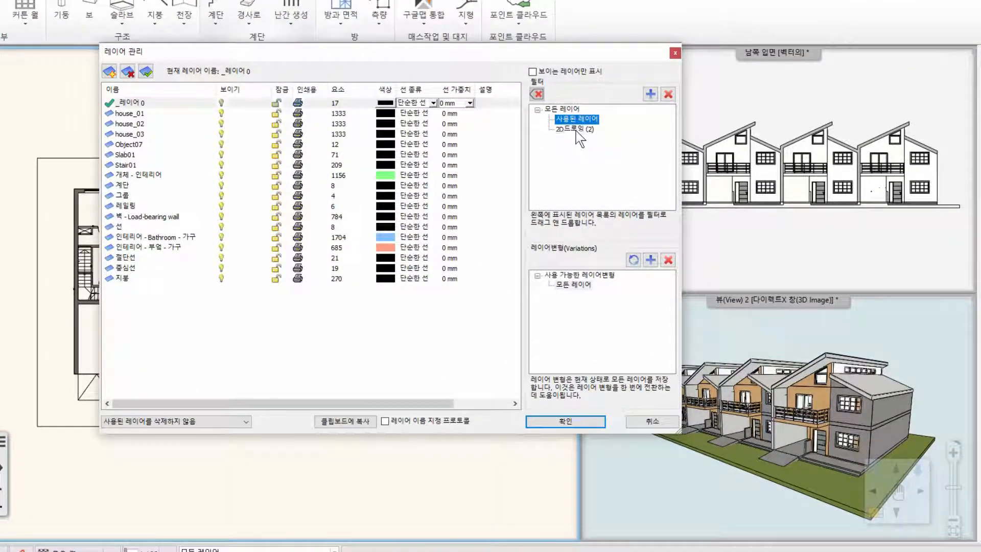
pyautogui.click(575, 129)
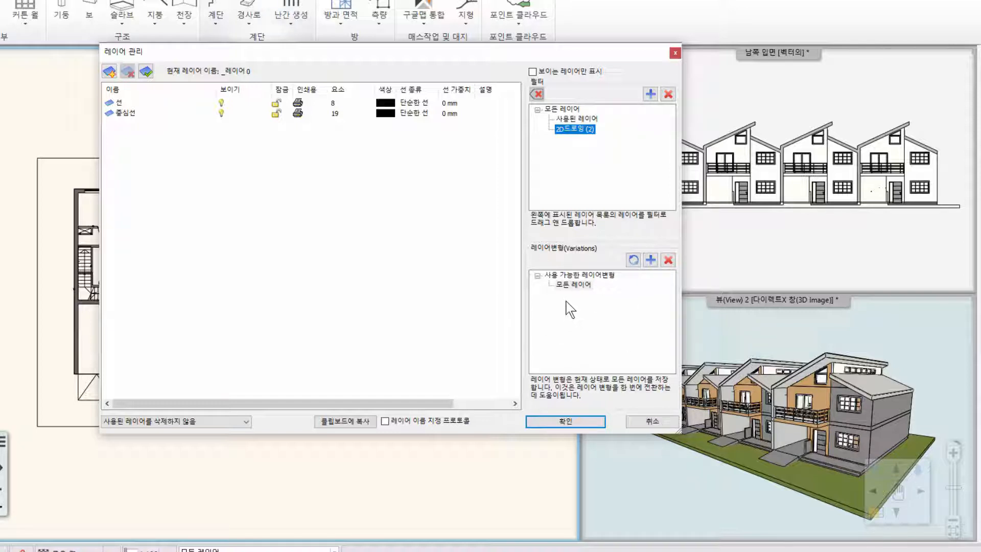
pyautogui.moveTo(525, 51); pyautogui.dragTo(504, 47)
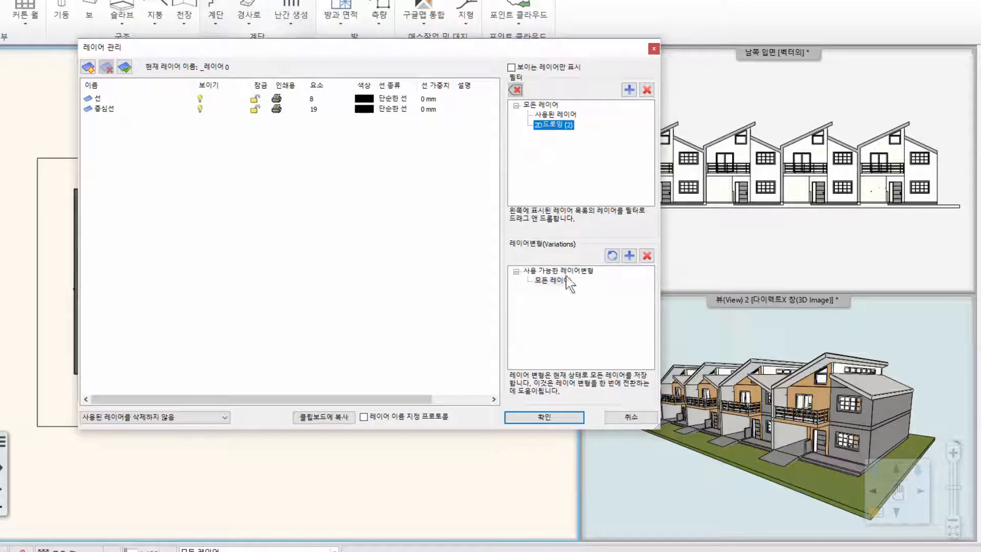
pyautogui.moveTo(640, 54); pyautogui.dragTo(579, 51)
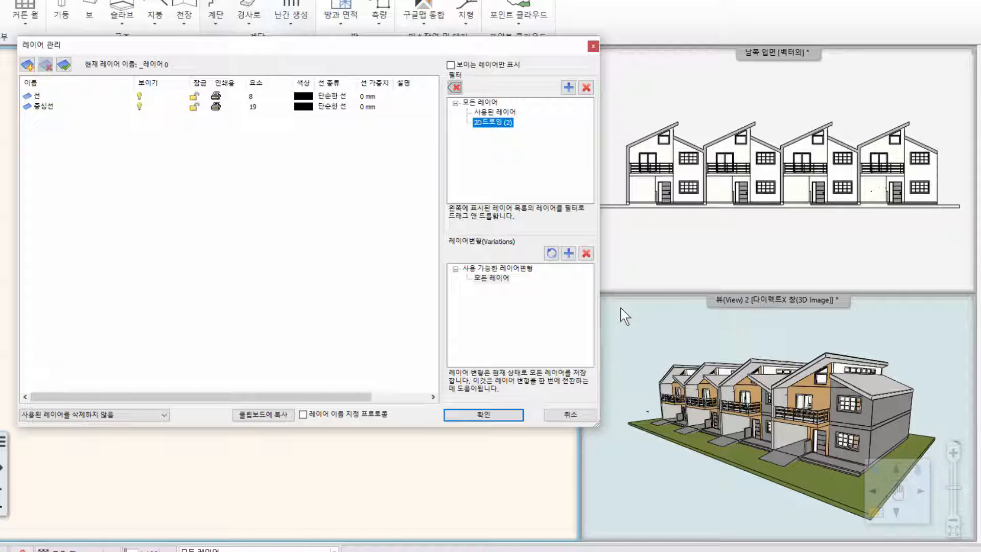
# - View the list of all layers, restrict it to 사용된 레이어, and pick the house_02 layer
pyautogui.click(485, 102)
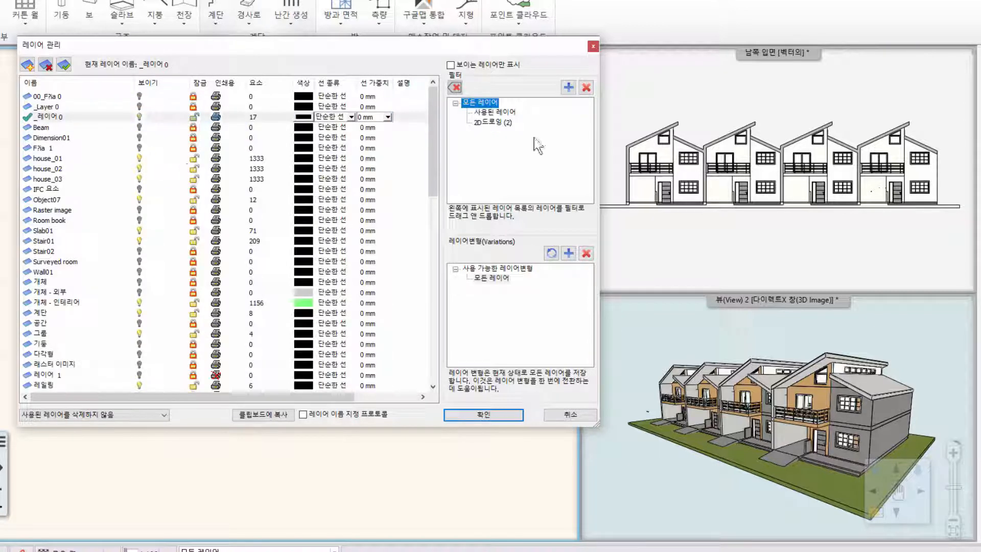
pyautogui.click(485, 112)
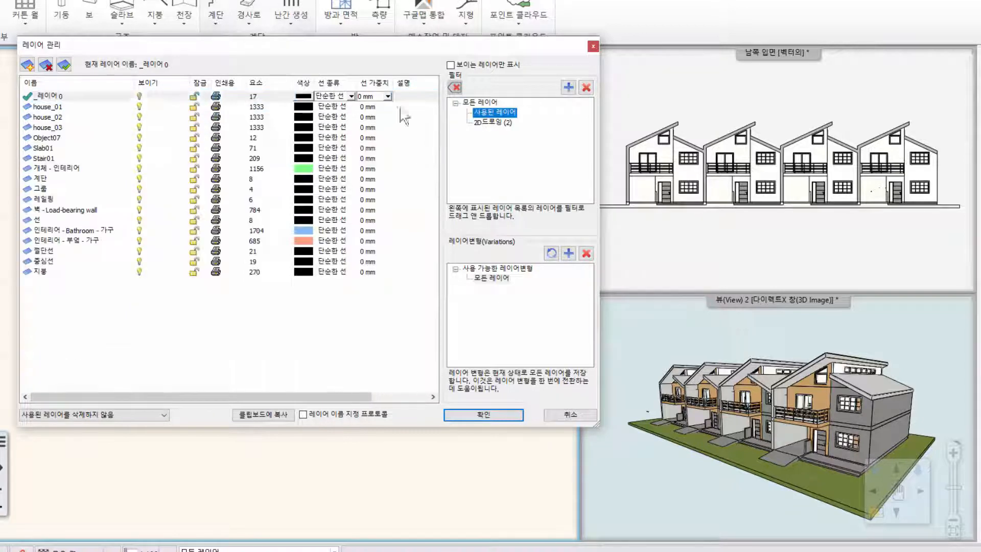
pyautogui.click(138, 117)
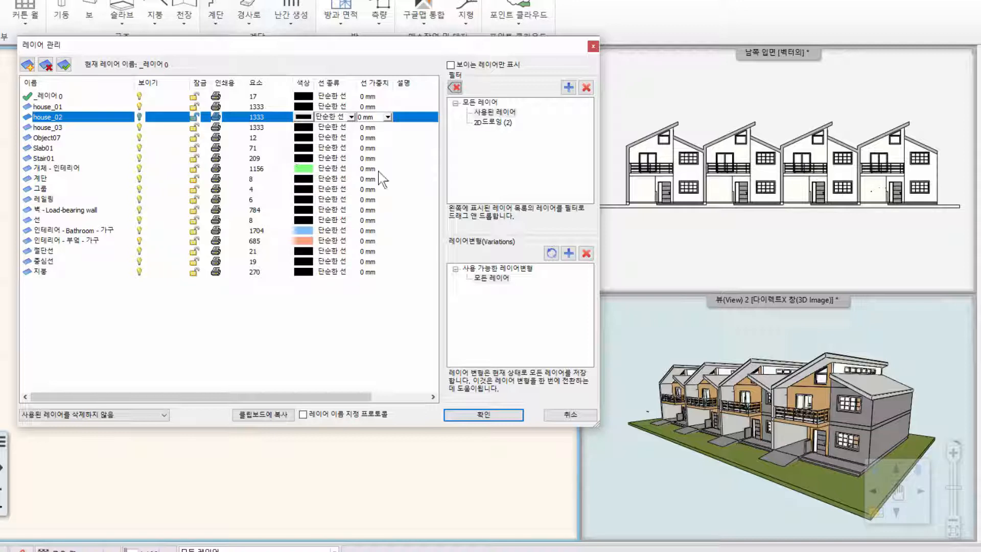
pyautogui.moveTo(527, 45); pyautogui.dragTo(522, 36)
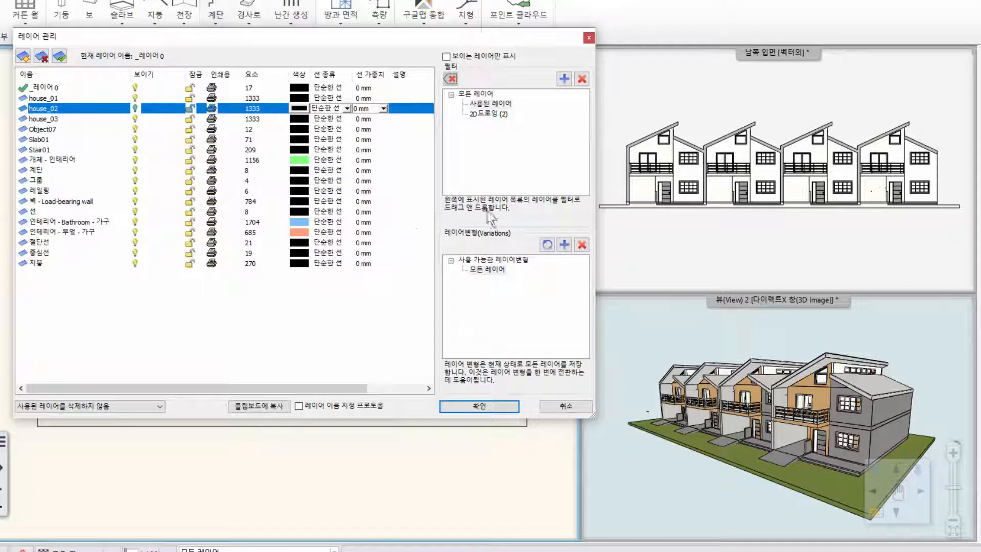
# - Add a new layer variation and rename it "house 123"
pyautogui.click(484, 292)
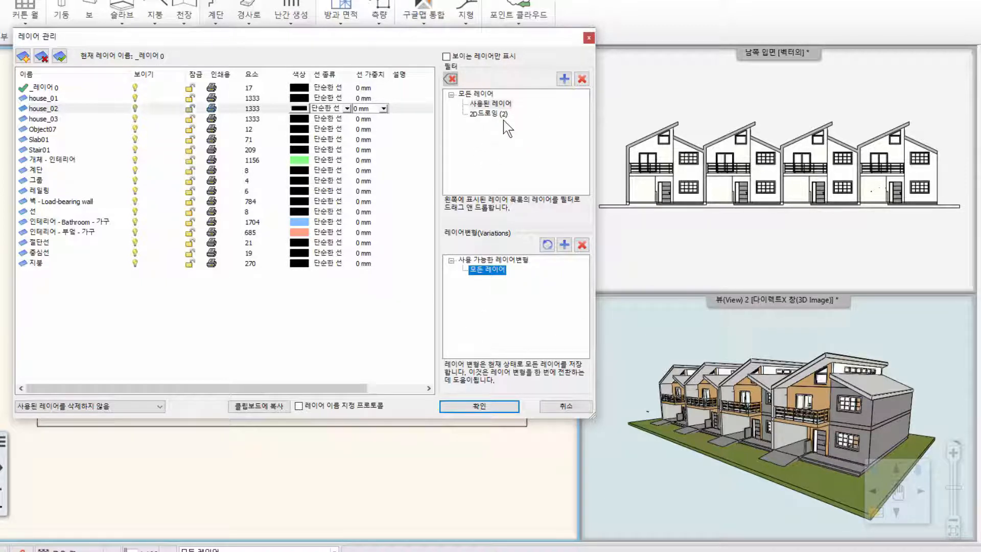
pyautogui.click(564, 244)
pyautogui.click(480, 279)
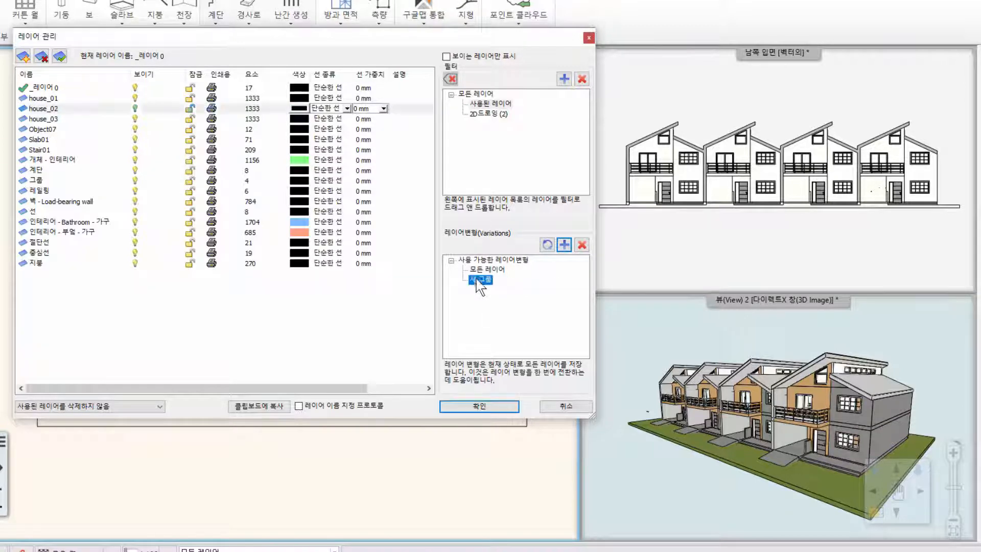
pyautogui.click(483, 270)
pyautogui.click(482, 279)
pyautogui.rightClick(487, 281)
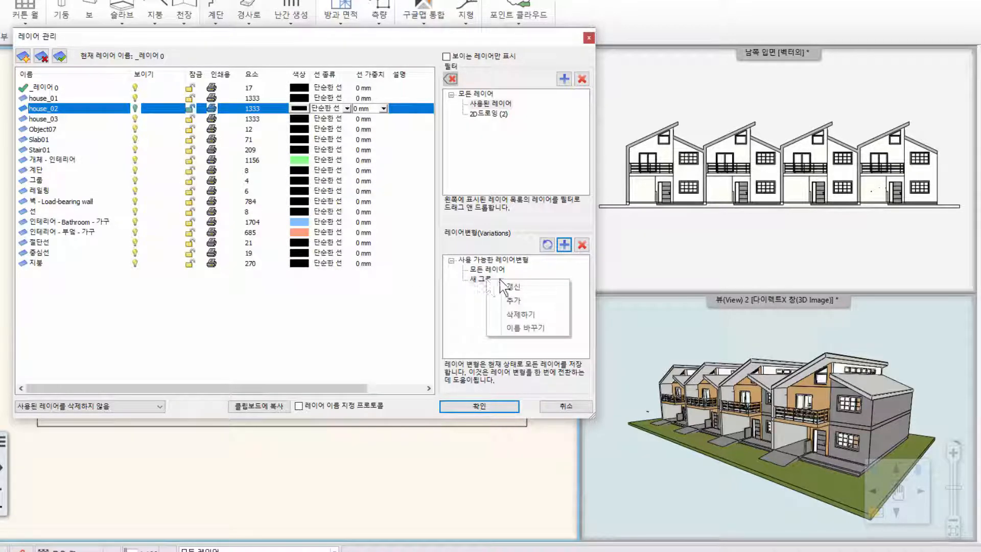
pyautogui.click(533, 329)
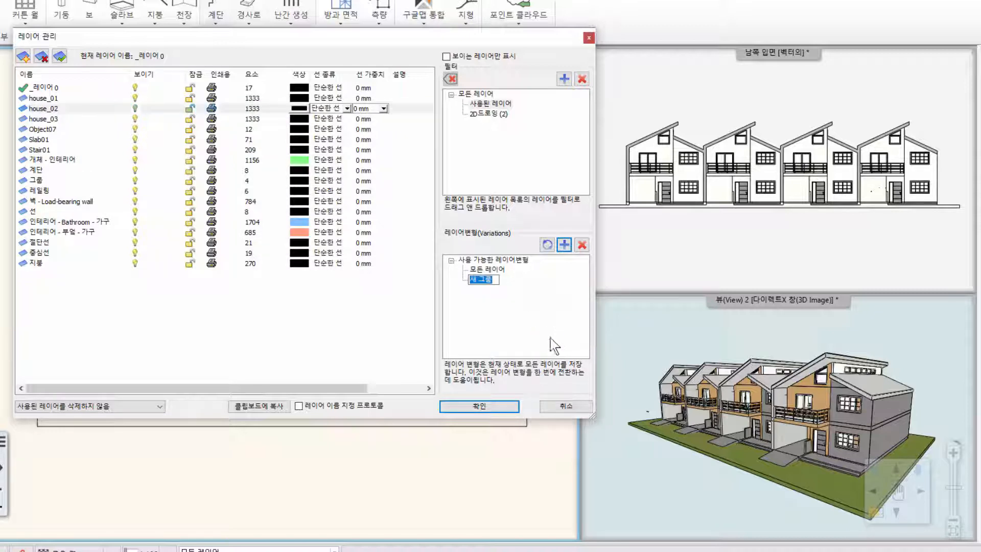
pyautogui.press('BackSpace')
pyautogui.write('house 123')
pyautogui.press('Return')
pyautogui.click(485, 270)
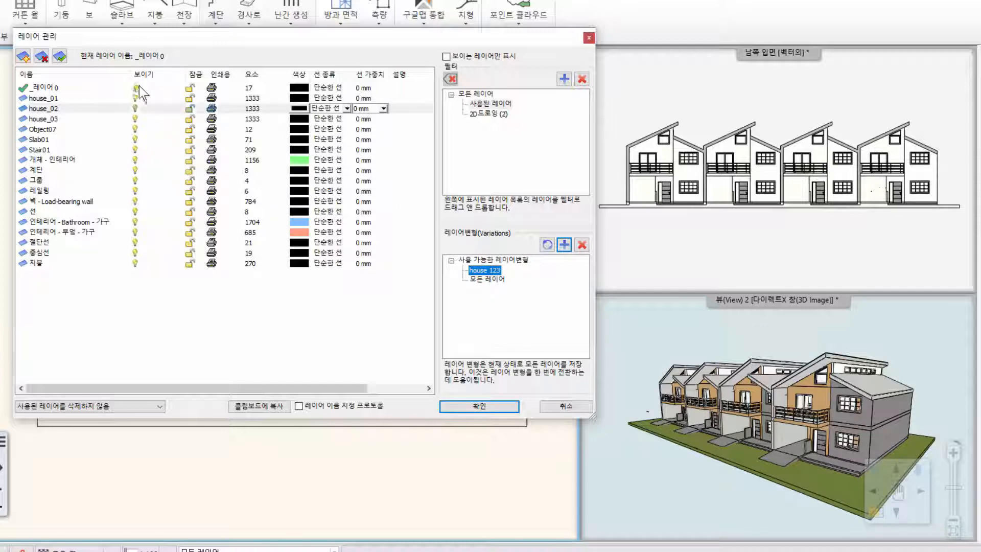
# - Make house_01 the current layer and hide all the other used layers, from _레이어 0 to 지붕
pyautogui.doubleClick(125, 101)
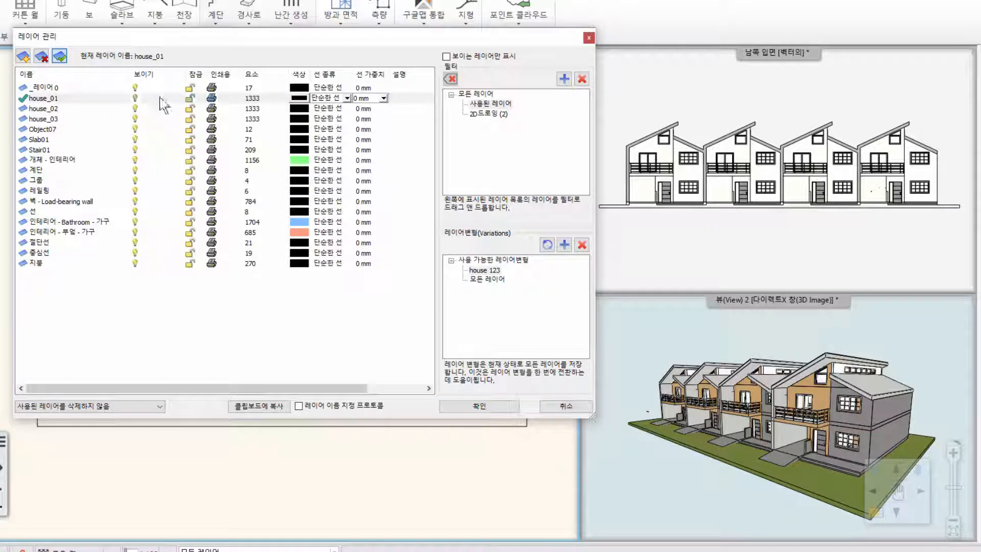
pyautogui.click(136, 88)
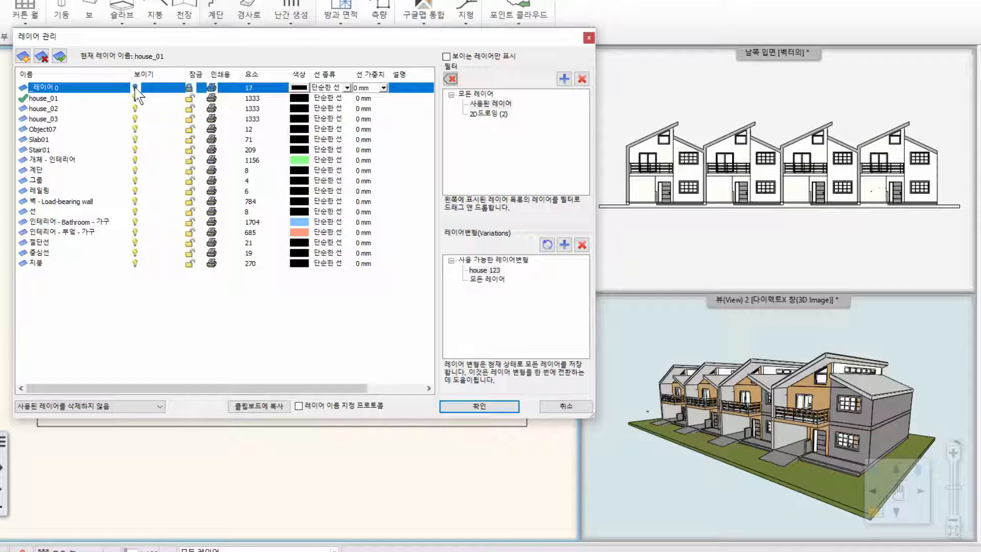
pyautogui.keyDown('shift'); pyautogui.click(133, 265); pyautogui.keyUp('shift')
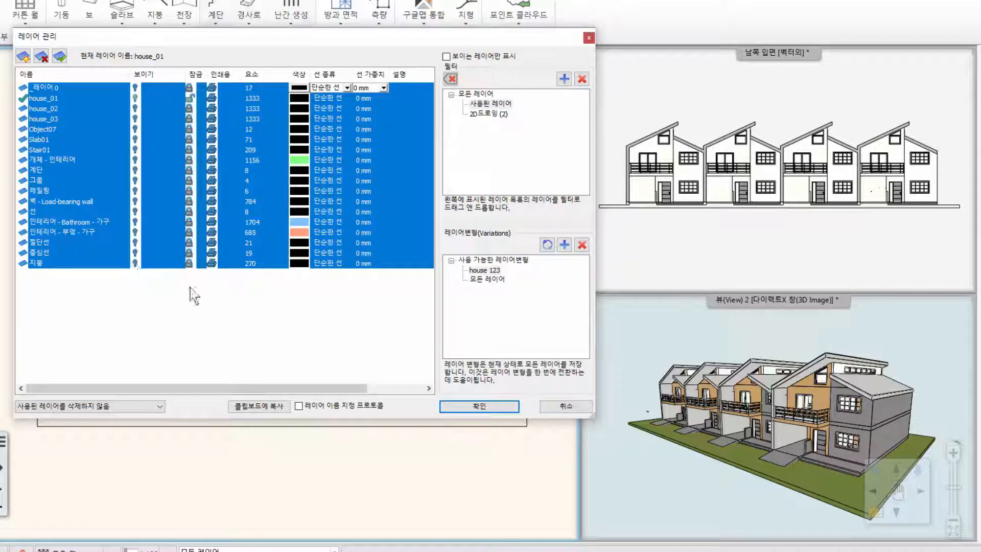
pyautogui.click(169, 306)
# - Make layers house_02 and house_03 visible and unlocked, and update the layer variation with these layer states
pyautogui.click(134, 111)
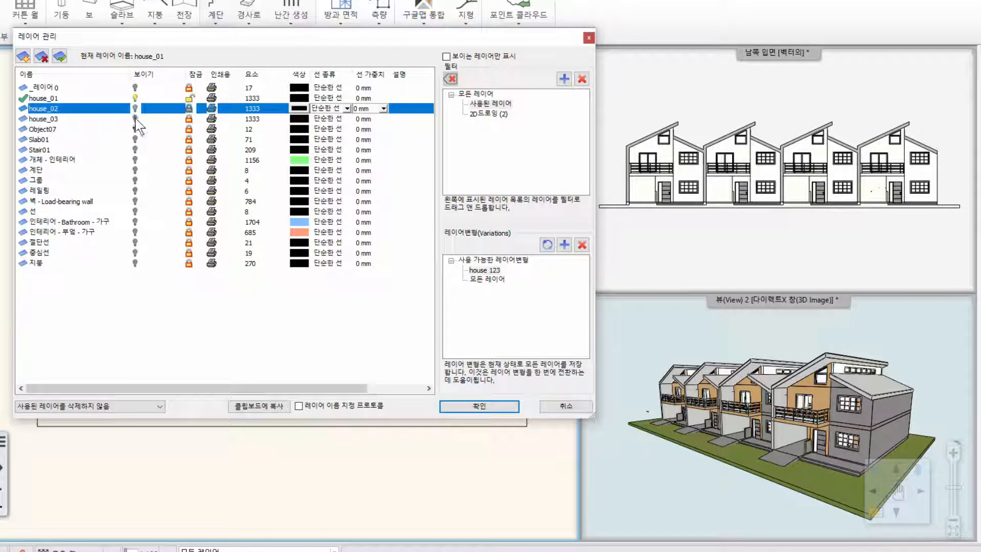
pyautogui.click(135, 119)
pyautogui.click(189, 109)
pyautogui.click(189, 119)
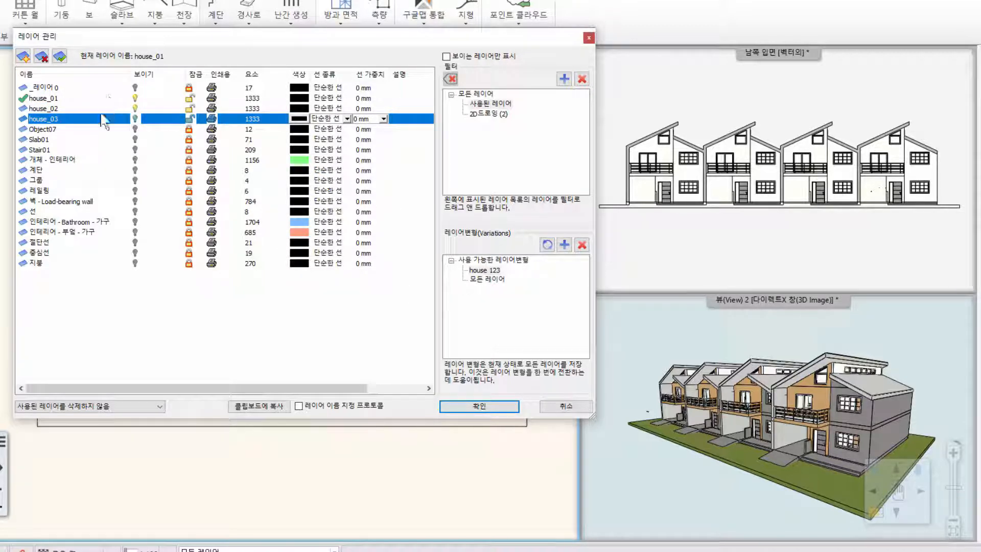
pyautogui.click(547, 245)
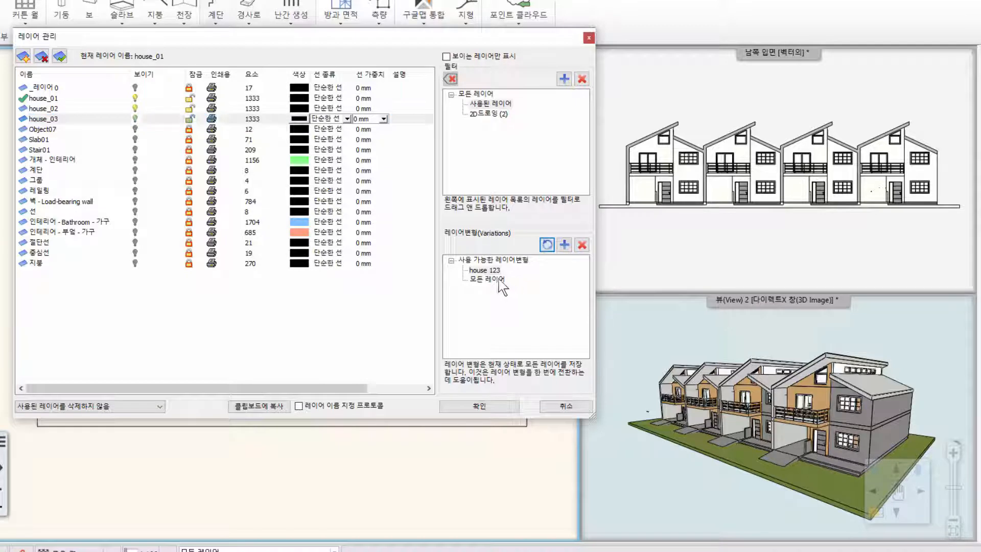
# - Compare the layer states stored in the 모든 레이어 and house 123 layer variations
pyautogui.click(496, 279)
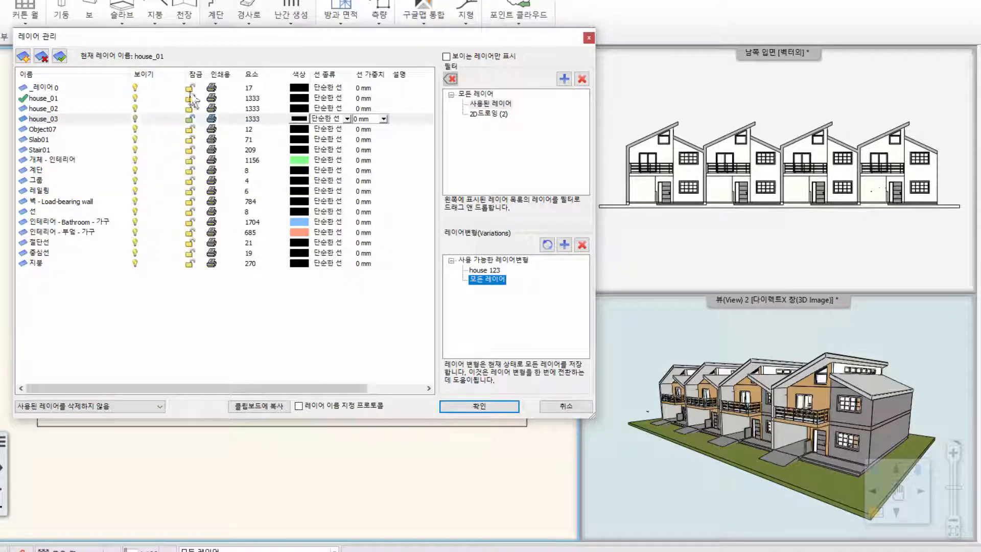
pyautogui.click(135, 118)
pyautogui.click(488, 271)
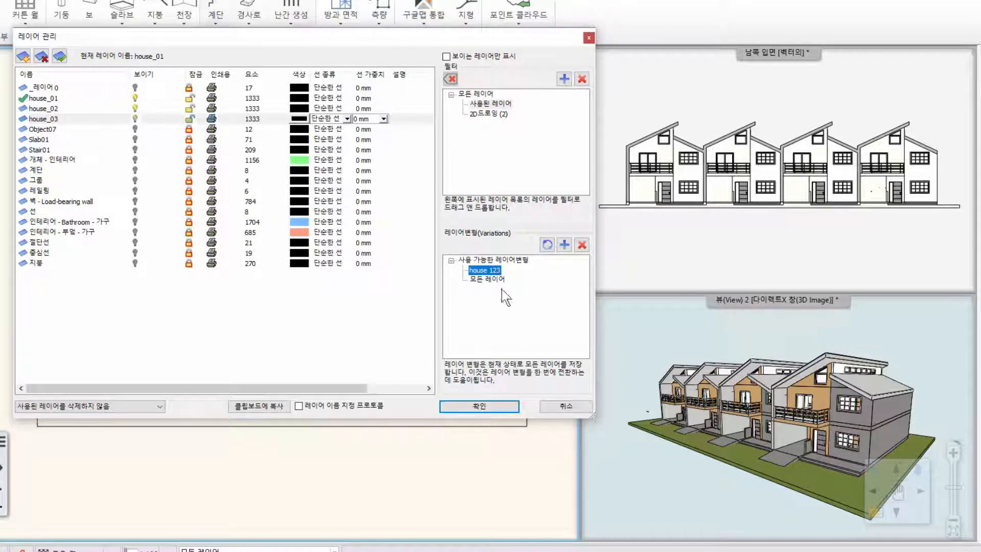
# - Add a new layer variation and rename it "house_4"
pyautogui.click(565, 245)
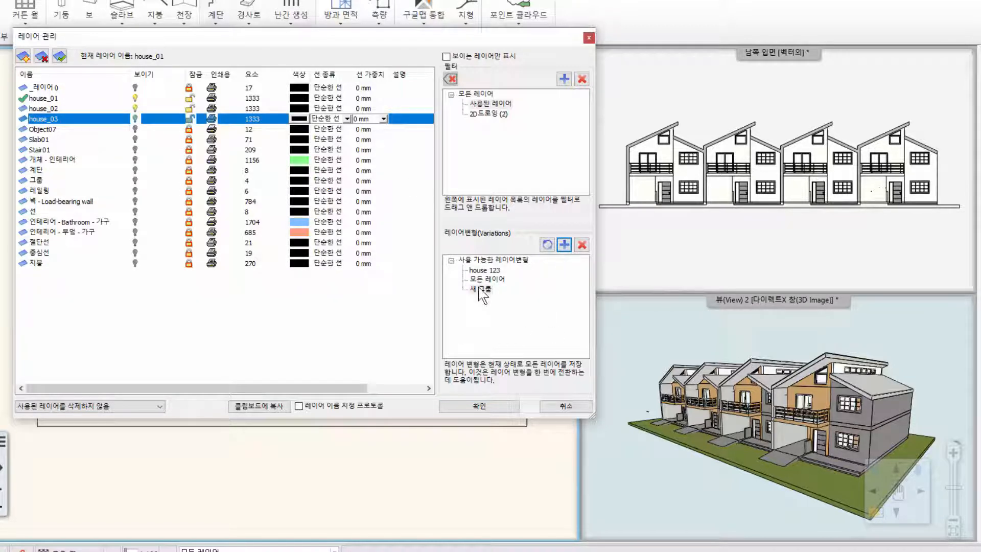
pyautogui.click(481, 290)
pyautogui.rightClick(481, 294)
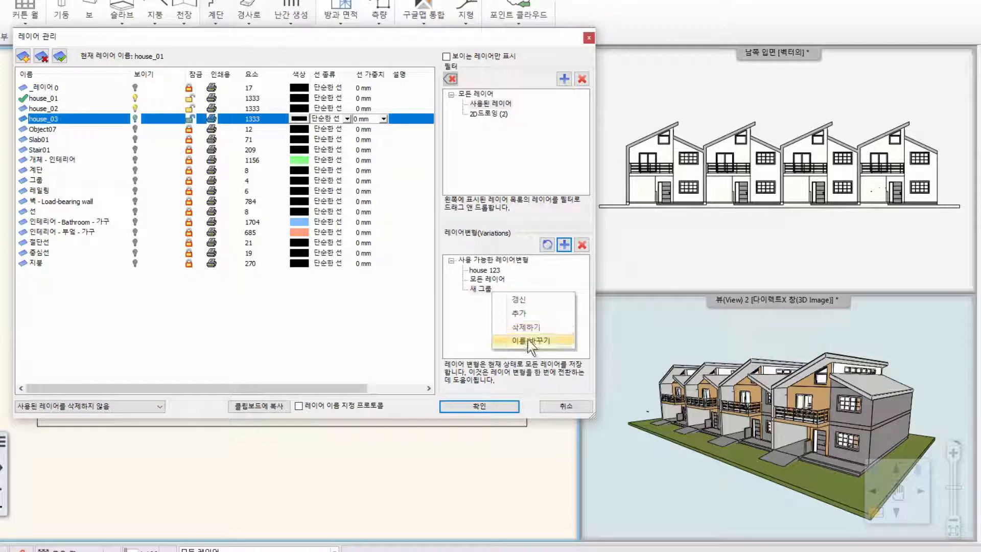
pyautogui.click(531, 339)
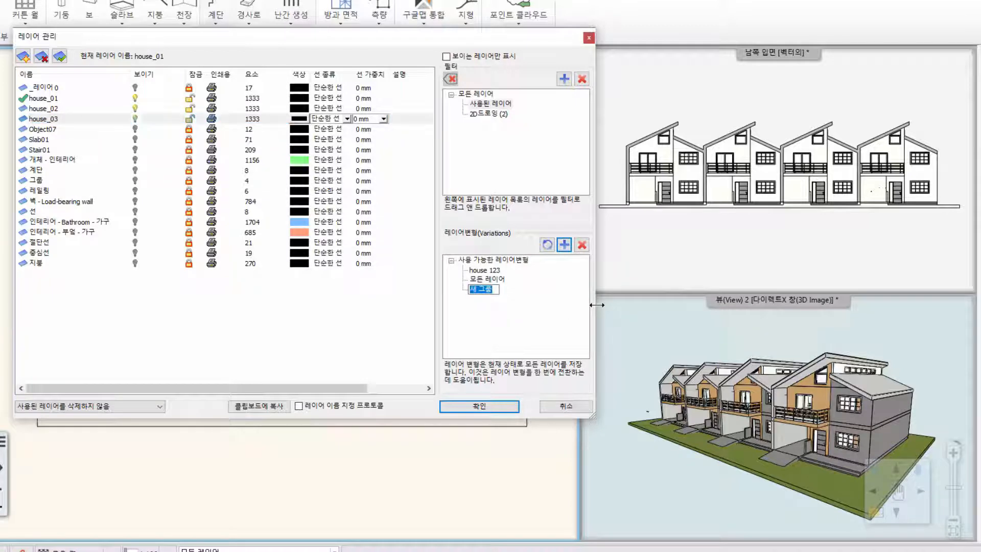
pyautogui.write('house_4')
pyautogui.press('Return')
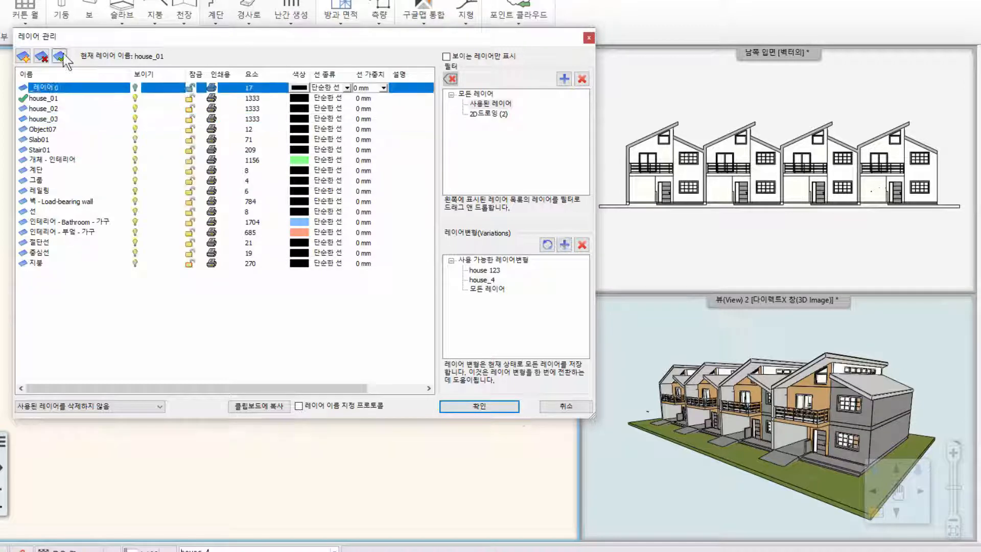
# - Make _레이어 0 current, hide layers house_01, house_02 and house_03, and update the house_4 variation with these states
pyautogui.click(61, 54)
pyautogui.click(135, 98)
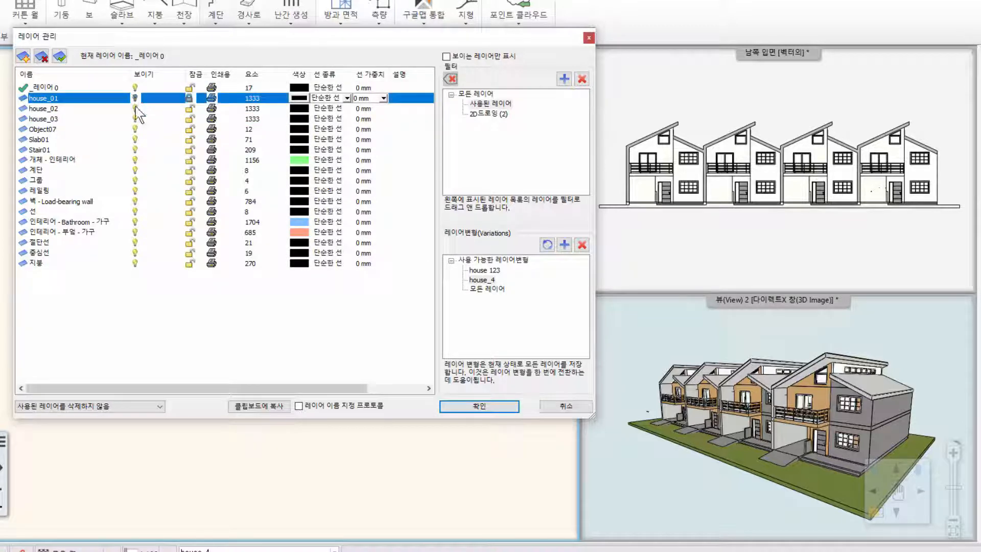
pyautogui.click(135, 108)
pyautogui.click(134, 118)
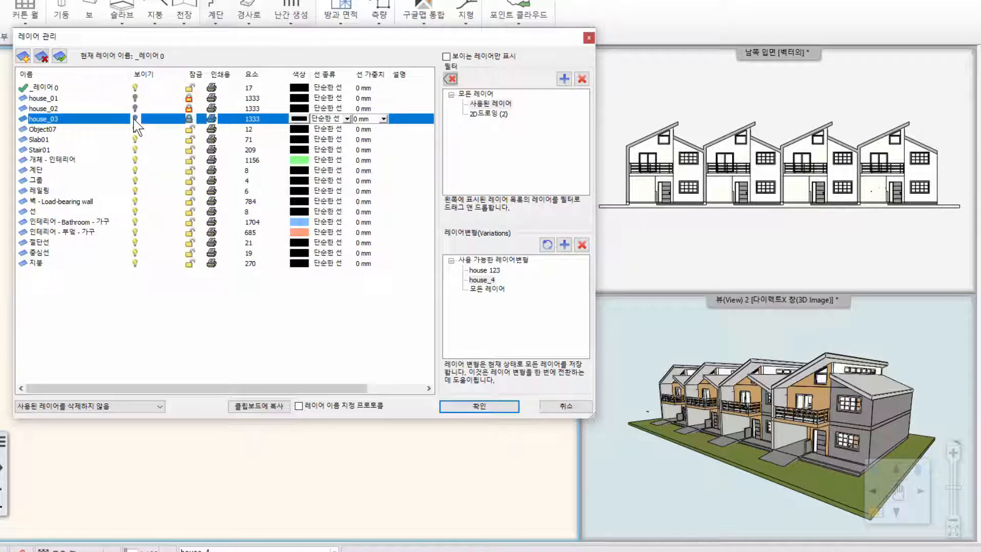
pyautogui.click(546, 245)
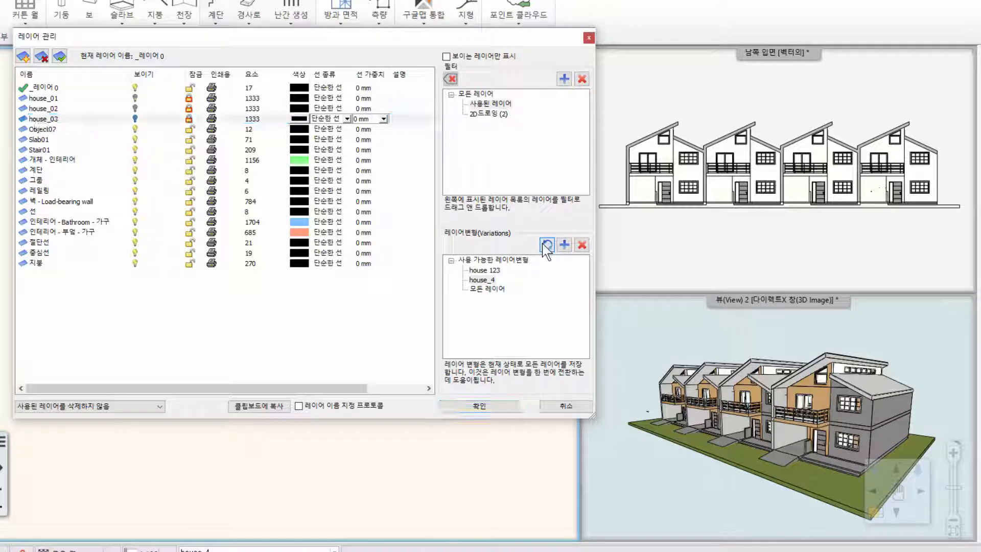
pyautogui.click(483, 270)
pyautogui.click(484, 280)
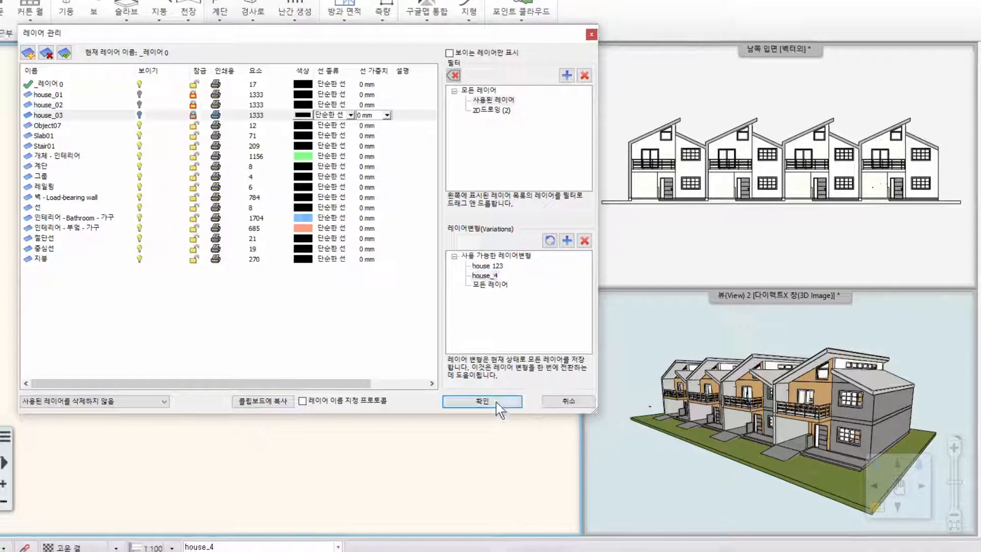
pyautogui.click(499, 406)
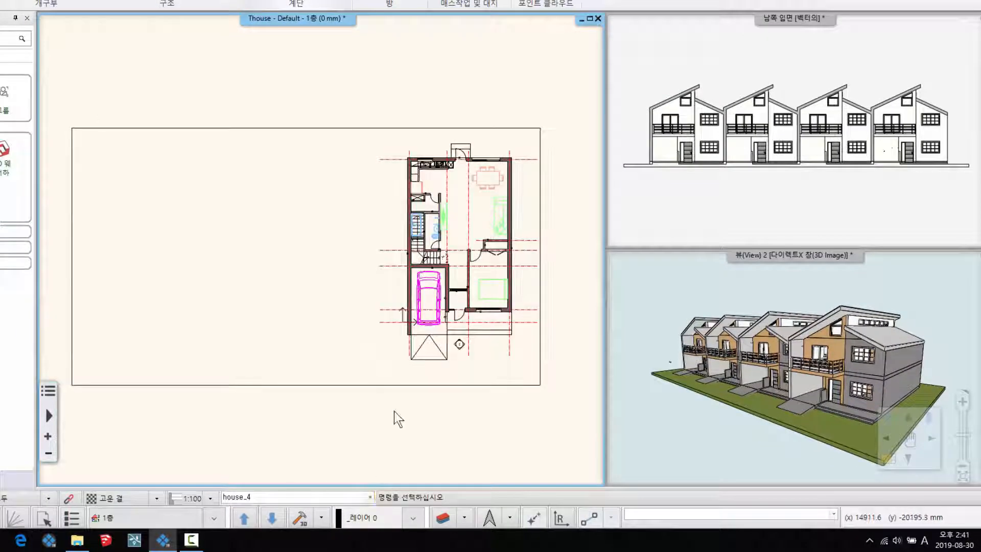
# - Check the floor plan under the layer variations house 123, house_4 and 모든 레이어 in turn
pyautogui.click(369, 497)
pyautogui.click(247, 504)
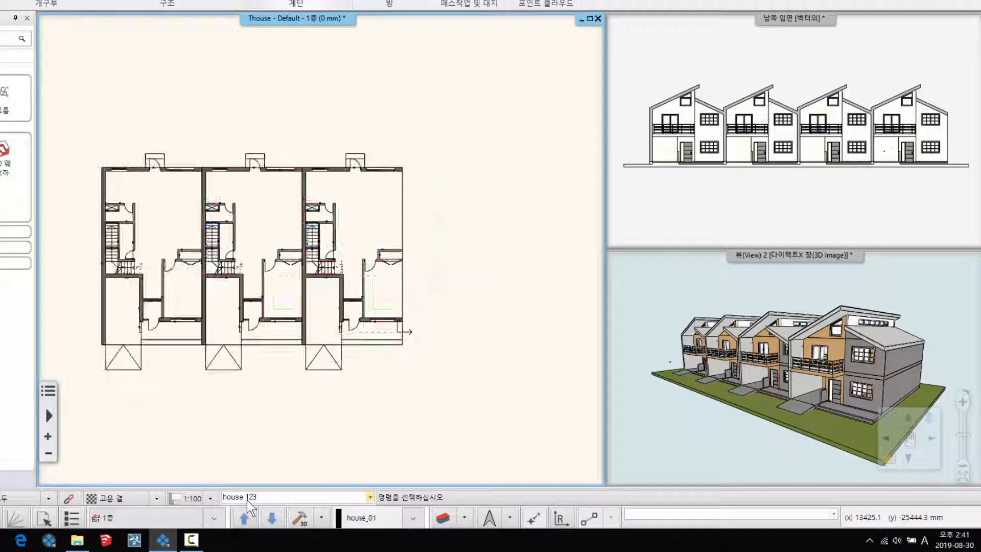
pyautogui.click(369, 497)
pyautogui.click(275, 517)
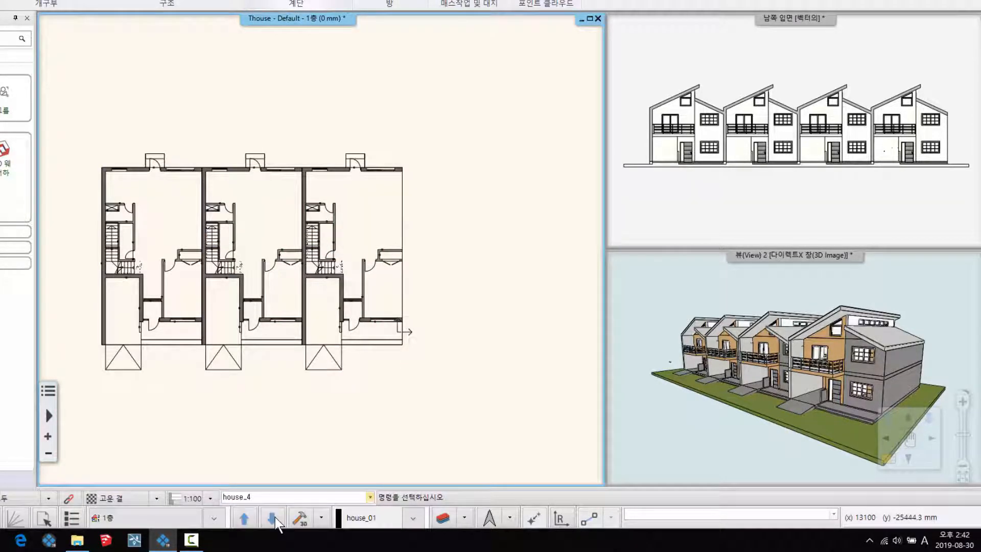
pyautogui.click(369, 497)
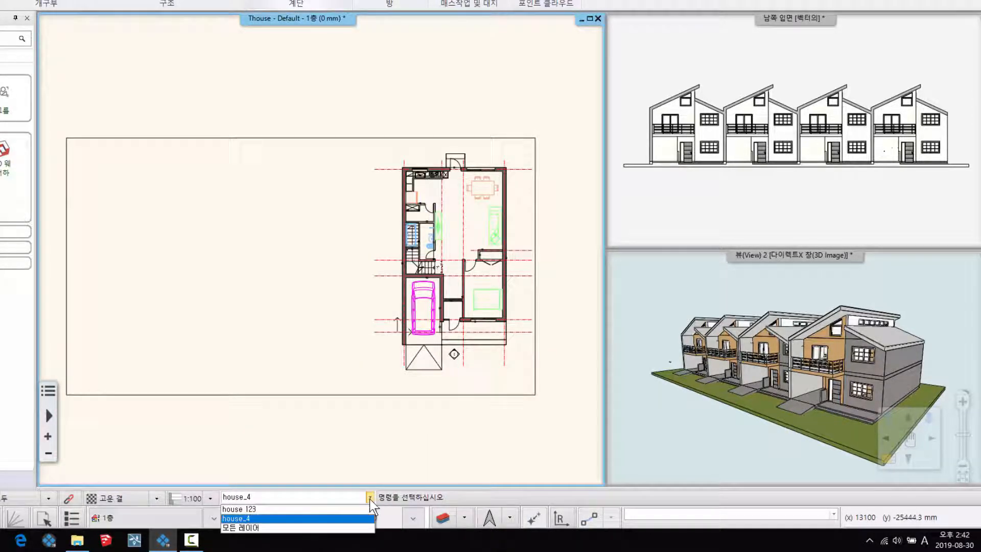
pyautogui.click(246, 529)
pyautogui.moveTo(325, 326); pyautogui.dragTo(330, 304, button='middle')
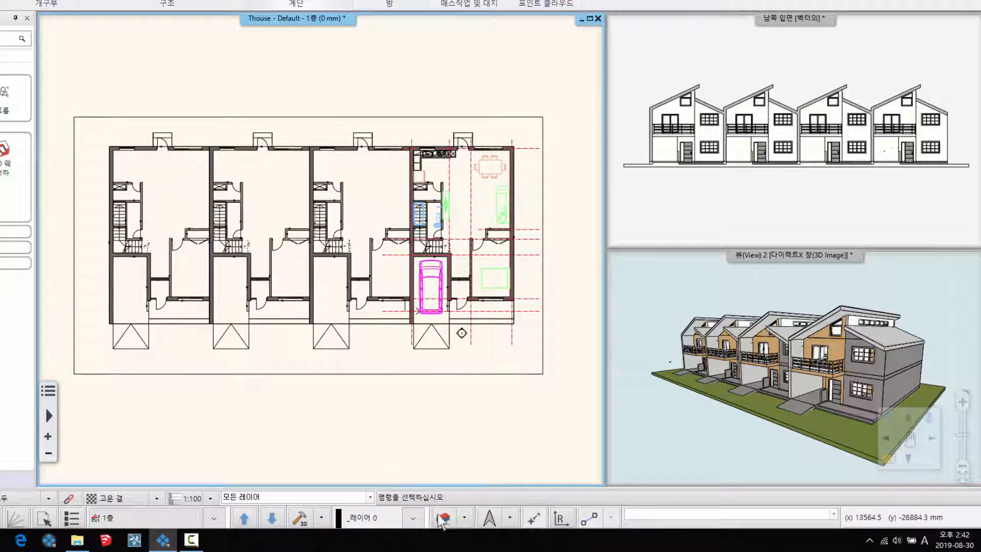
# - Reopen layer management and add another new layer variation
pyautogui.click(442, 518)
pyautogui.click(517, 244)
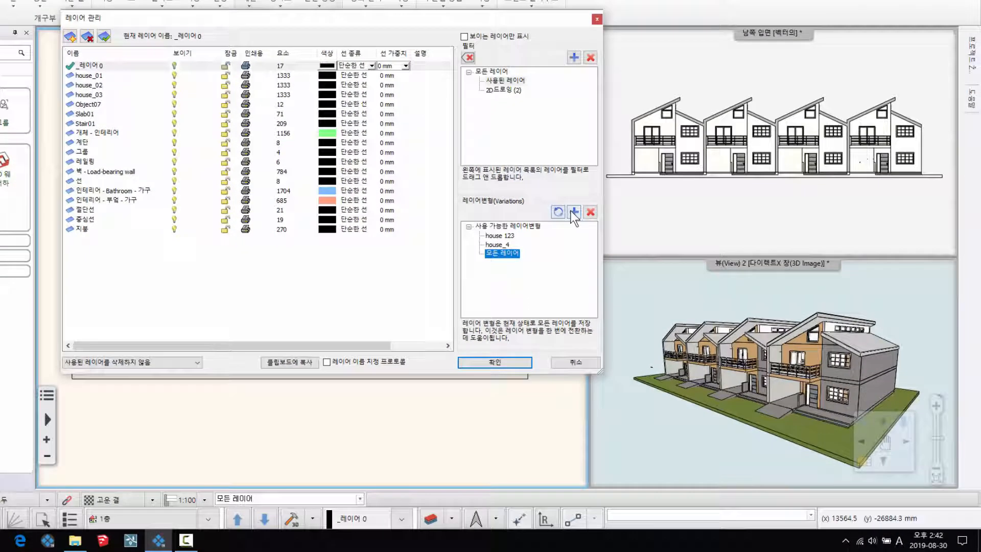
pyautogui.click(576, 207)
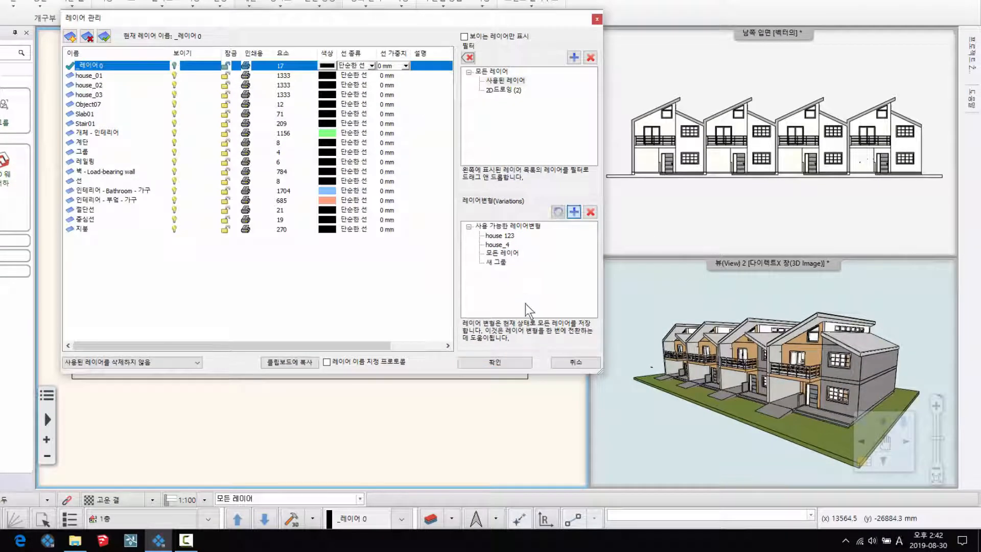
pyautogui.click(496, 262)
# - Rename the house_4 layer variation as "house_4_인테리어"
pyautogui.click(500, 246)
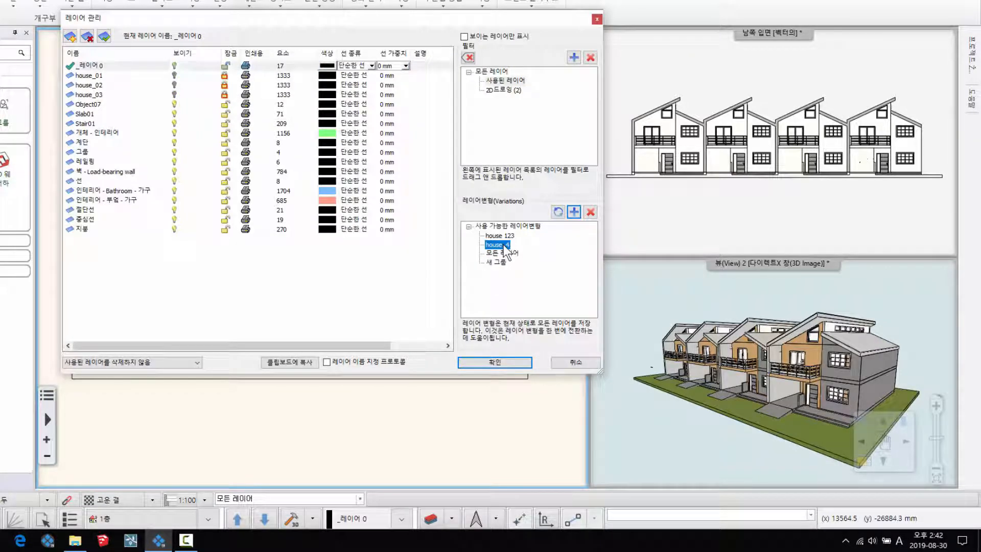
pyautogui.rightClick(526, 249)
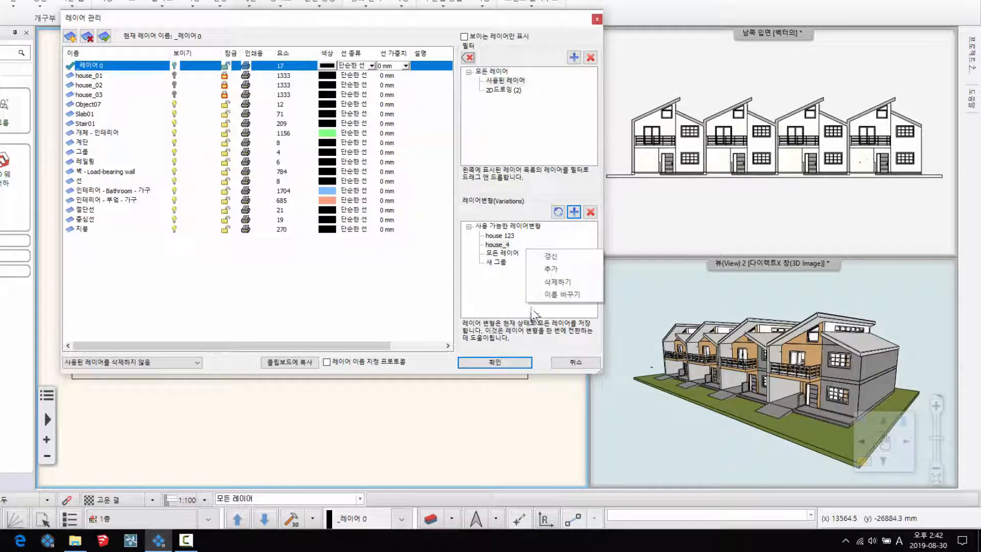
pyautogui.click(563, 293)
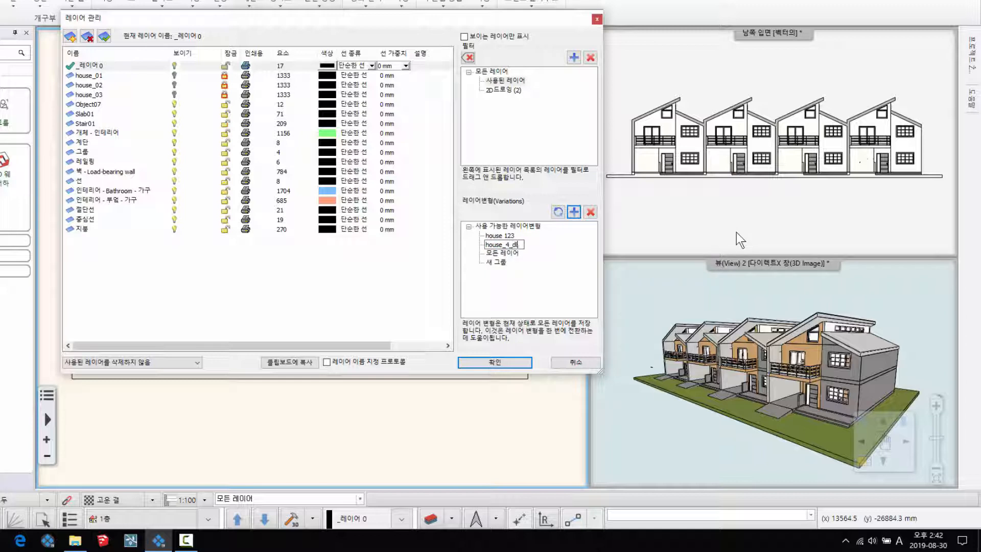
pyautogui.write('_인테리어')
pyautogui.press('Return')
# - Rename the newly added layer variation 새 그룹 as "house_4_구조"
pyautogui.click(497, 262)
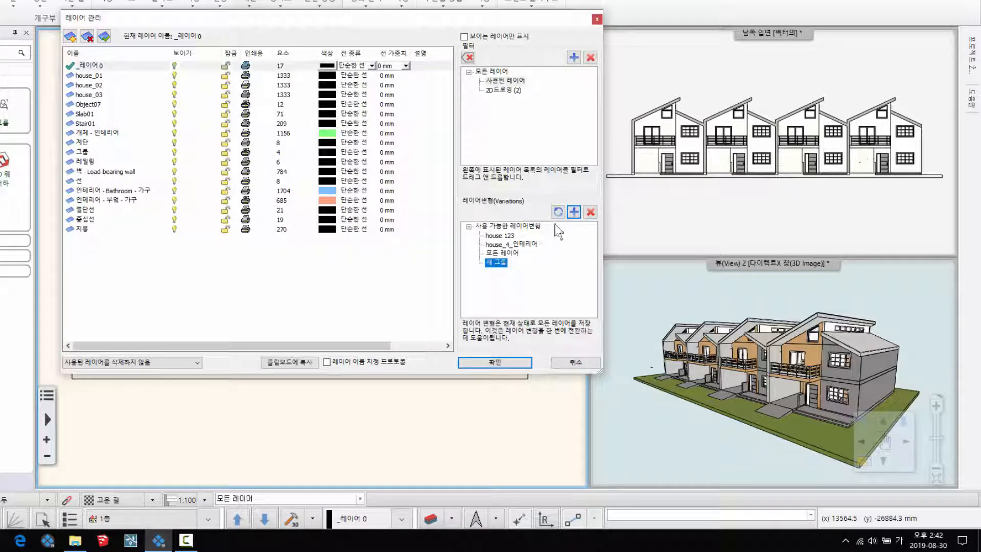
pyautogui.rightClick(495, 262)
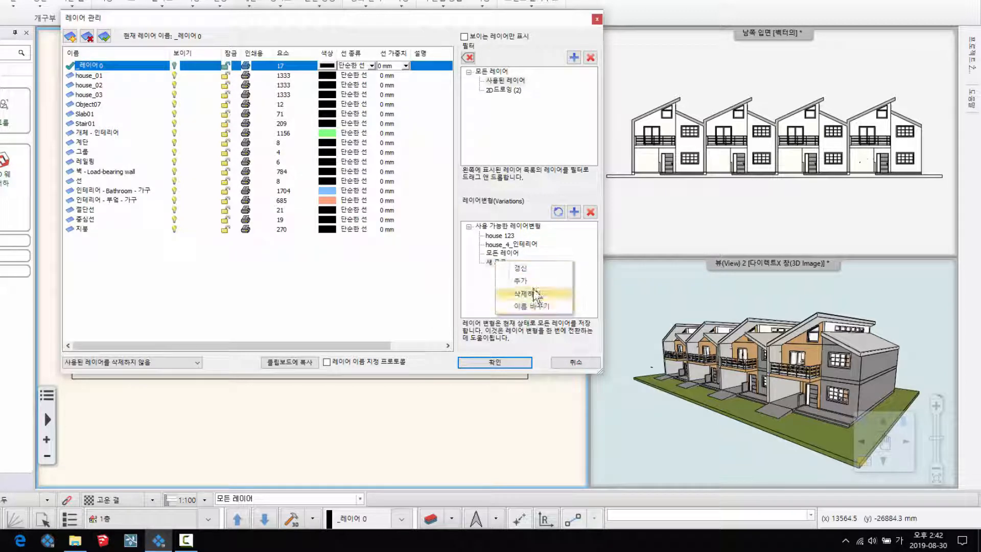
pyautogui.click(532, 303)
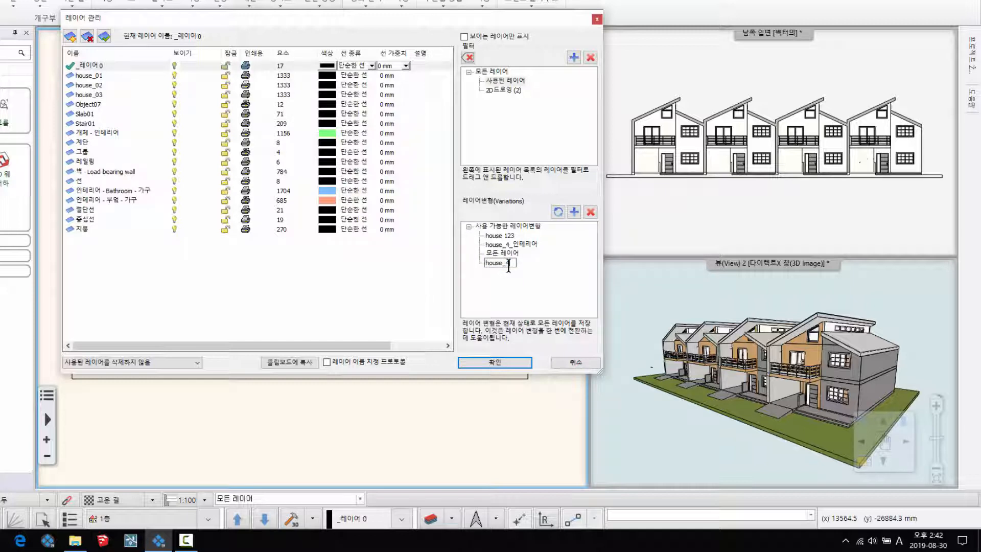
pyautogui.write('house_4_구조')
pyautogui.press('Return')
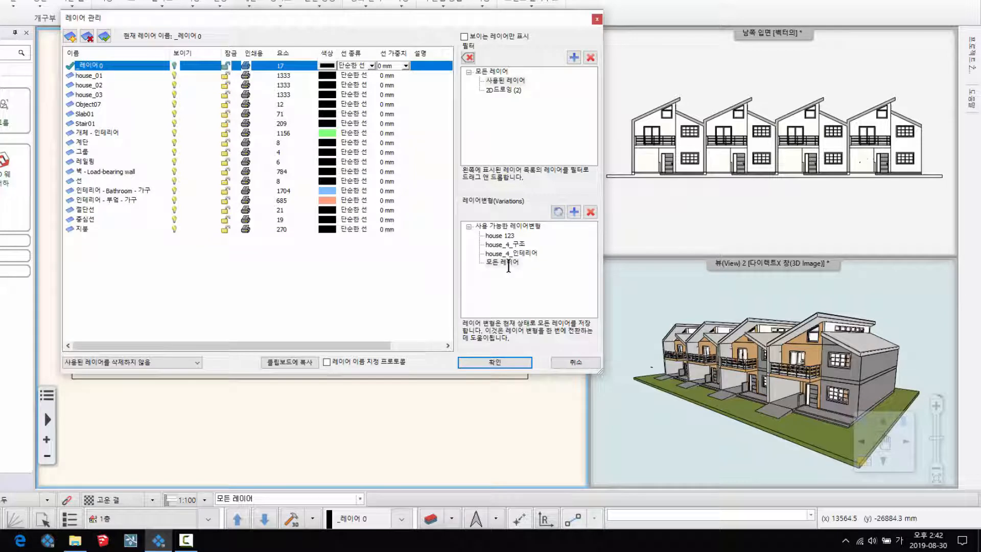
# - Select the house_4_구조 variation and hide layers house_01, house_02 and house_03
pyautogui.click(509, 245)
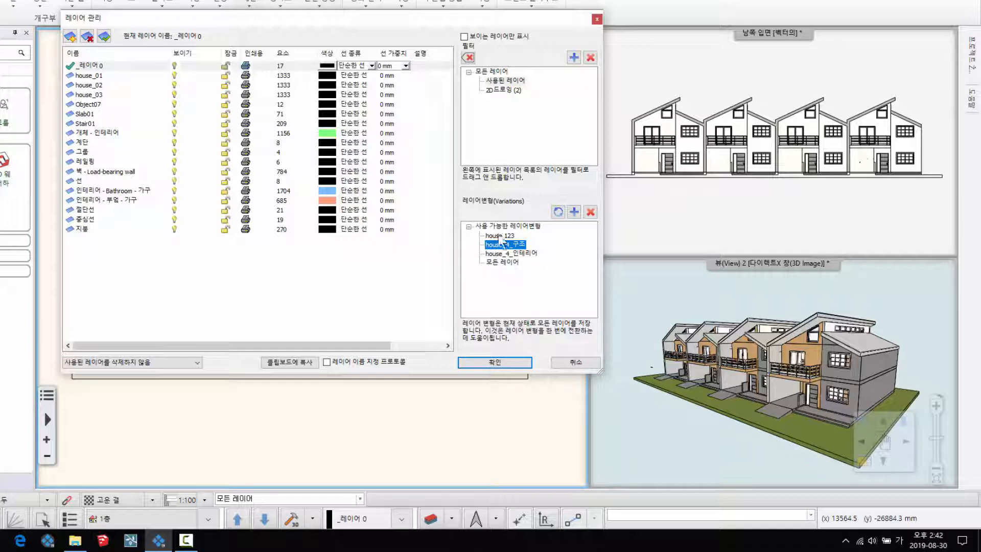
pyautogui.click(505, 253)
pyautogui.click(519, 245)
pyautogui.click(174, 76)
pyautogui.click(173, 84)
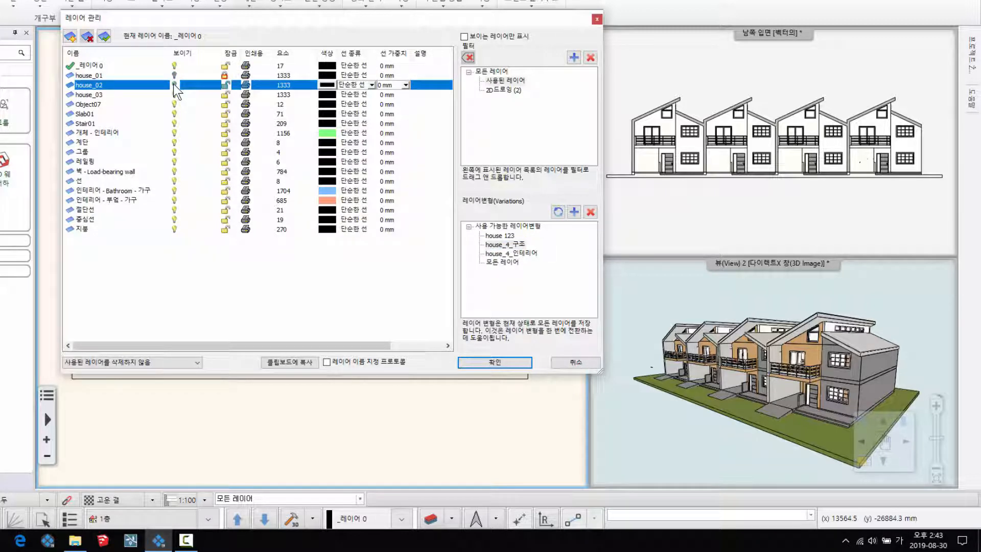
pyautogui.click(174, 94)
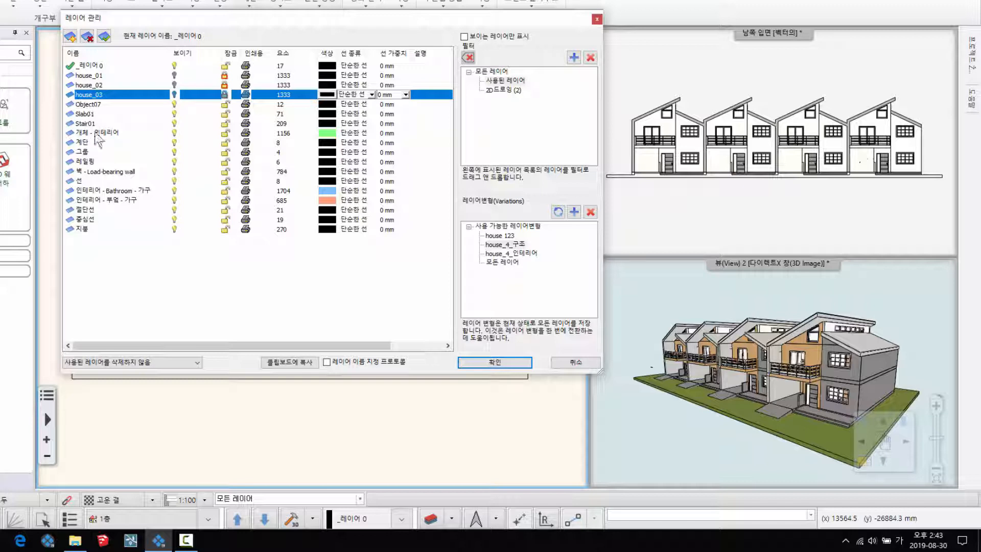
# - Hide the 개체 - 인테리어, 인테리어 - Bathroom - 가구 and 인테리어 - 부엌 - 가구 layers, and update the house_4_구조 variation
pyautogui.click(174, 133)
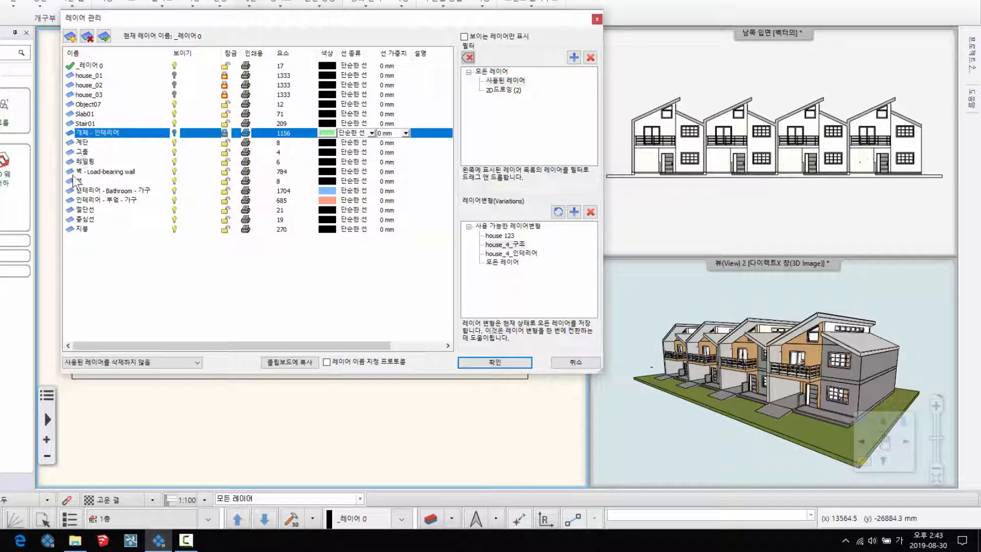
pyautogui.click(174, 190)
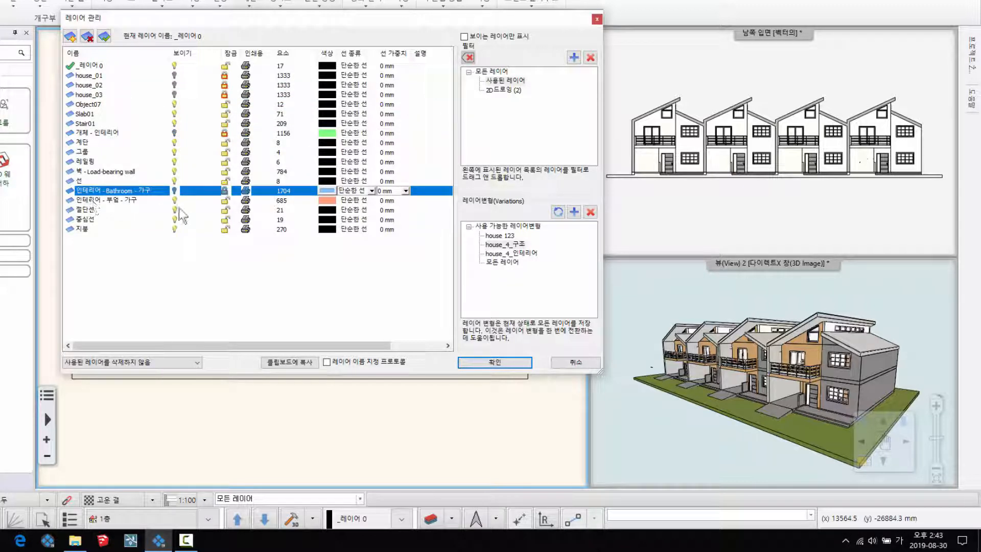
pyautogui.click(174, 200)
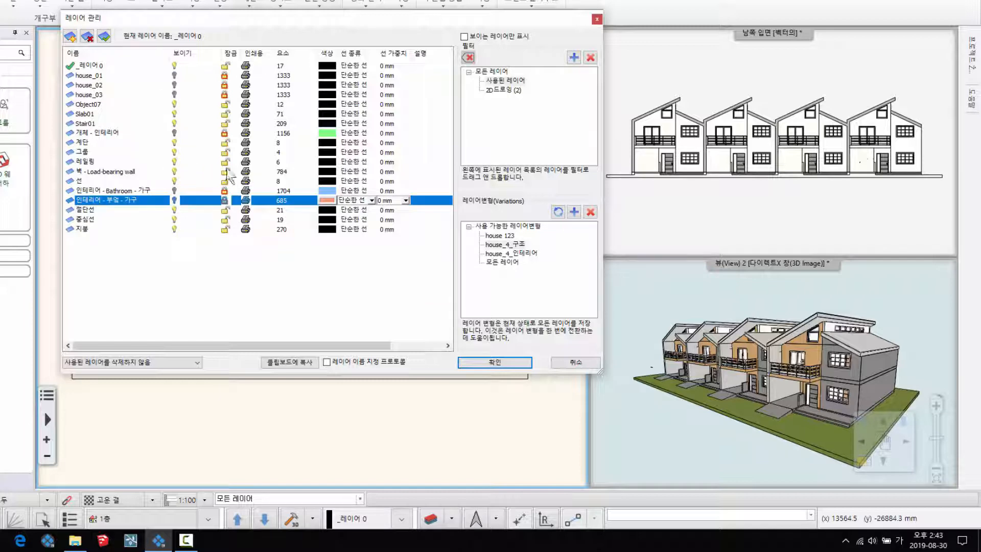
pyautogui.click(557, 212)
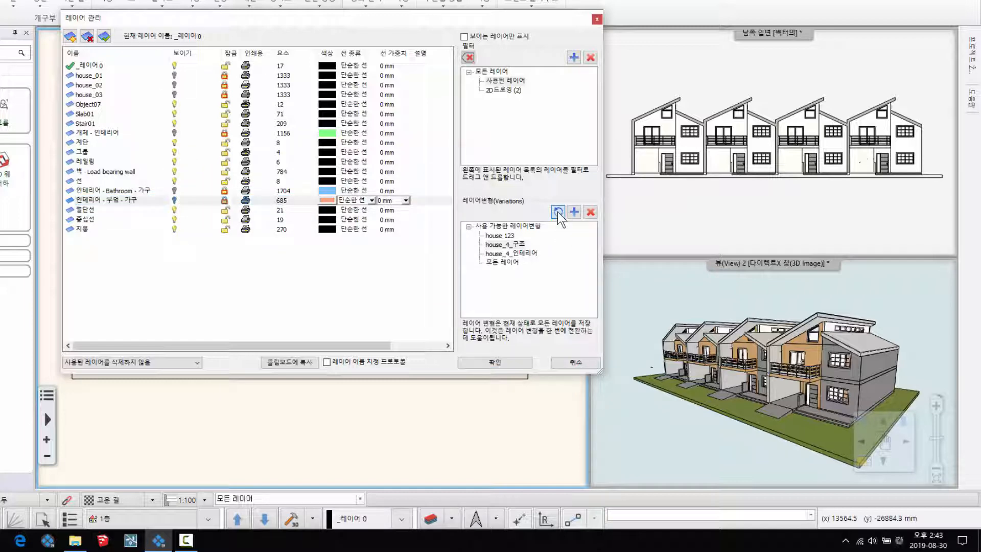
pyautogui.click(502, 361)
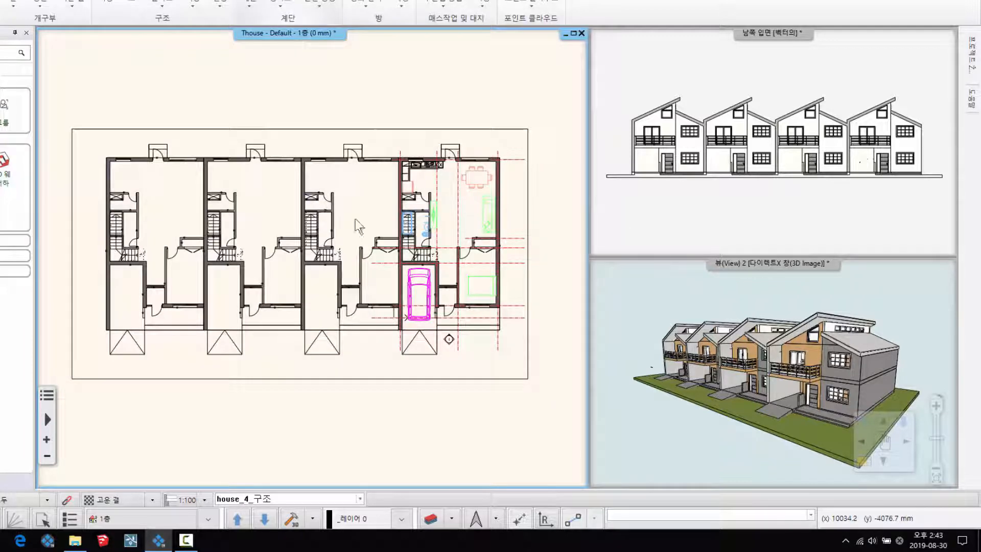
# - Switch the floor plan to the house 123 layer variation and then to house_4_구조 to compare them
pyautogui.click(361, 498)
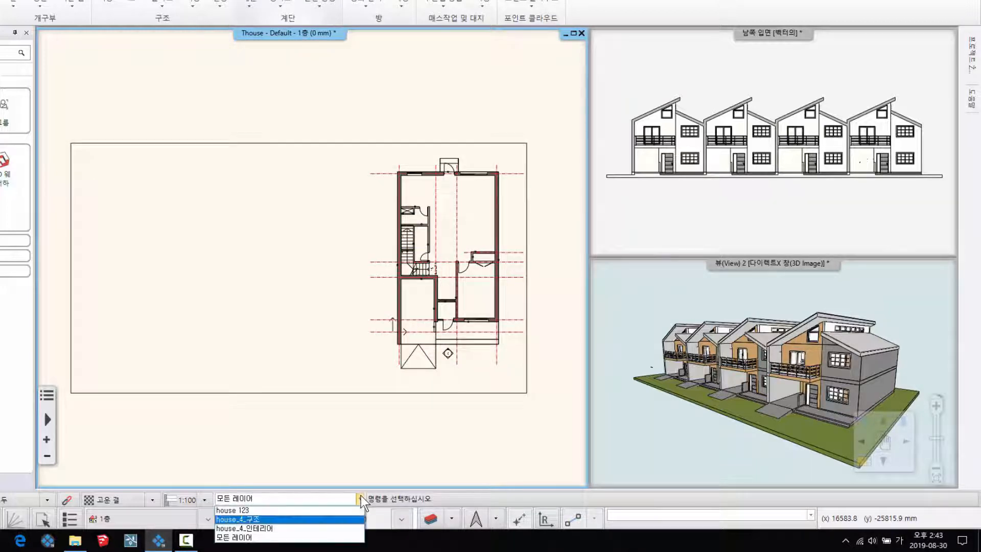
pyautogui.click(237, 511)
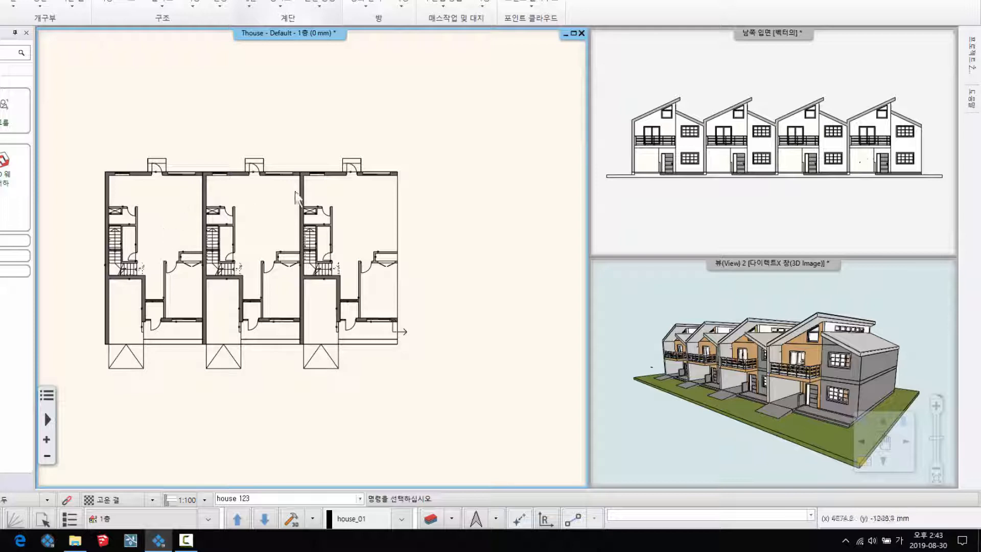
pyautogui.click(360, 499)
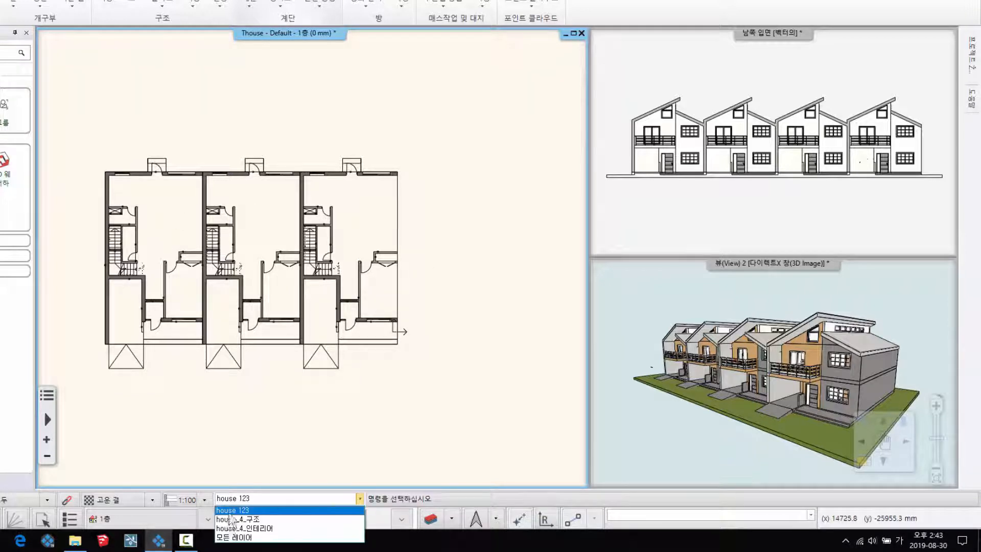
pyautogui.click(241, 519)
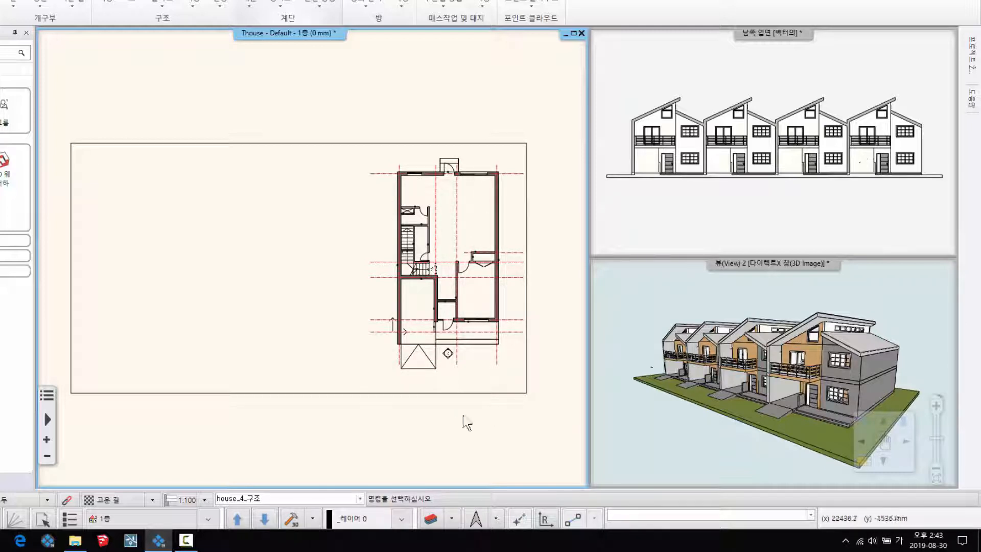
pyautogui.scroll(2, 423, 350)
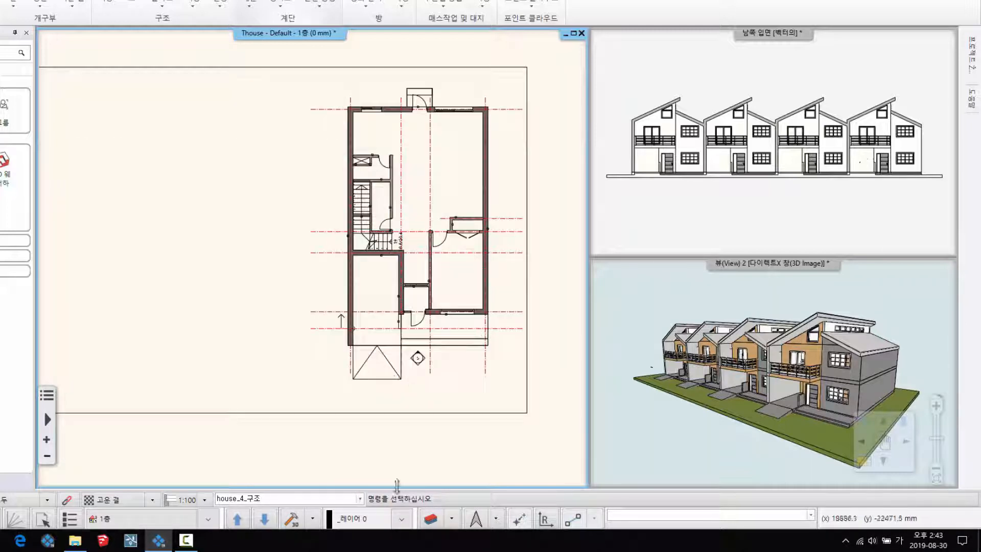
# - Display the floor plan with the house_4_인테리어 variation, followed by the 모든 레이어 variation
pyautogui.click(360, 498)
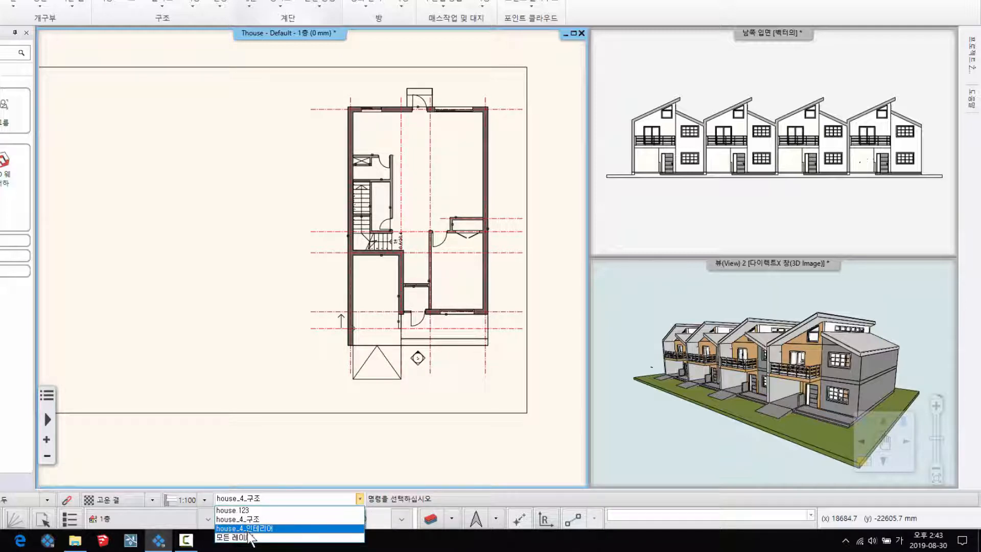
pyautogui.click(245, 529)
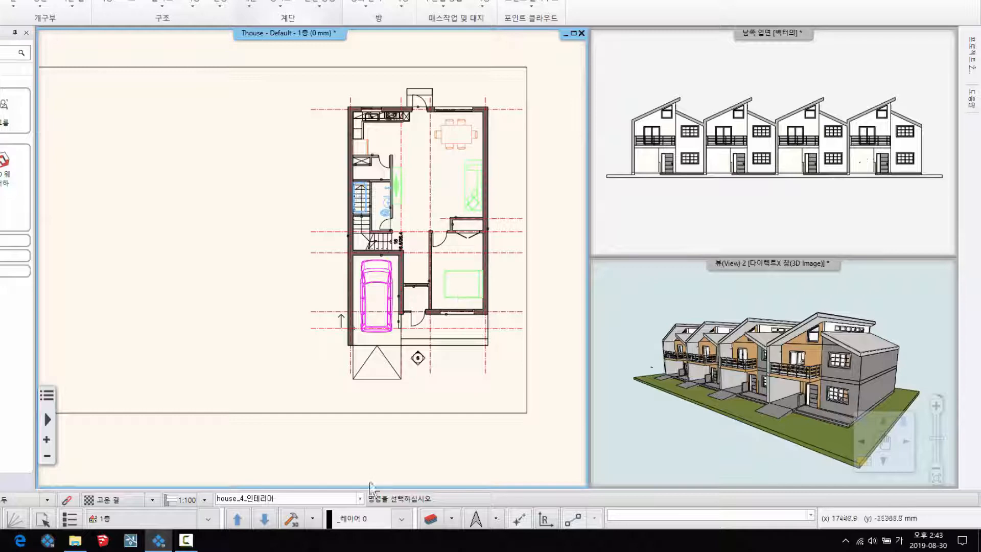
pyautogui.click(360, 498)
pyautogui.click(238, 537)
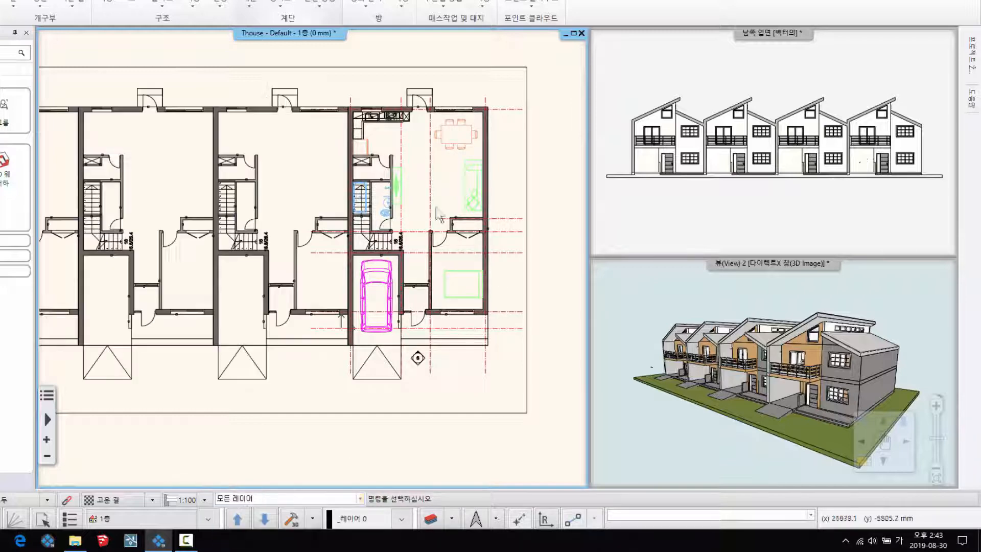
pyautogui.scroll(-3, 220, 259)
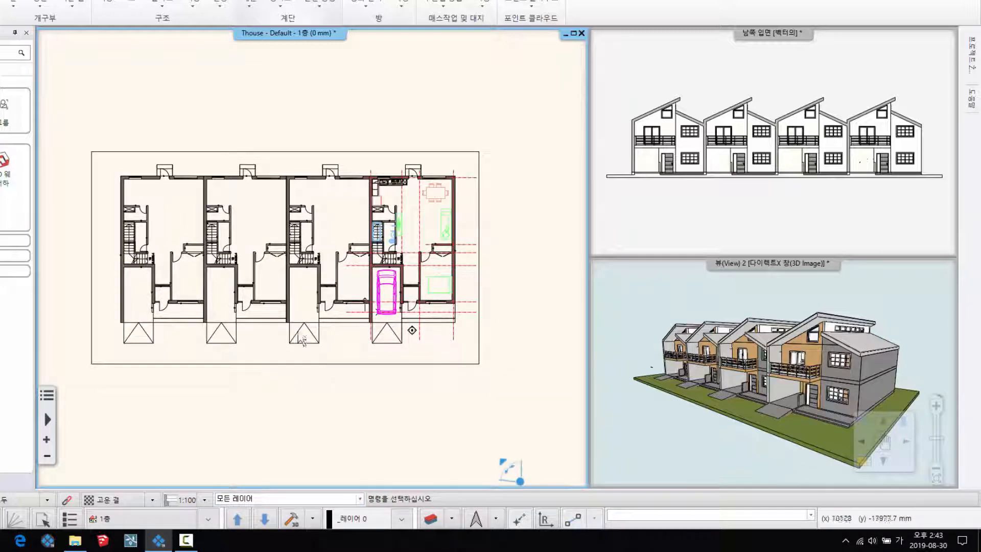
# - Apply the house_4_구조 variation to the floor plan and regenerate the 3D model from it
pyautogui.click(360, 499)
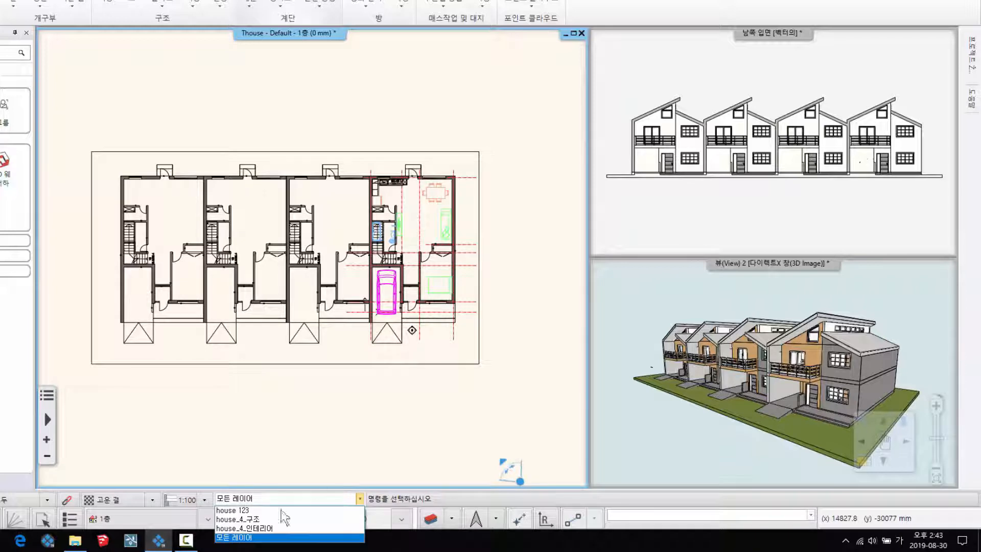
pyautogui.click(246, 520)
pyautogui.moveTo(403, 313); pyautogui.dragTo(390, 306, button='middle')
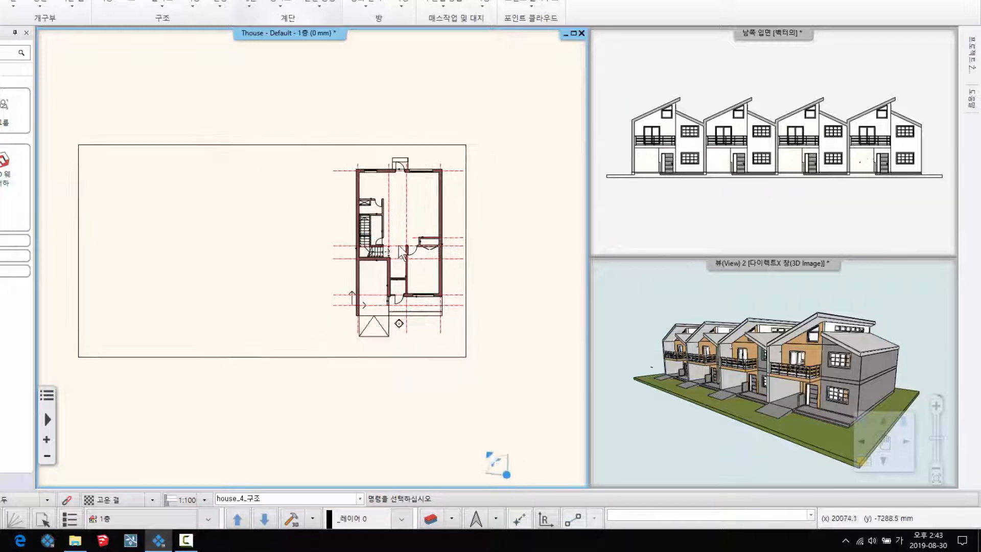
pyautogui.scroll(2, 434, 260)
pyautogui.moveTo(368, 265)
pyautogui.mouseDown(button='middle')
pyautogui.moveTo(450, 286)
pyautogui.moveTo(379, 257)
pyautogui.mouseUp(button='middle')
pyautogui.scroll(1, 380, 257)
pyautogui.moveTo(431, 386); pyautogui.dragTo(392, 378, button='middle')
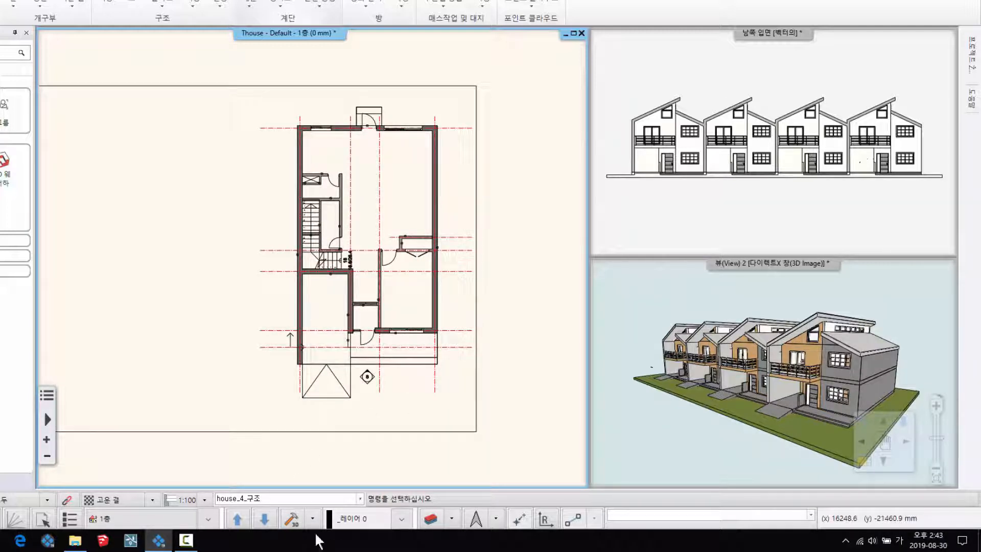
pyautogui.click(293, 519)
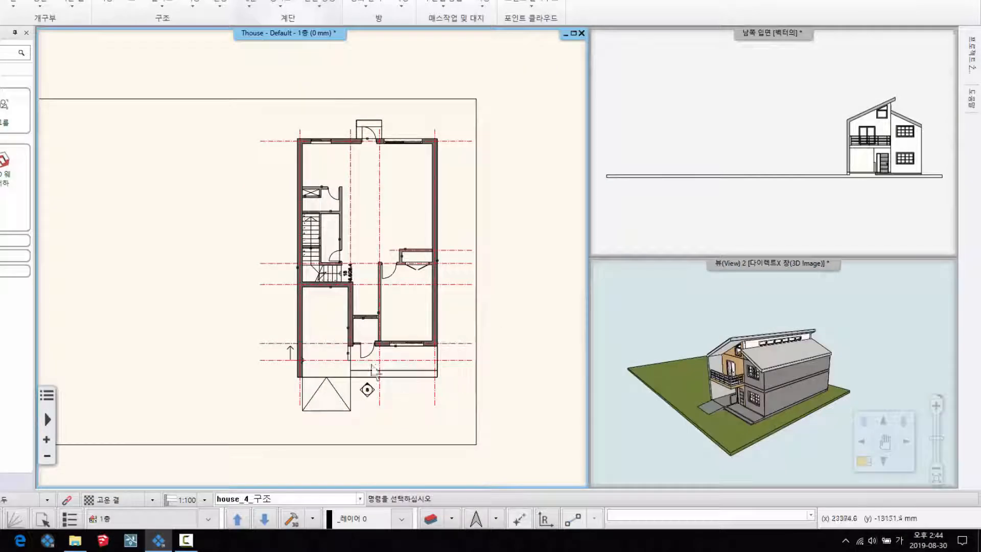
# - Switch the floor plan to the house_4_인테리어 variation and inspect the house's facade in the 3D view
pyautogui.click(360, 498)
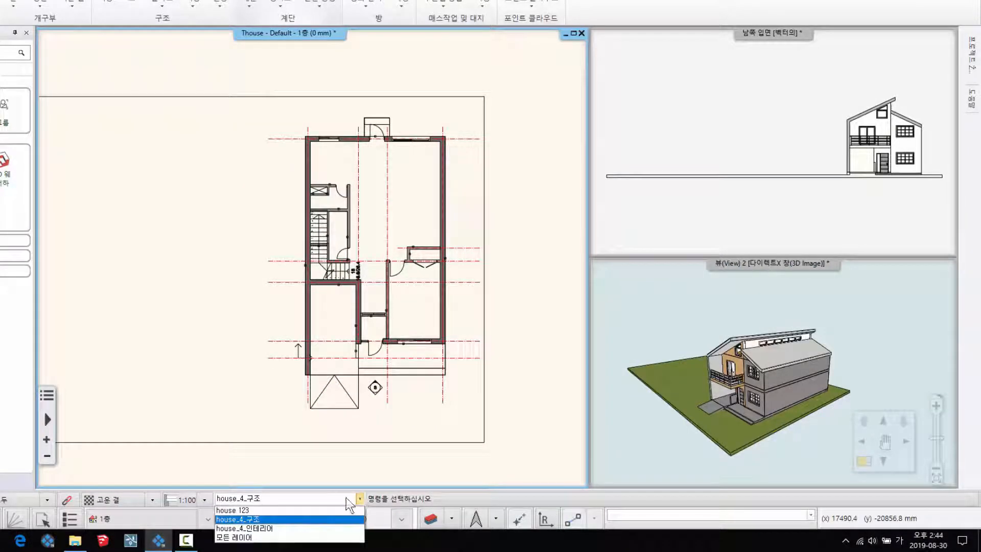
pyautogui.click(259, 528)
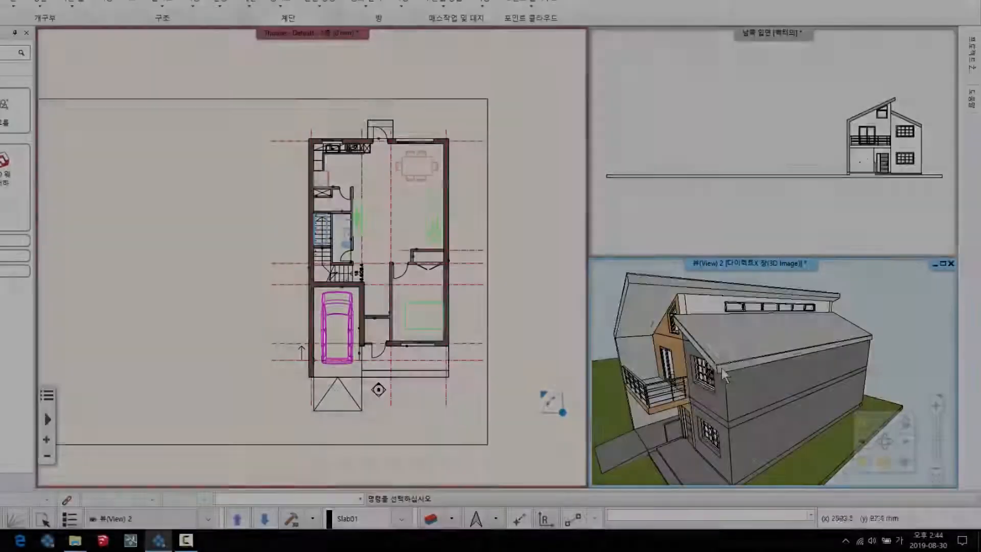
pyautogui.scroll(3, 725, 376)
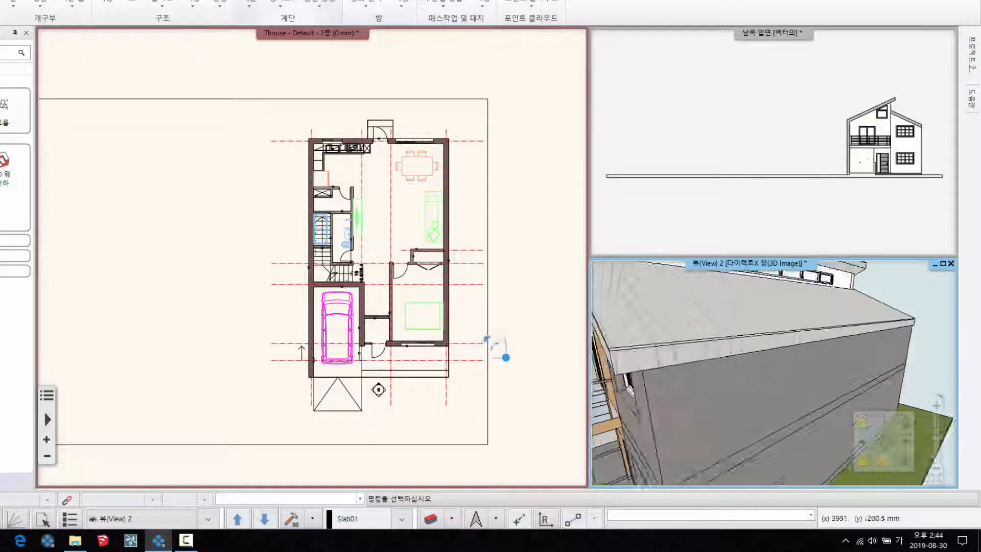
pyautogui.moveTo(725, 375)
pyautogui.mouseDown(button='middle')
pyautogui.moveTo(752, 356)
pyautogui.moveTo(765, 377)
pyautogui.moveTo(734, 355)
pyautogui.moveTo(705, 400)
pyautogui.moveTo(733, 294)
pyautogui.moveTo(752, 395)
pyautogui.moveTo(730, 362)
pyautogui.mouseUp(button='middle')
pyautogui.scroll(4, 752, 357)
pyautogui.scroll(-5, 734, 356)
pyautogui.scroll(4, 730, 362)
pyautogui.moveTo(610, 354); pyautogui.dragTo(632, 376, button='middle')
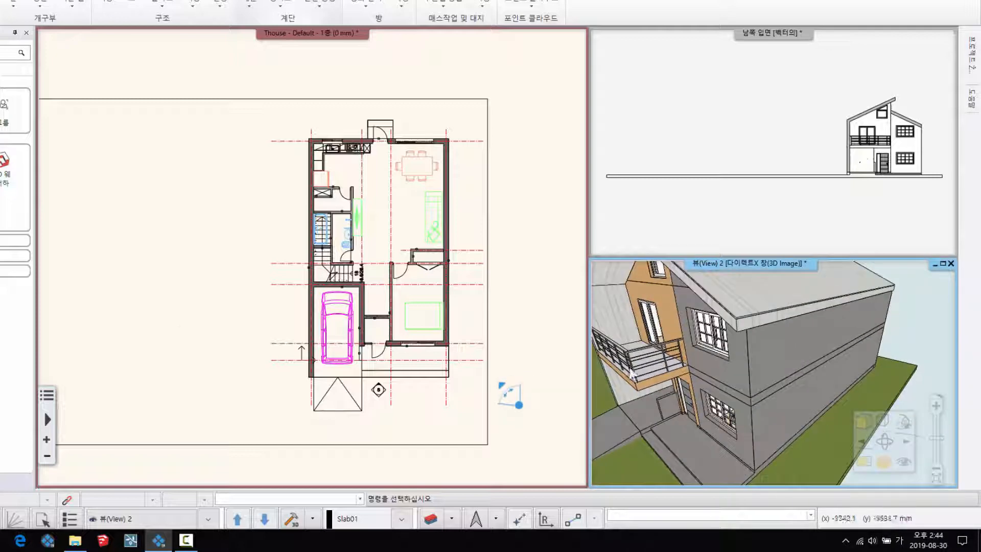
# - Generate the 3D model through the 3D generation settings, limited to the active floor (활성 층)
pyautogui.click(327, 480)
pyautogui.click(313, 519)
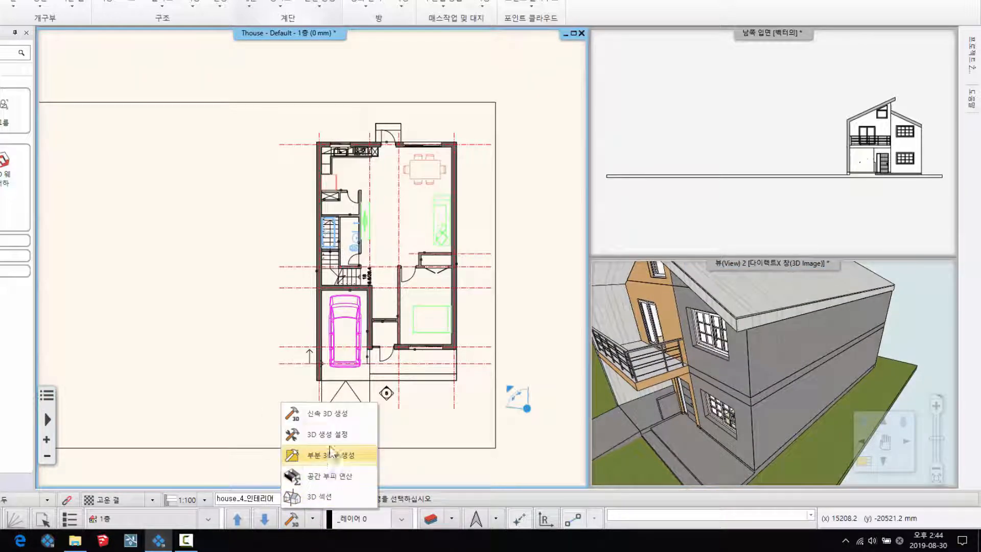
pyautogui.click(330, 434)
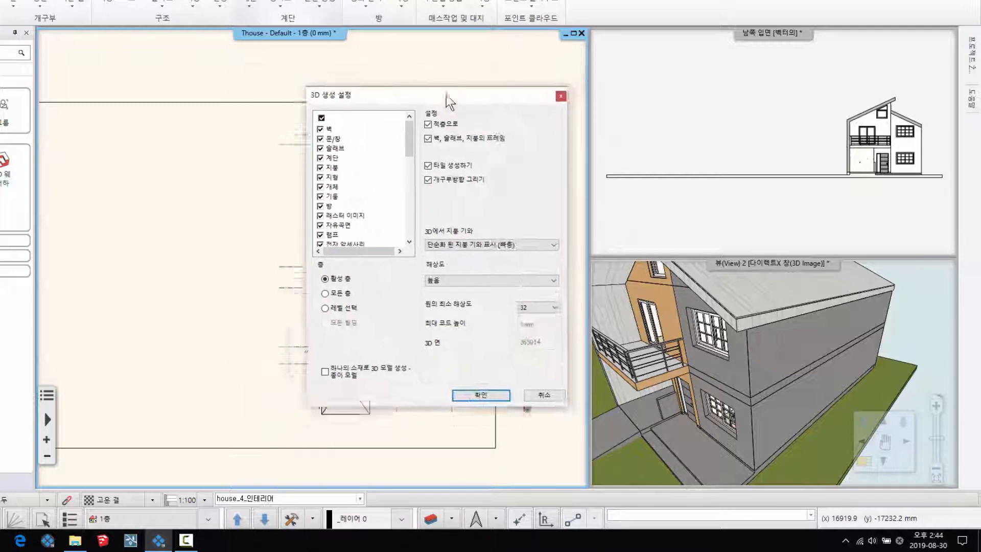
pyautogui.click(494, 388)
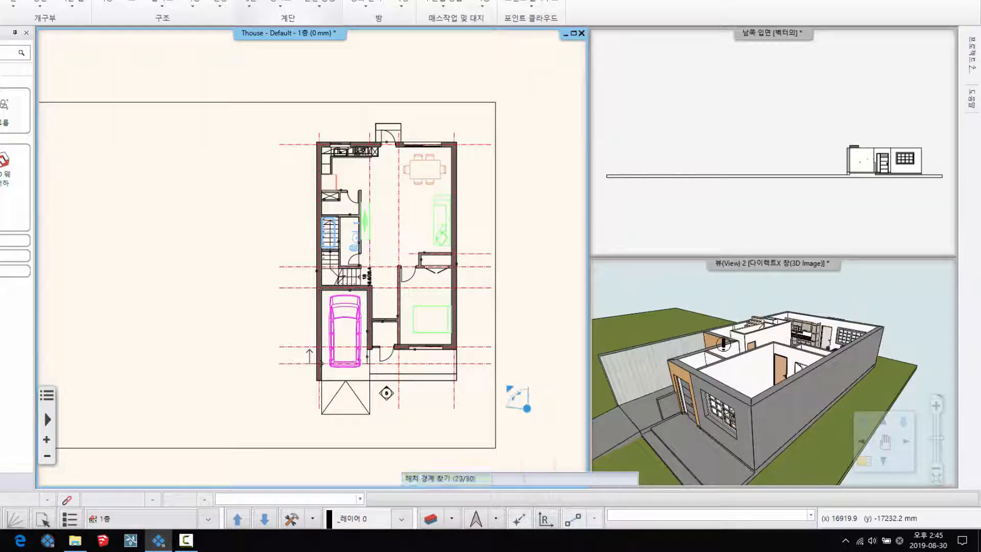
# - Examine the furnished ground-floor interior in the enlarged 3D view, then restore the multi-window layout
pyautogui.moveTo(711, 390)
pyautogui.mouseDown(button='middle')
pyautogui.moveTo(741, 408)
pyautogui.moveTo(765, 365)
pyautogui.mouseUp(button='middle')
pyautogui.scroll(-3, 729, 391)
pyautogui.scroll(4, 757, 381)
pyautogui.click(943, 263)
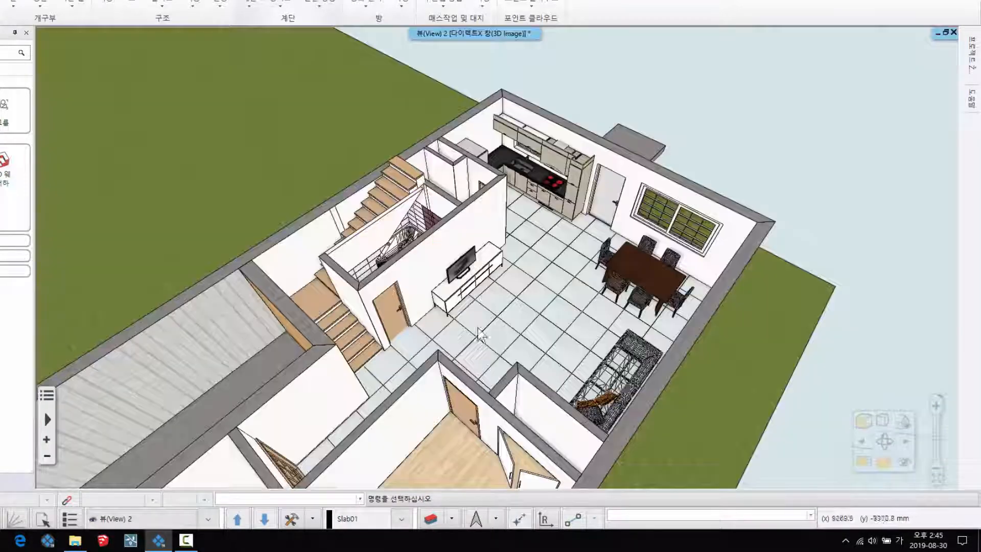
pyautogui.scroll(-2, 554, 289)
pyautogui.moveTo(554, 289); pyautogui.dragTo(534, 330, button='middle')
pyautogui.scroll(-2, 568, 336)
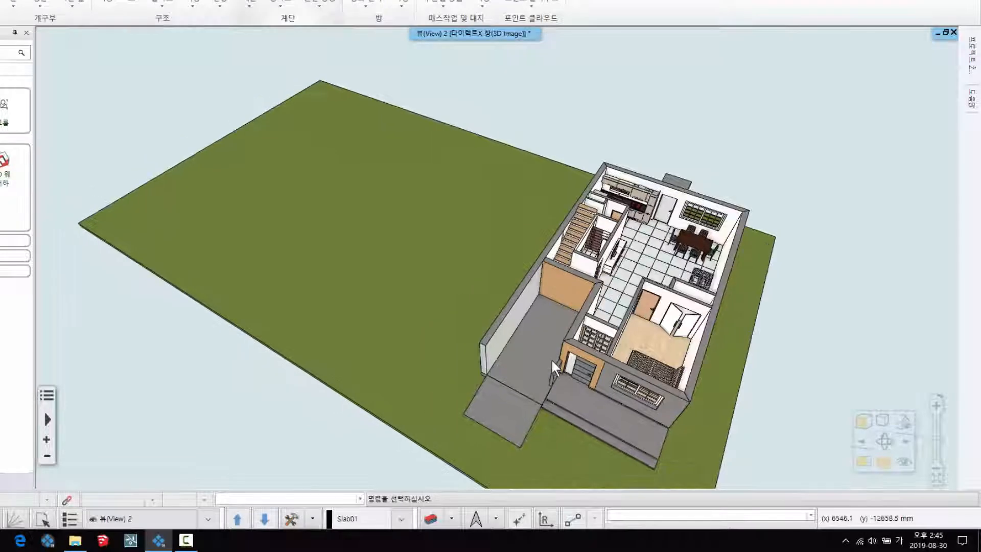
pyautogui.click(946, 32)
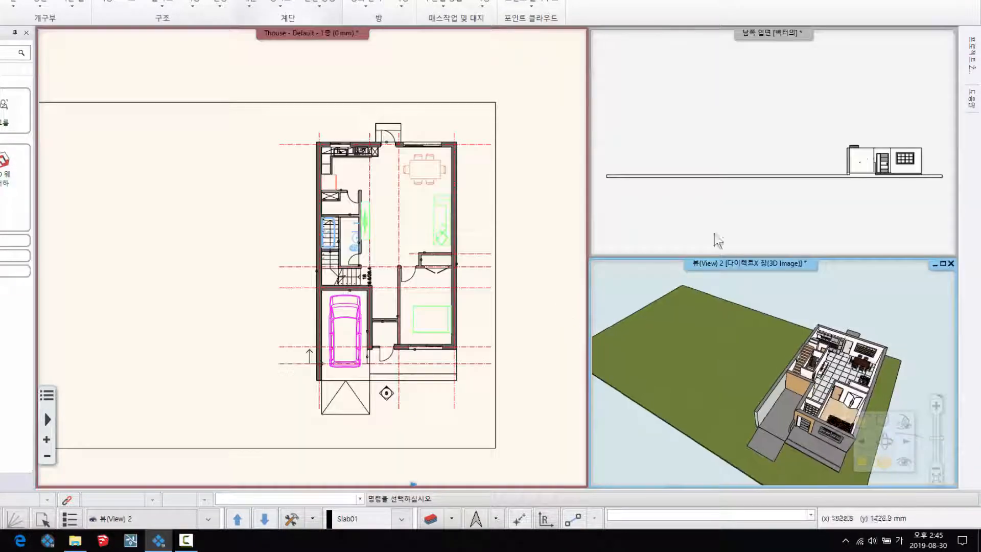
# - Switch the floor plan to 모든 레이어 and rebuild the whole model with 신속 3D 생성
pyautogui.click(357, 266)
pyautogui.scroll(-3, 357, 265)
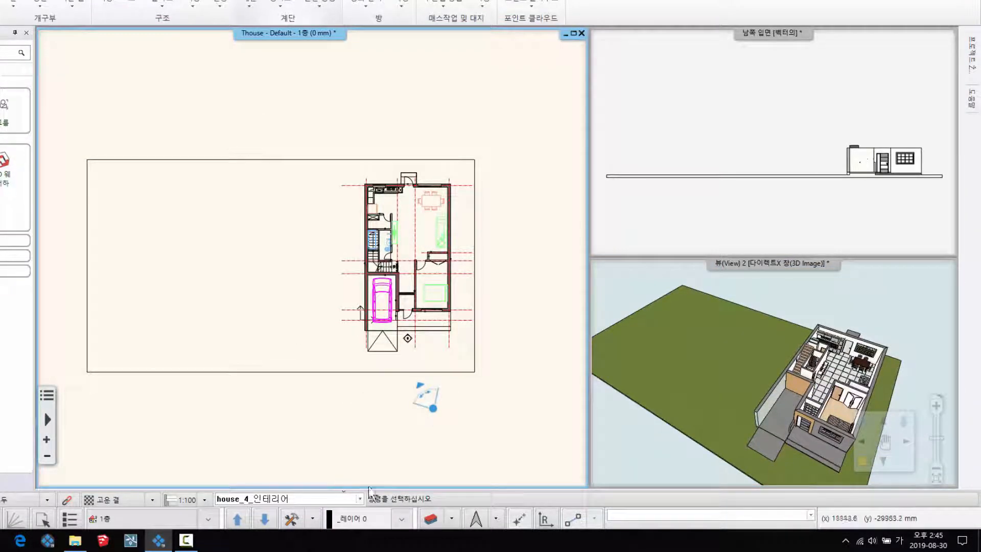
pyautogui.click(360, 499)
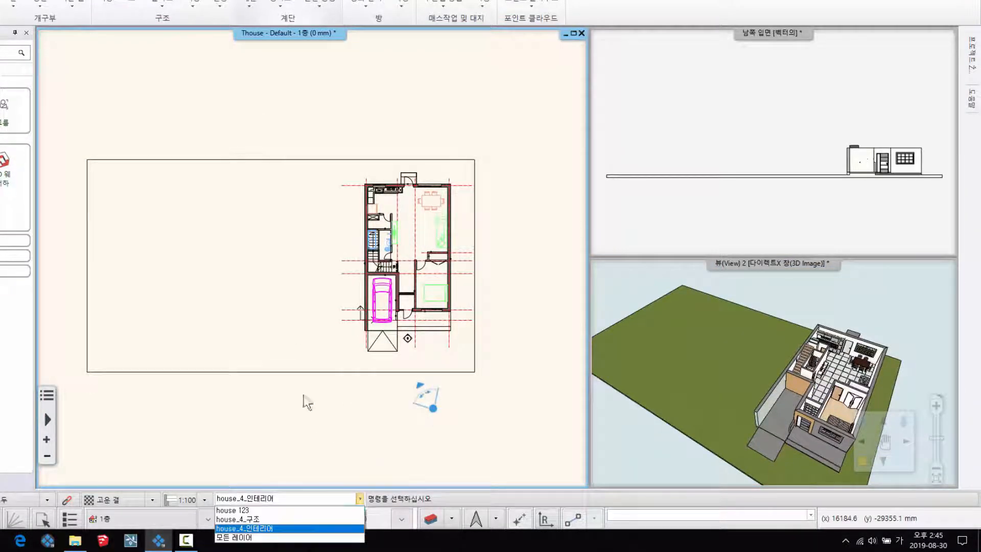
pyautogui.click(249, 538)
pyautogui.moveTo(394, 254); pyautogui.dragTo(407, 259, button='middle')
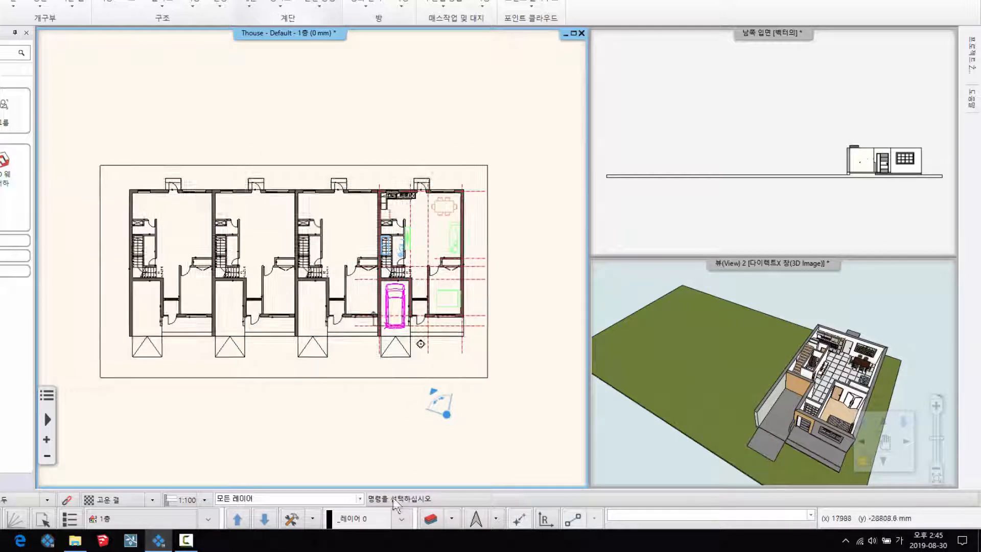
pyautogui.click(312, 519)
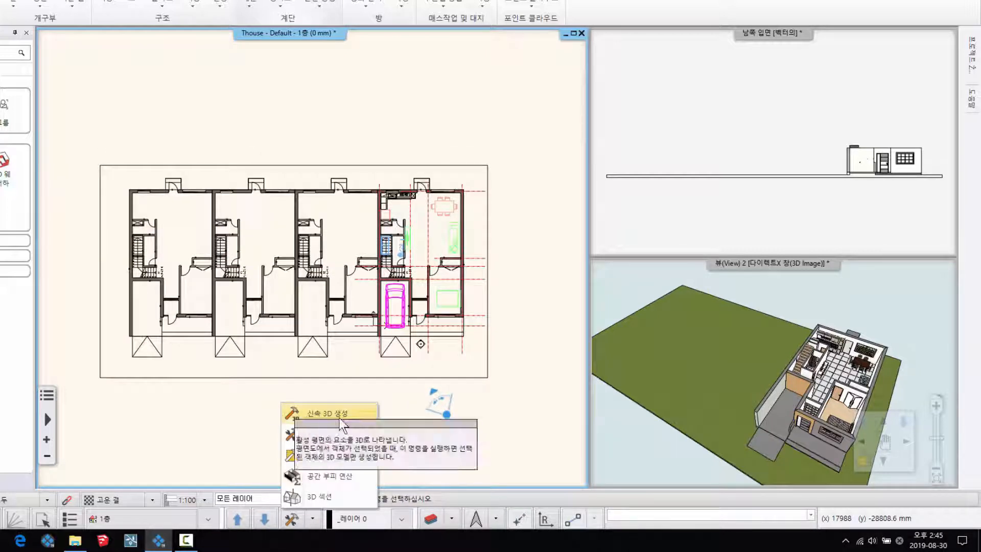
pyautogui.click(313, 409)
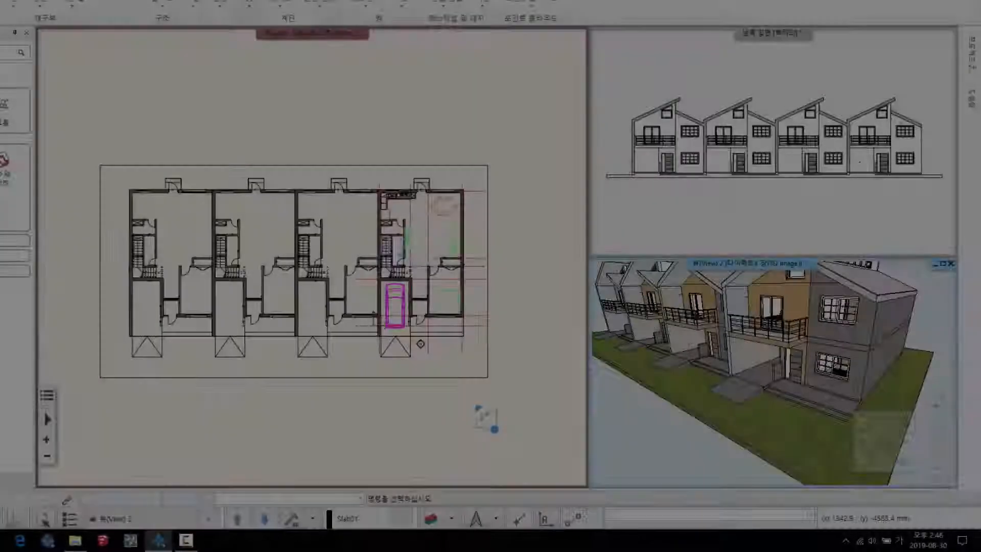
pyautogui.click(720, 368)
pyautogui.scroll(2, 717, 362)
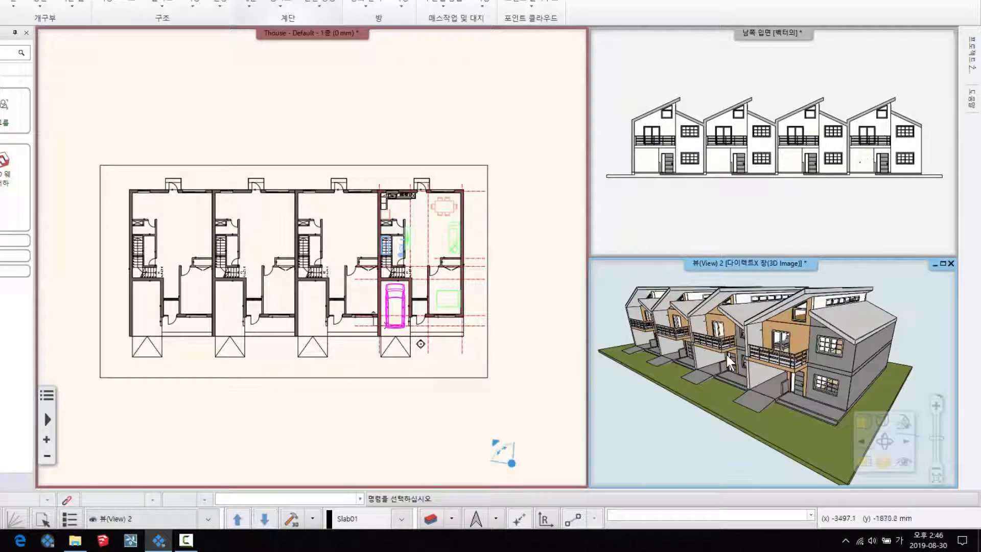
# - Apply the house_4_인테리어 variation from the layer manager, then switch the floor plan back to 모든 레이어
pyautogui.click(405, 289)
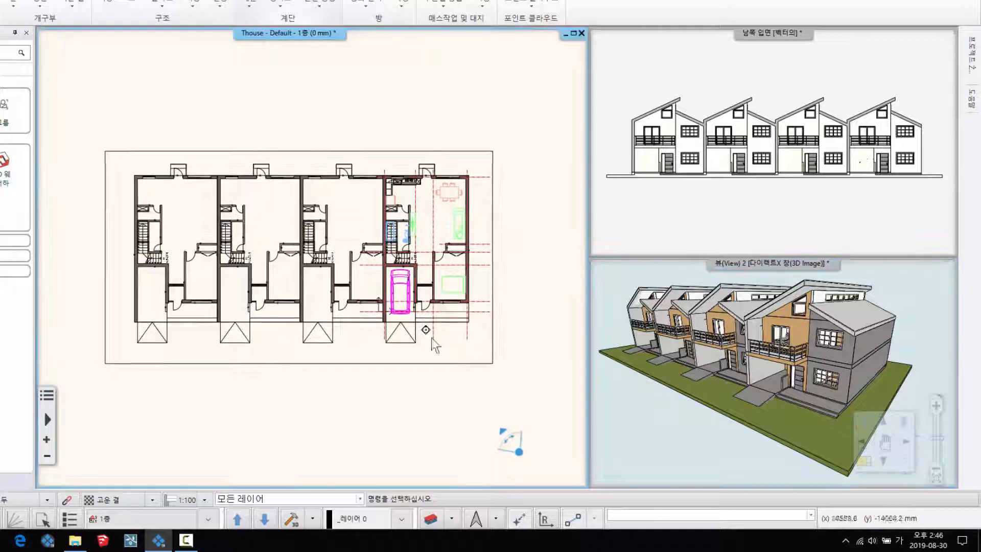
pyautogui.click(431, 518)
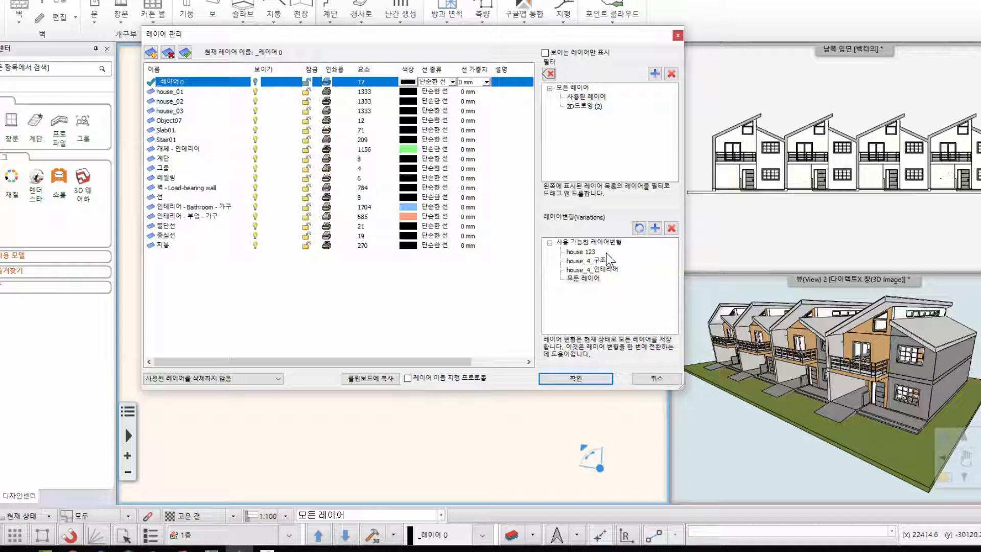
pyautogui.click(582, 252)
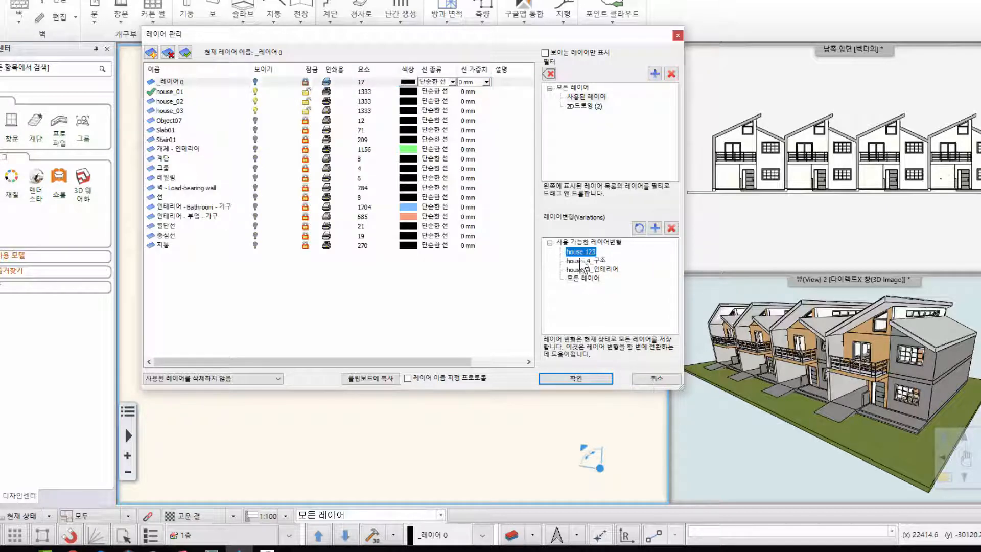
pyautogui.click(584, 270)
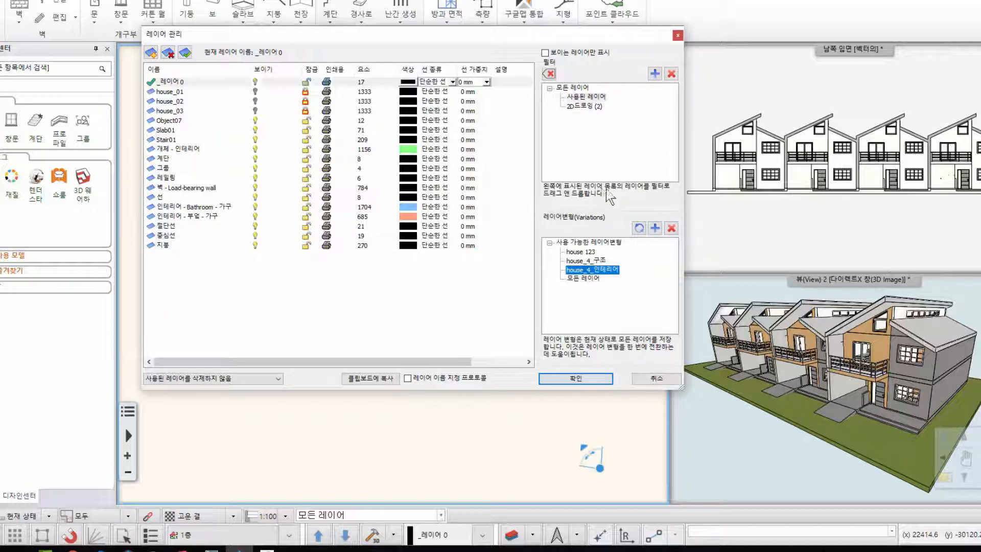
pyautogui.moveTo(562, 34); pyautogui.dragTo(589, 34)
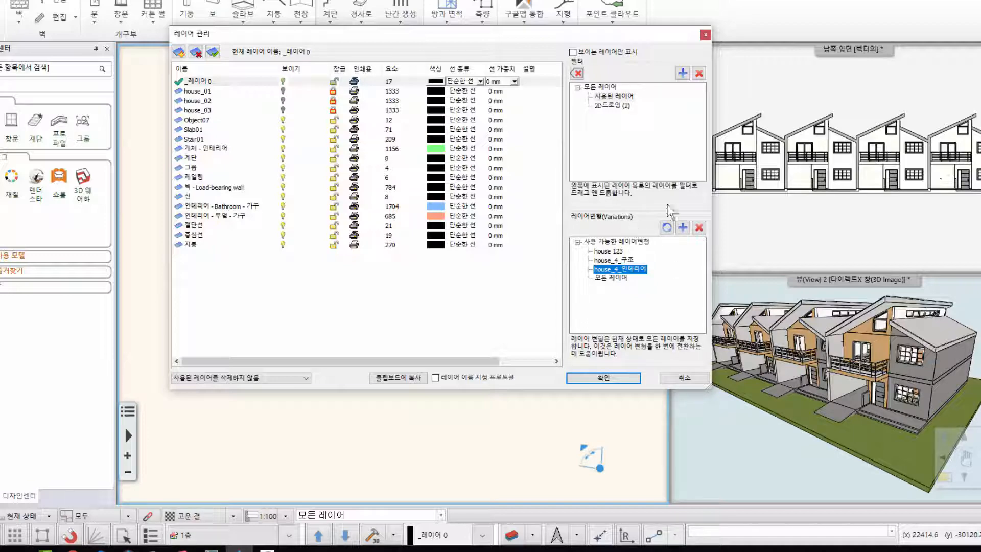
pyautogui.click(603, 377)
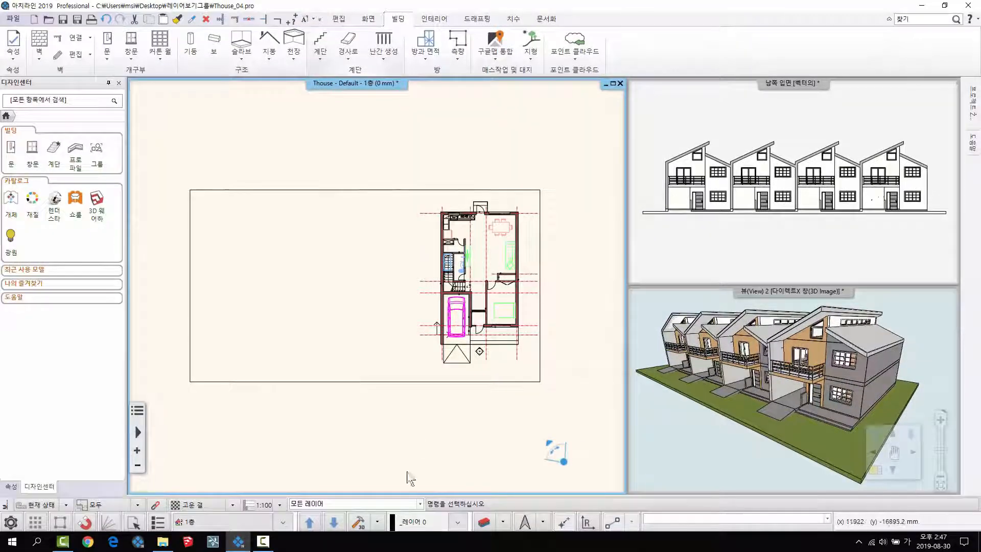
pyautogui.click(420, 504)
pyautogui.click(307, 538)
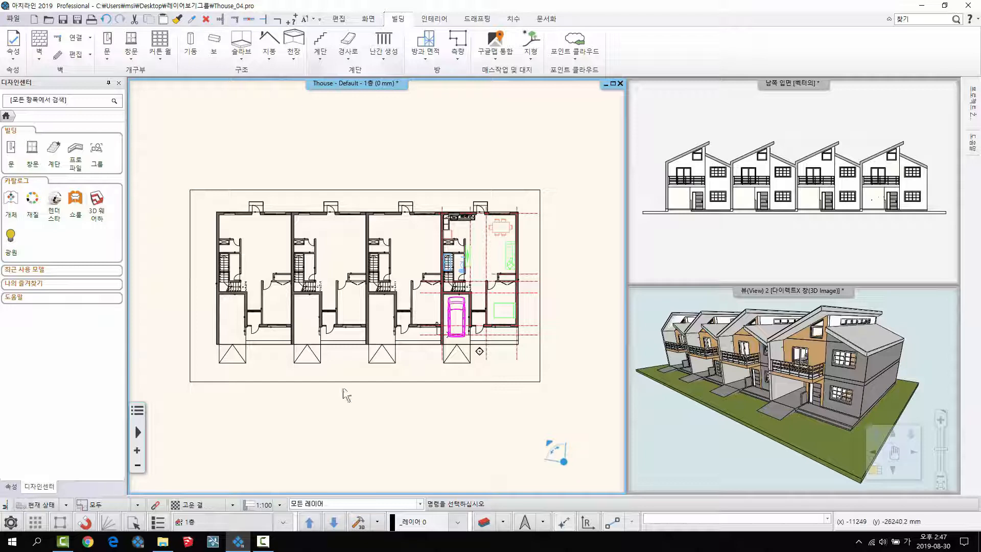
# - Check the 보기 조절바 entry in the list of available toolbars and close the list
pyautogui.rightClick(652, 45)
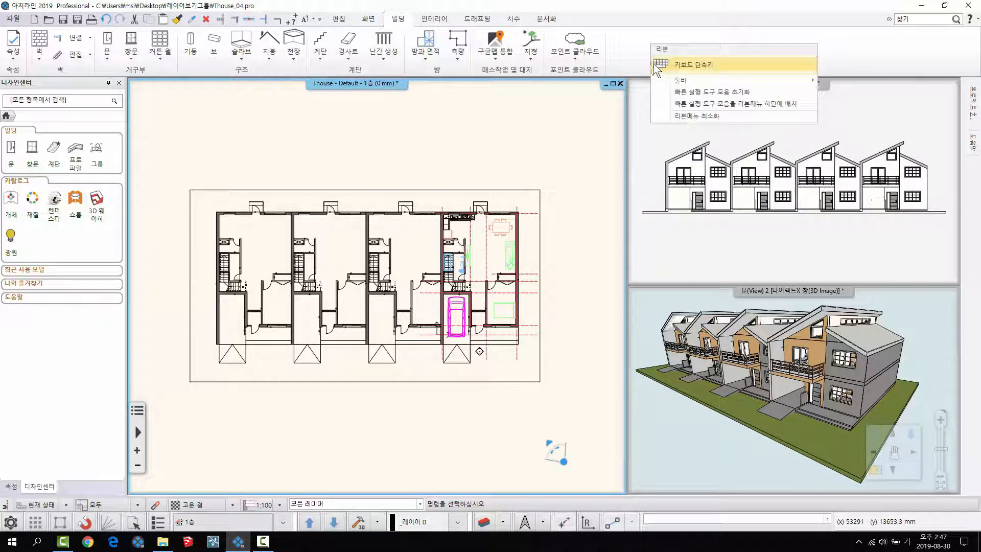
pyautogui.moveTo(670, 82)
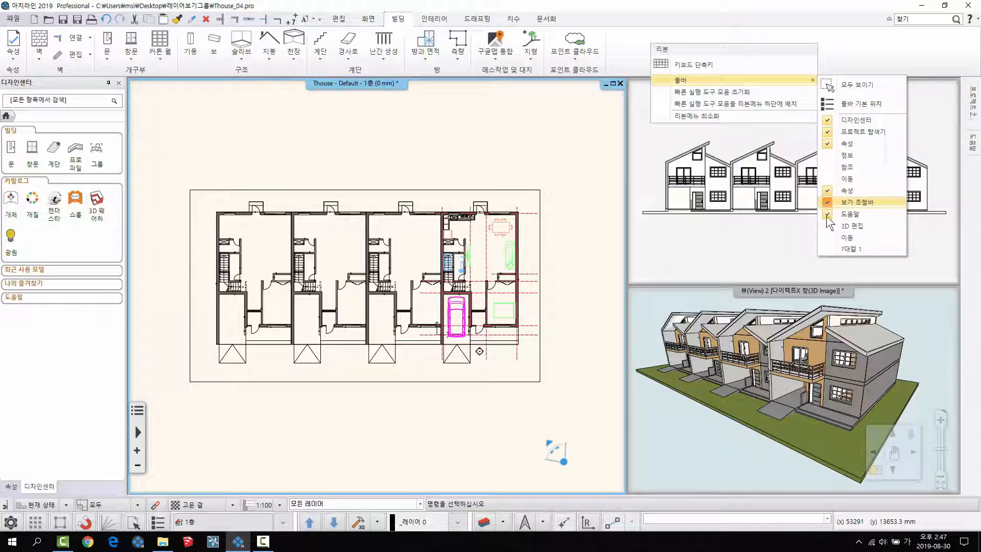
pyautogui.click(596, 228)
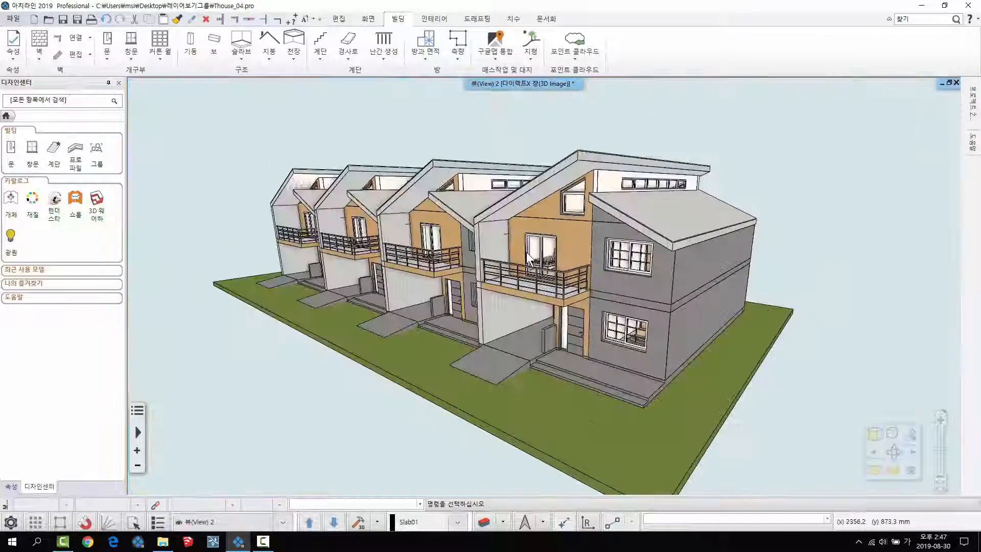